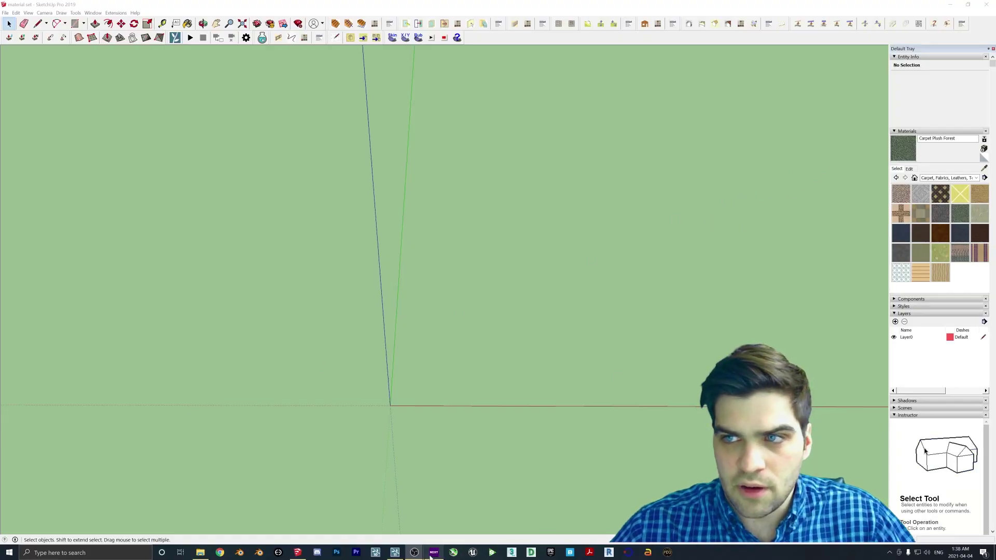
# - Switch to Lumion, import floor.skp from the Desktop as a model named floor12, and place it on the grass
pyautogui.click(395, 553)
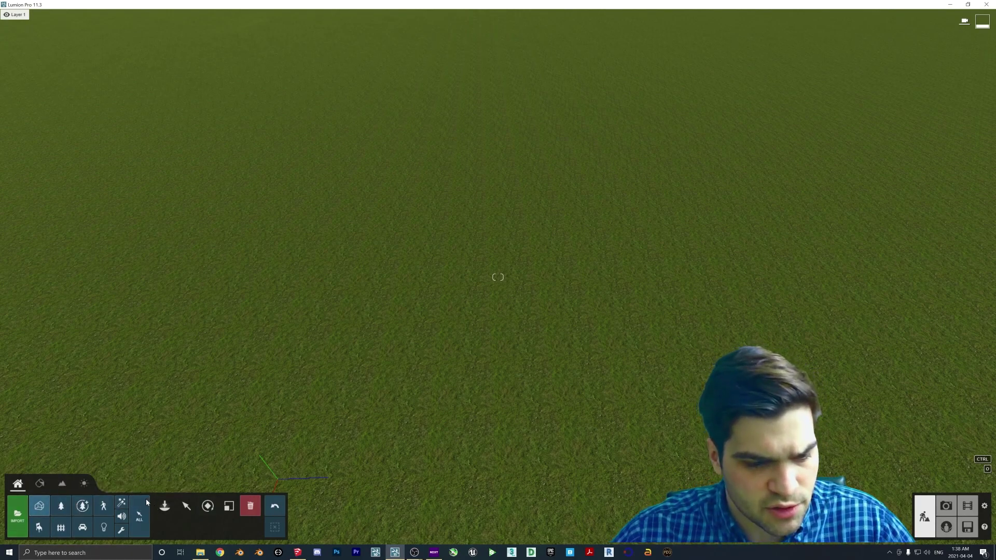
pyautogui.click(165, 506)
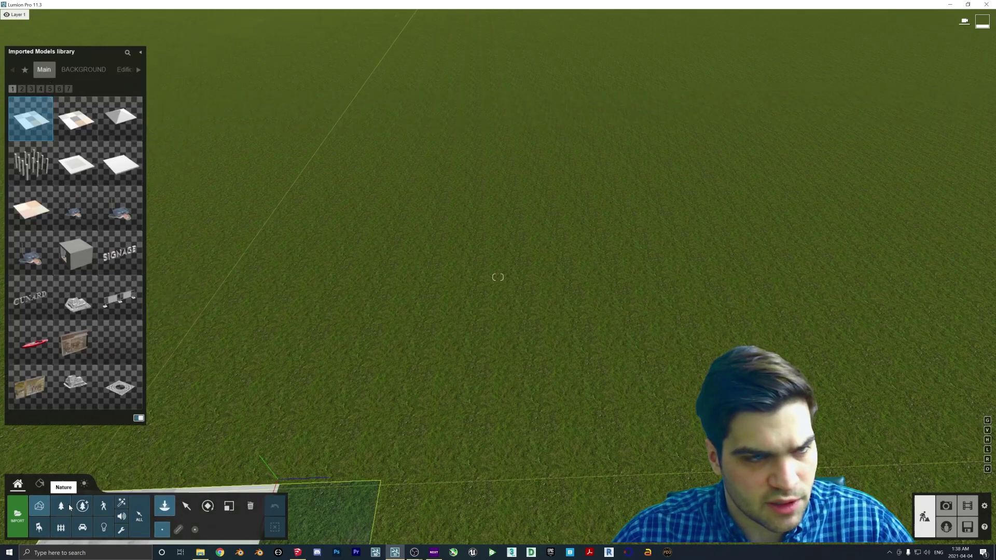
pyautogui.click(17, 516)
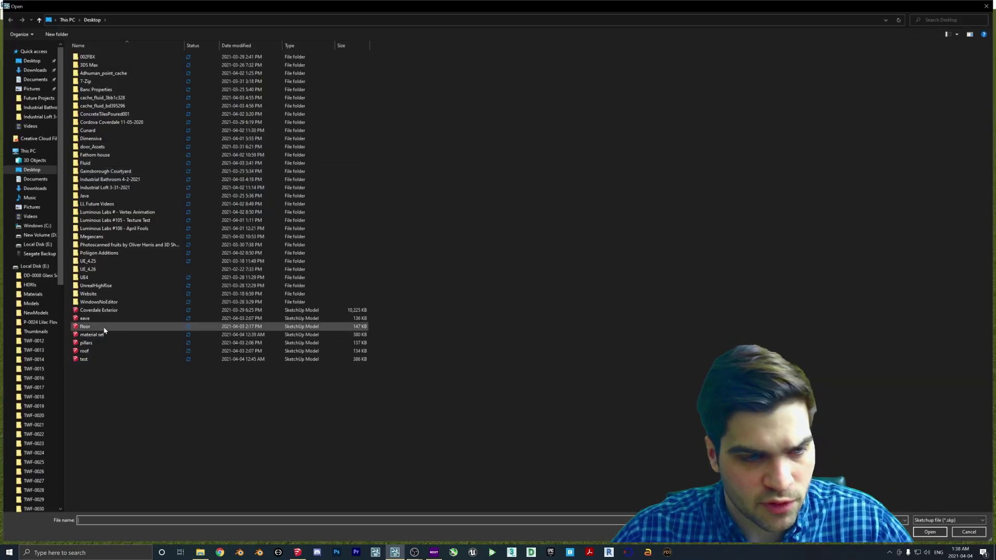
pyautogui.doubleClick(85, 326)
pyautogui.press('End')
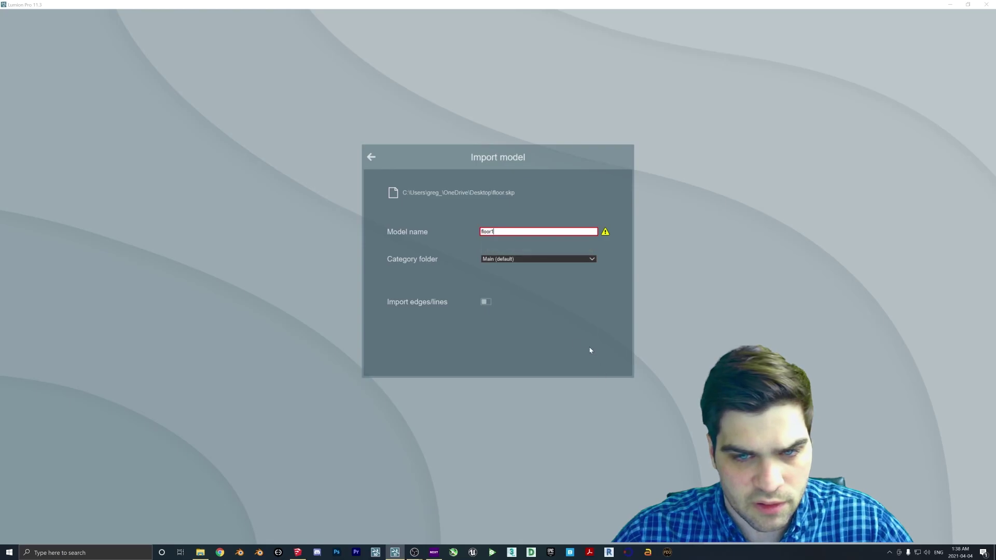
pyautogui.write('12')
pyautogui.click(611, 356)
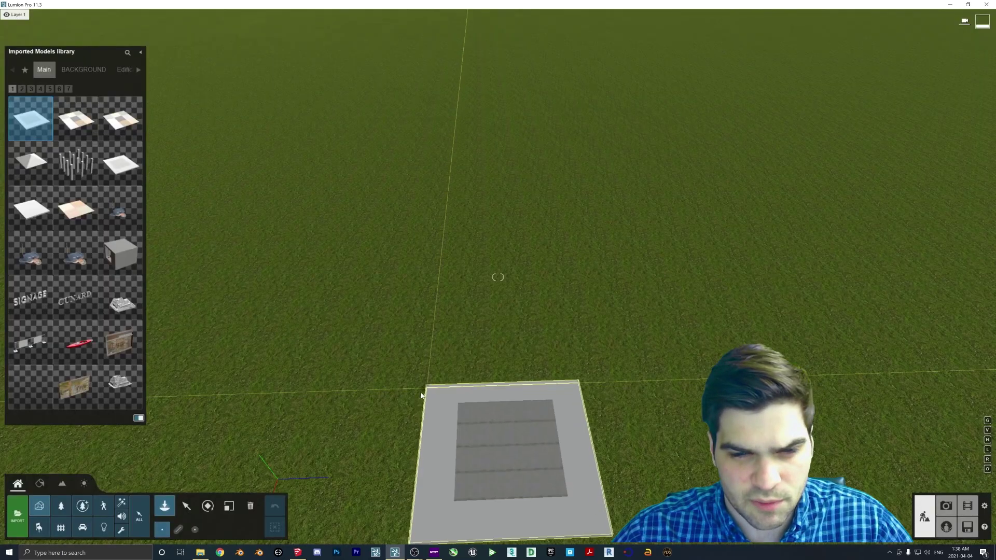
pyautogui.click(395, 371)
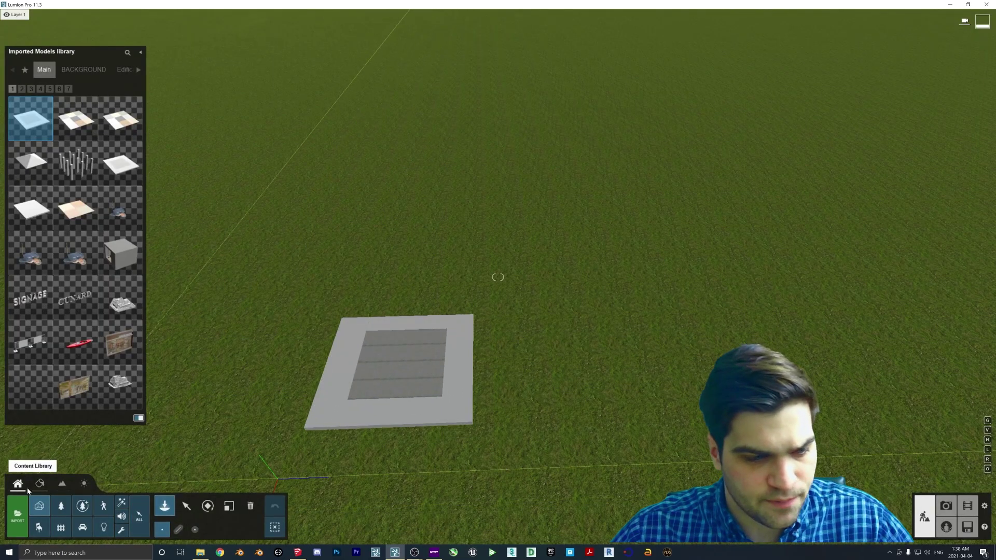
# - Import pillars.skp from the Desktop as a model named pillars1 and place it on the grass beside the floor
pyautogui.click(17, 515)
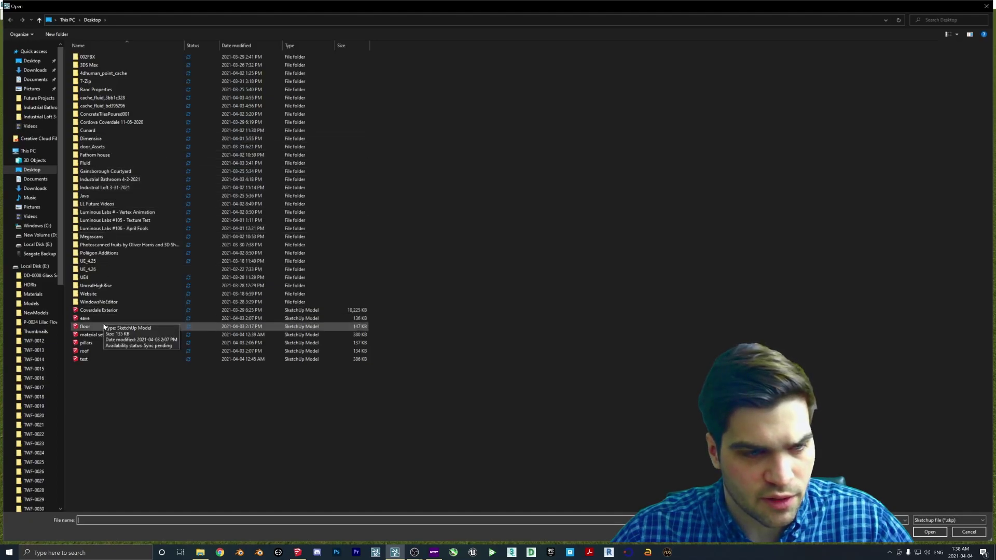
pyautogui.click(101, 345)
pyautogui.doubleClick(100, 344)
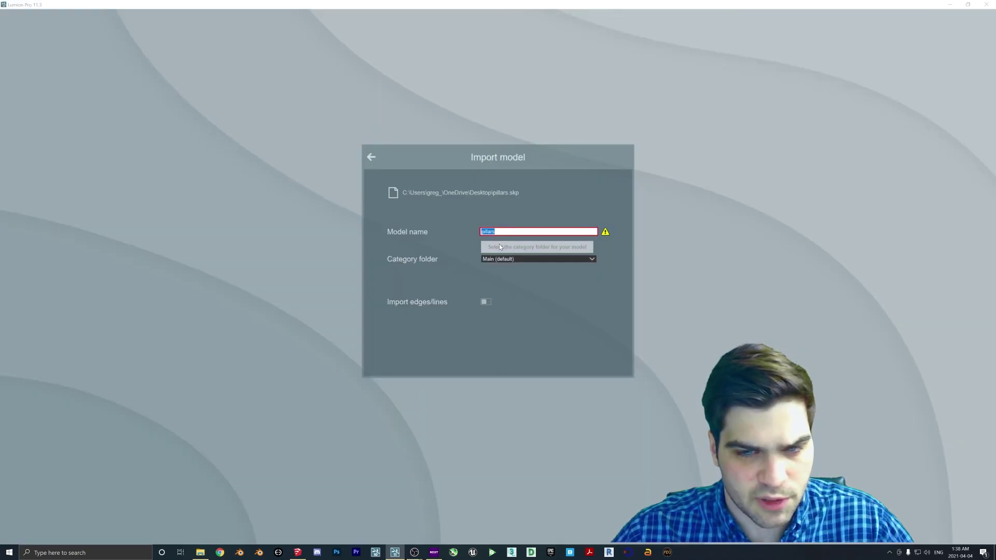
pyautogui.click(609, 353)
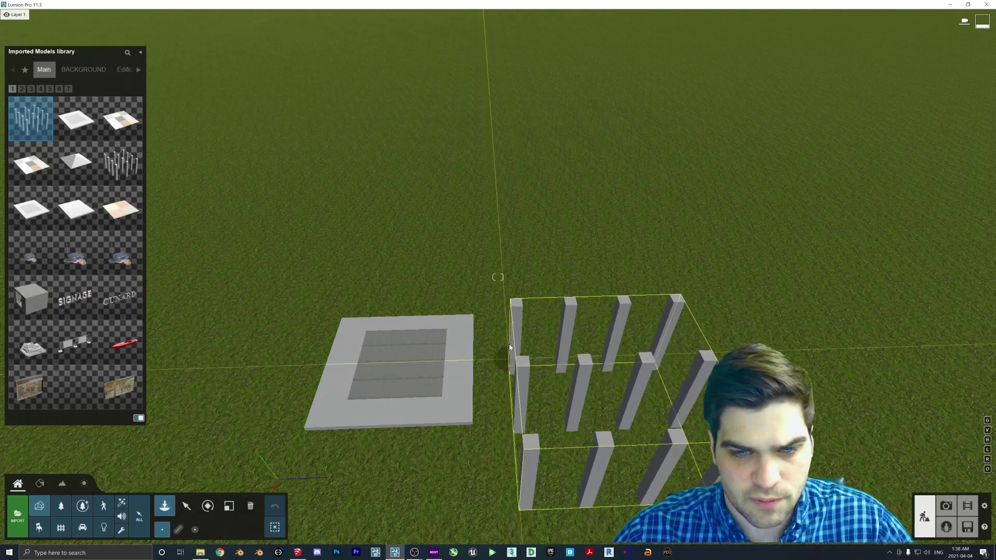
pyautogui.click(602, 333)
pyautogui.click(186, 506)
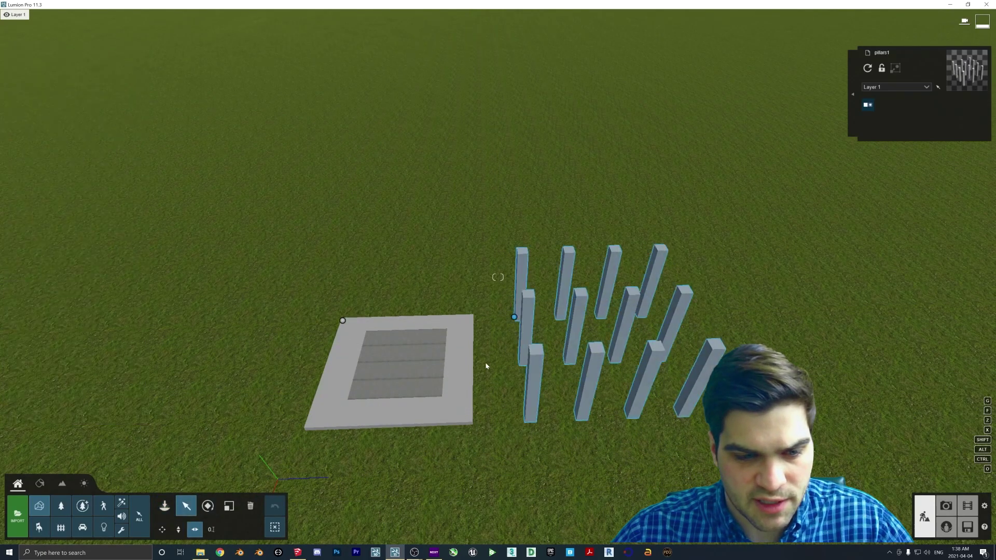
# - Apply the indoor wood material Evermotion Wood 002 2048 to the outer border of the floor model
pyautogui.click(39, 484)
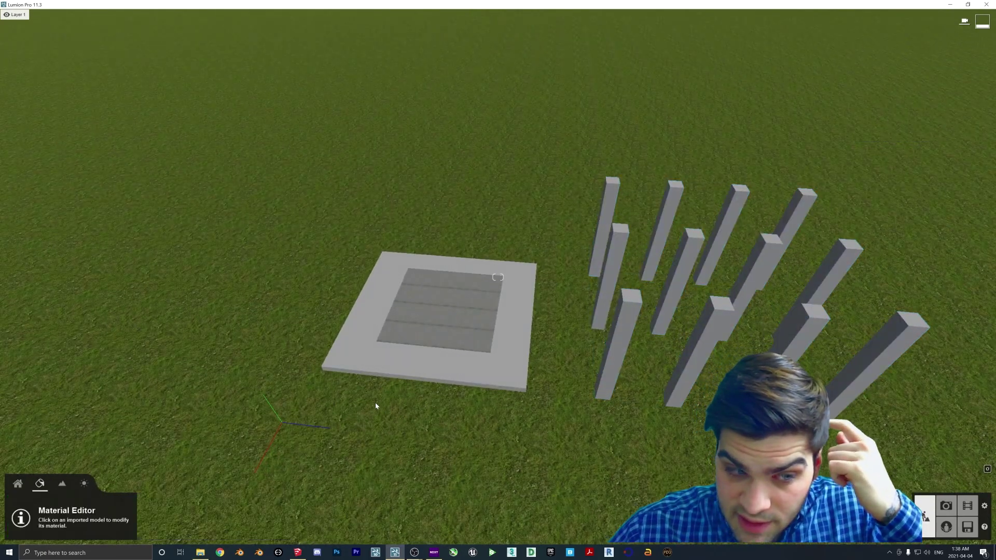
pyautogui.click(406, 369)
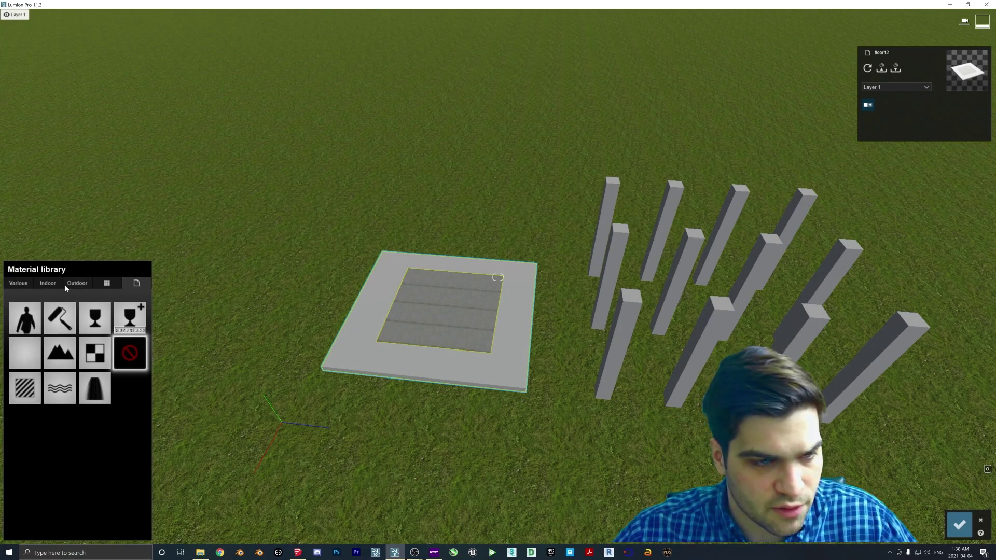
pyautogui.click(48, 283)
pyautogui.click(106, 328)
pyautogui.click(62, 382)
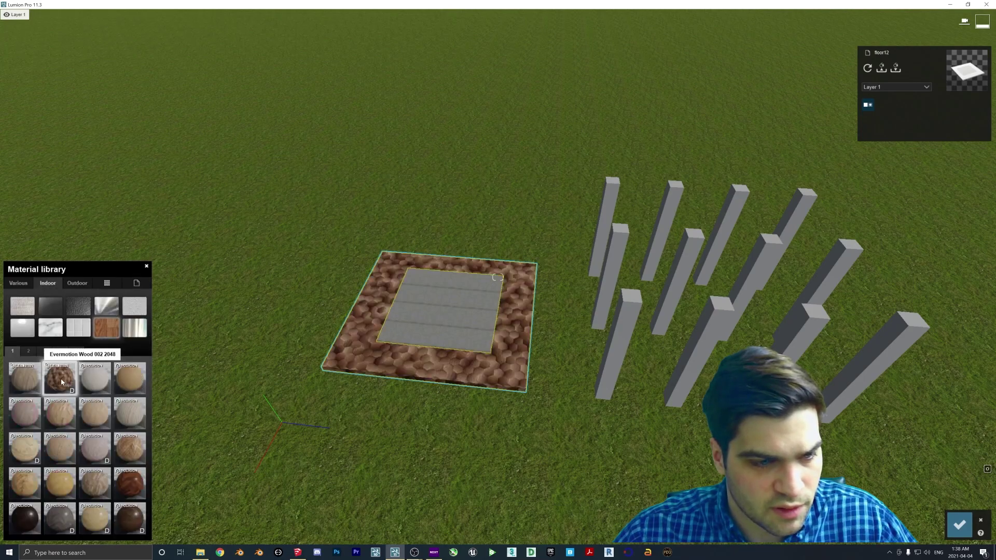
# - Apply the indoor wood material Wood Fine 004 VAR1 3K to the floor's centre panel and save the material changes
pyautogui.click(443, 327)
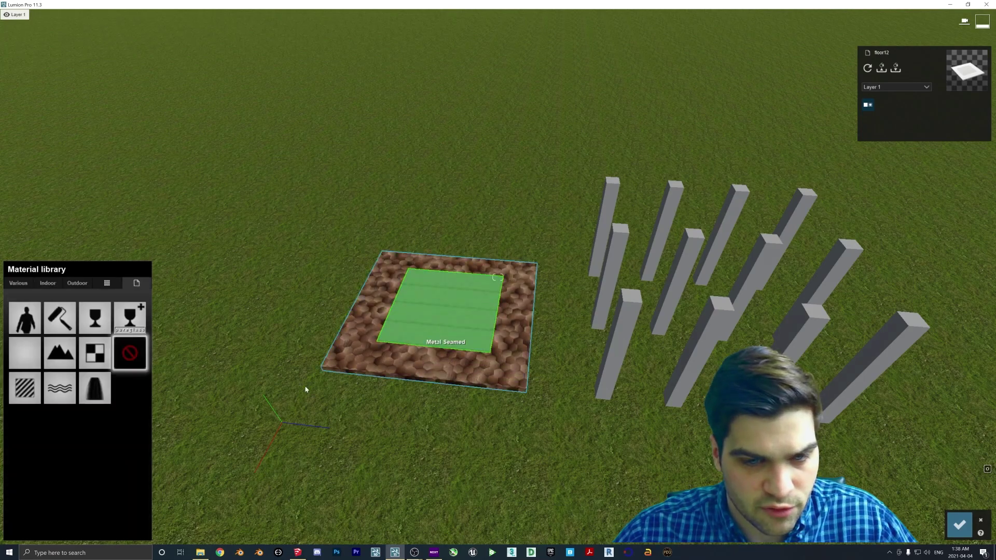
pyautogui.click(48, 283)
pyautogui.click(106, 327)
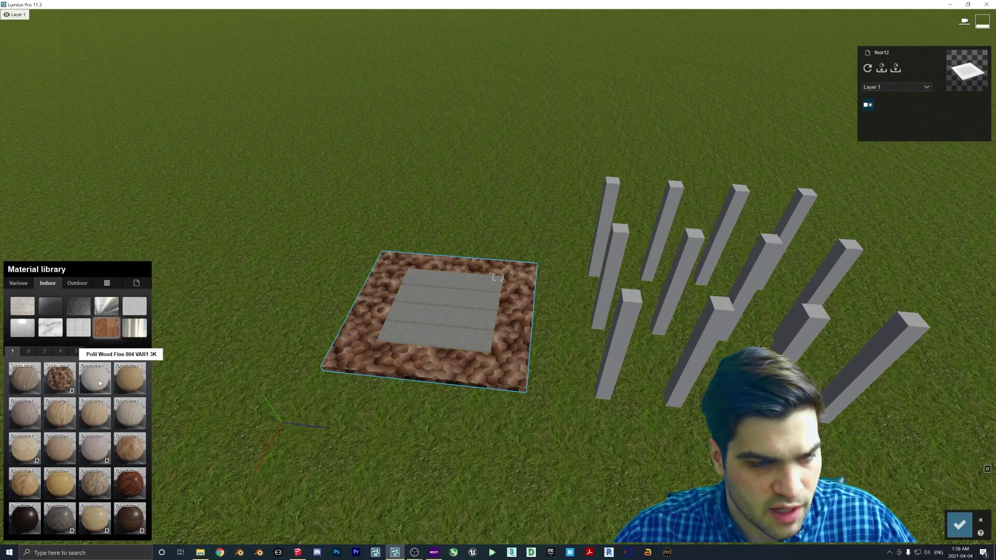
pyautogui.click(95, 379)
pyautogui.moveTo(628, 266); pyautogui.dragTo(716, 271, button='right')
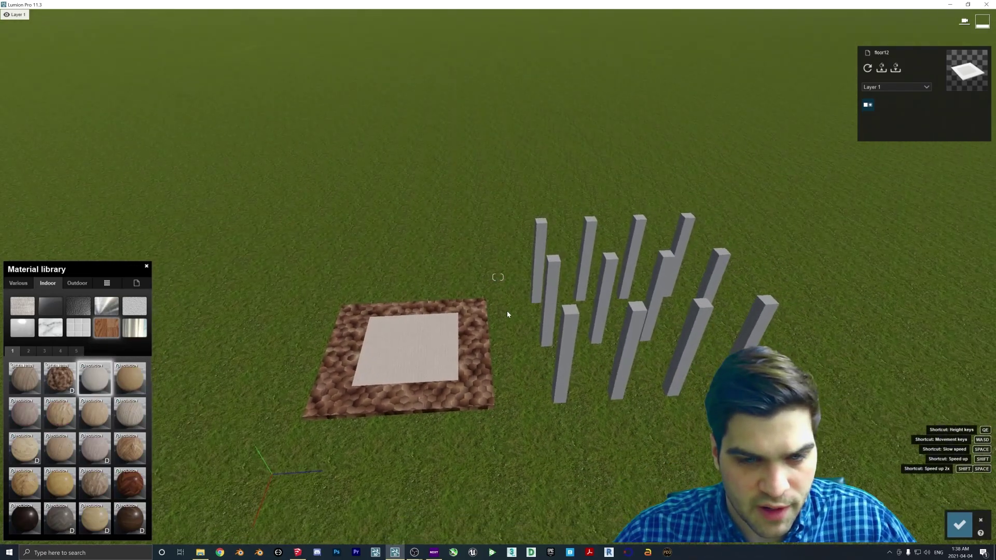
pyautogui.click(960, 525)
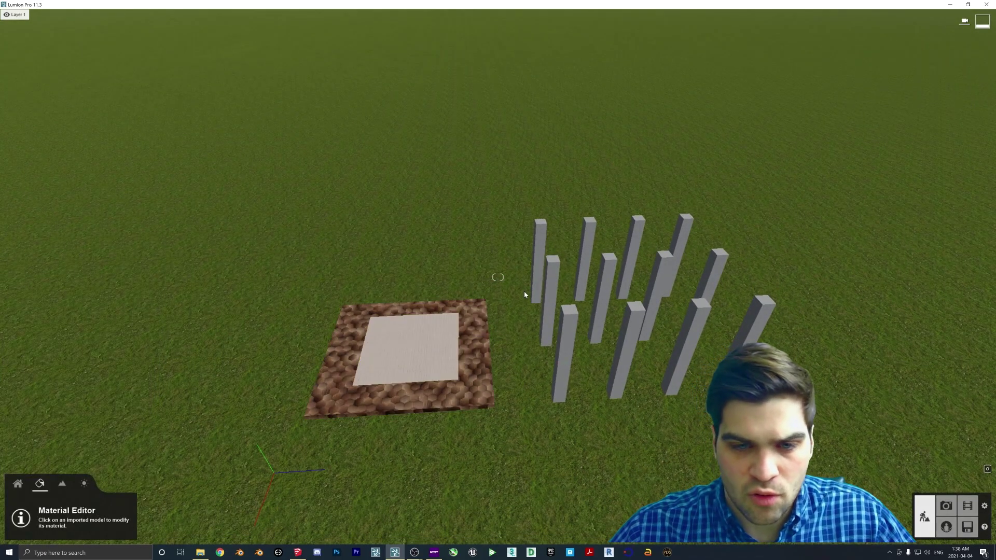
pyautogui.click(632, 351)
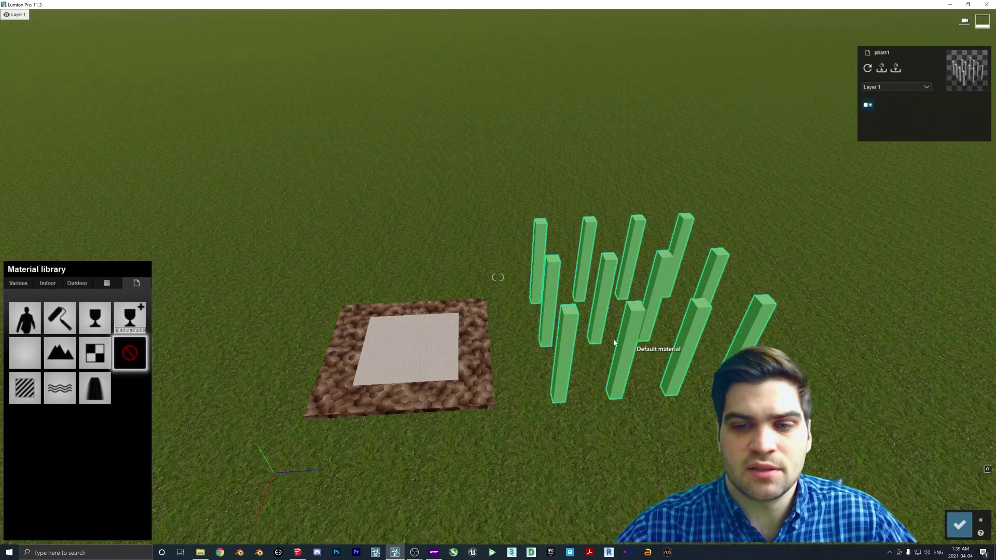
pyautogui.click(46, 282)
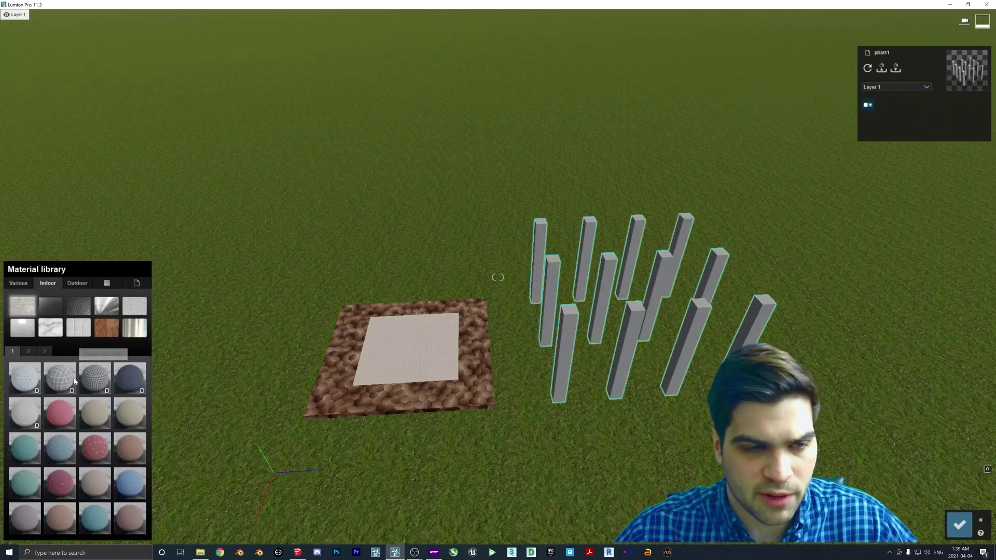
# - Save the floor model's material set to the Desktop as test1
pyautogui.click(475, 394)
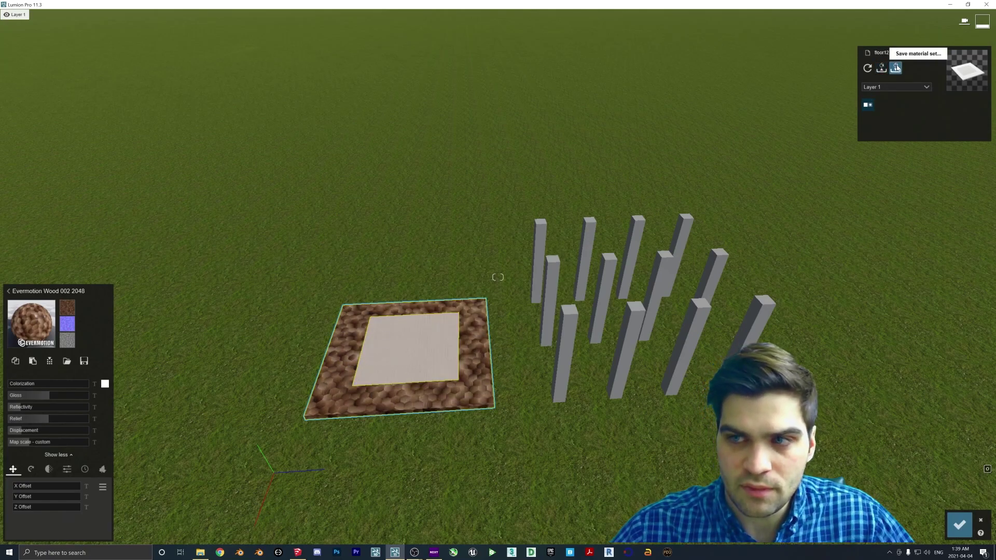
pyautogui.click(896, 68)
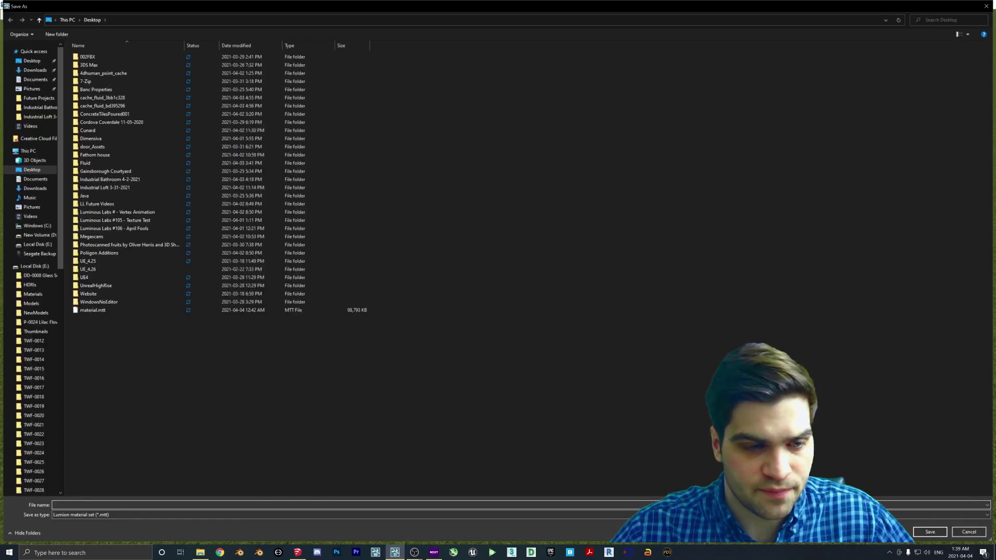
pyautogui.write('test1')
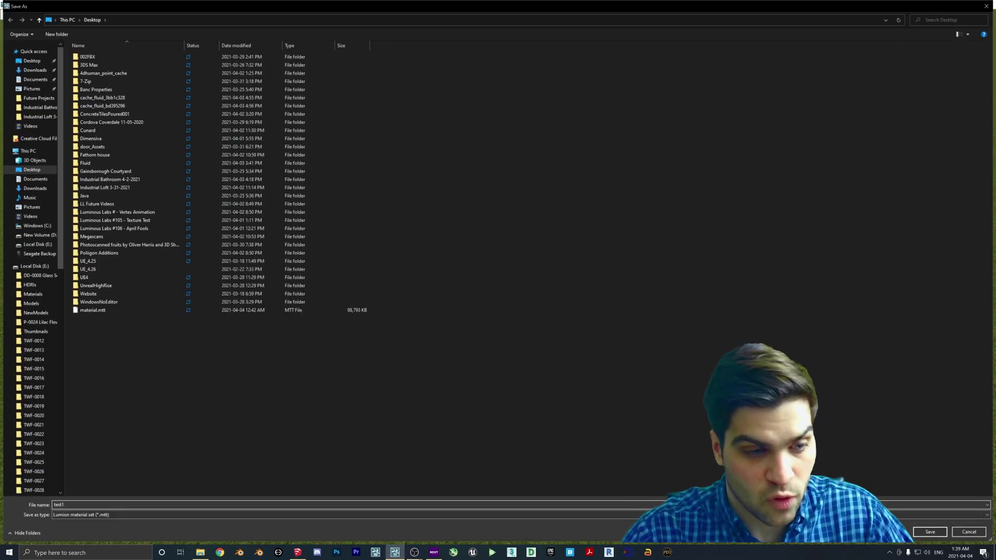
pyautogui.press('Return')
# - Load the test1.mtt material set onto the pillars model and accept the listed default material
pyautogui.scroll(-3, 249, 476)
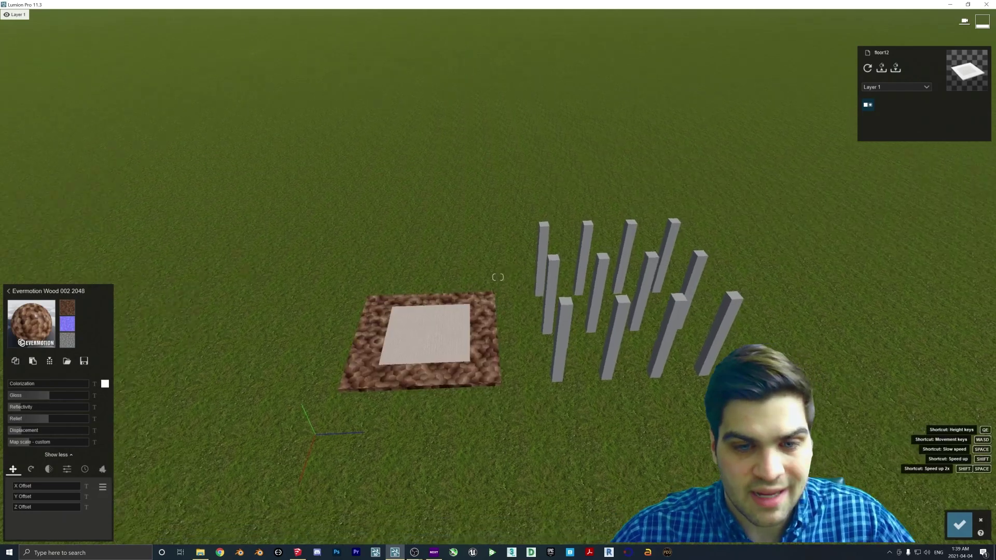
pyautogui.moveTo(475, 328); pyautogui.dragTo(457, 332, button='right')
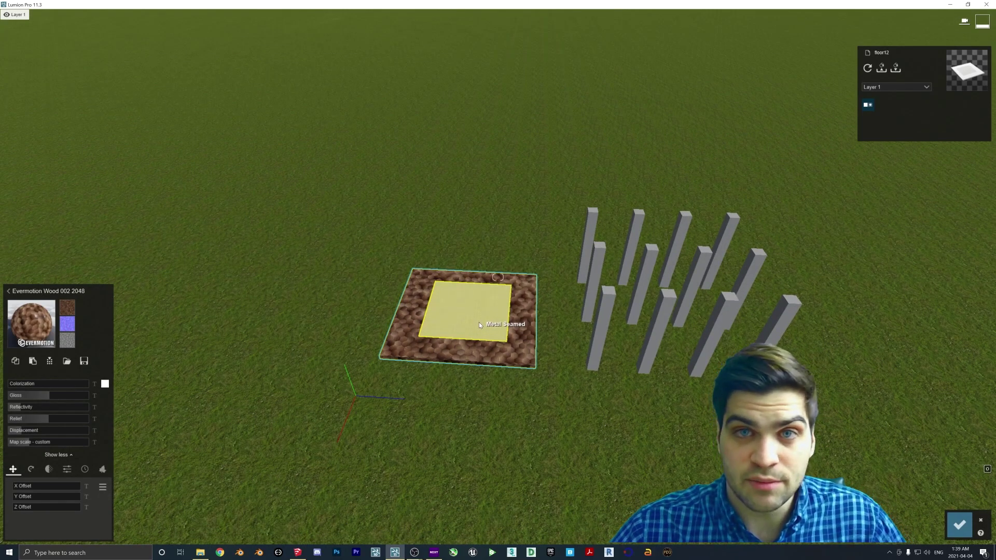
pyautogui.click(516, 344)
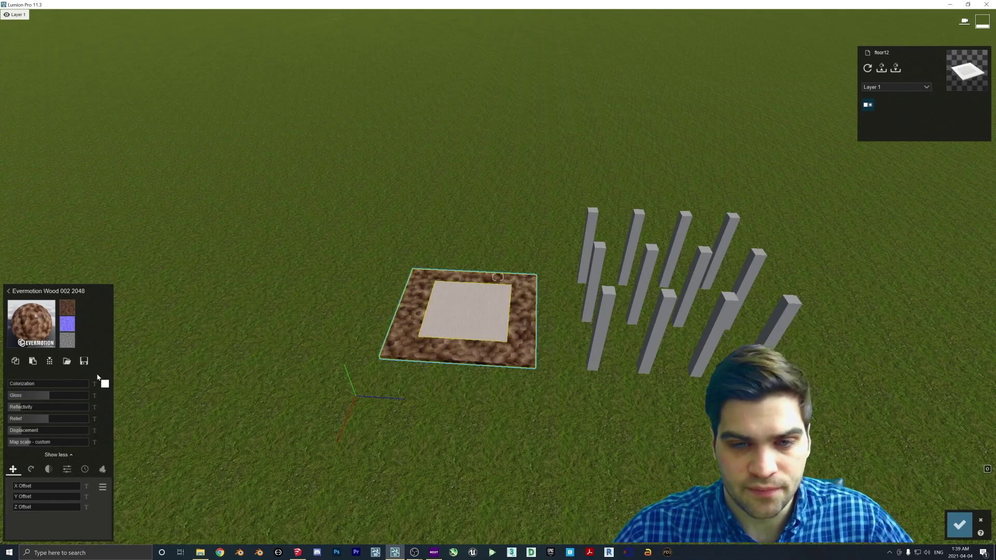
pyautogui.click(701, 280)
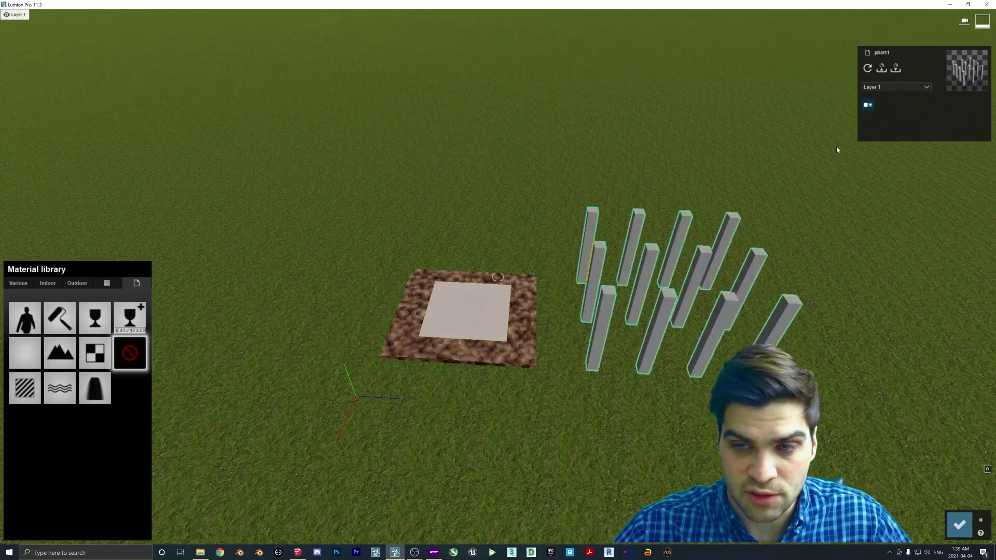
pyautogui.click(882, 68)
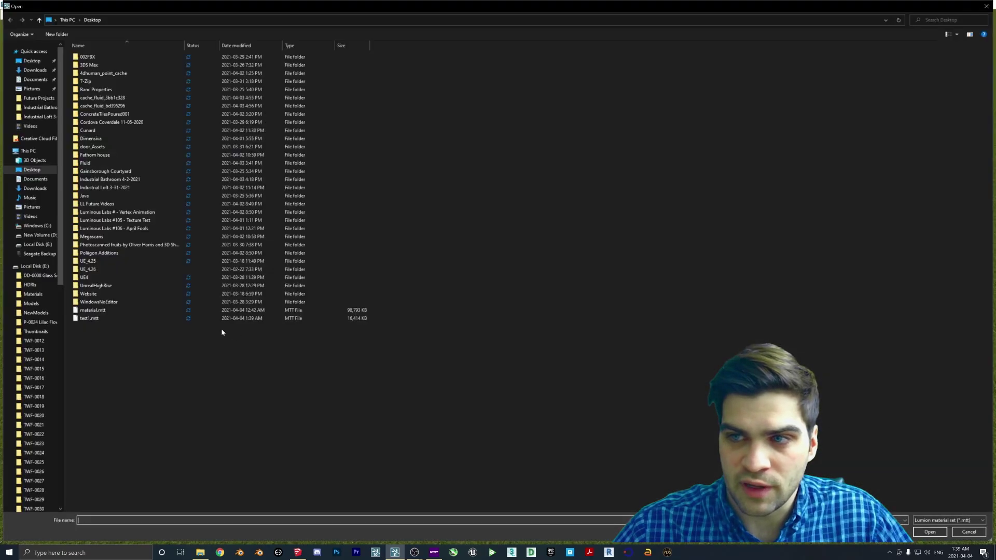
pyautogui.doubleClick(90, 319)
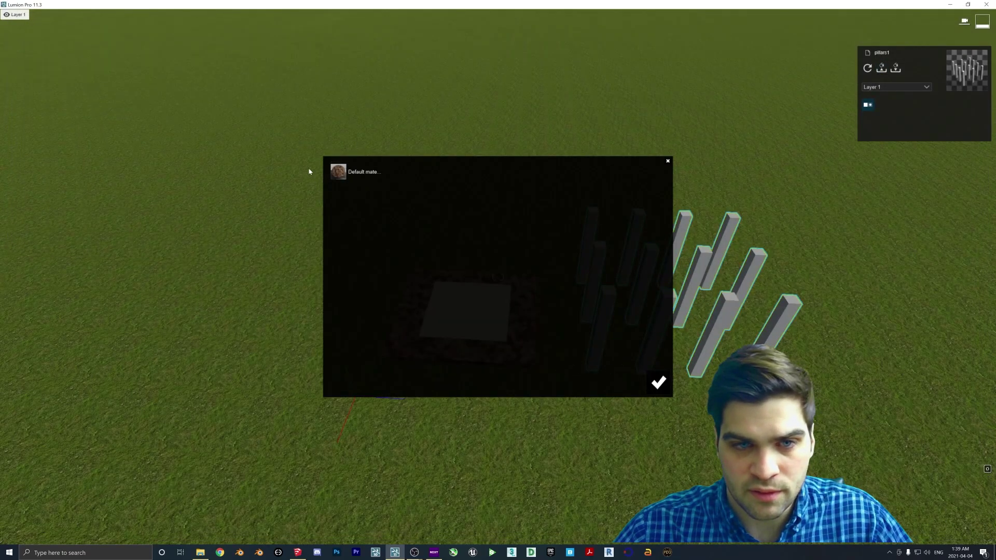
pyautogui.click(659, 382)
pyautogui.moveTo(440, 363); pyautogui.dragTo(577, 346, button='right')
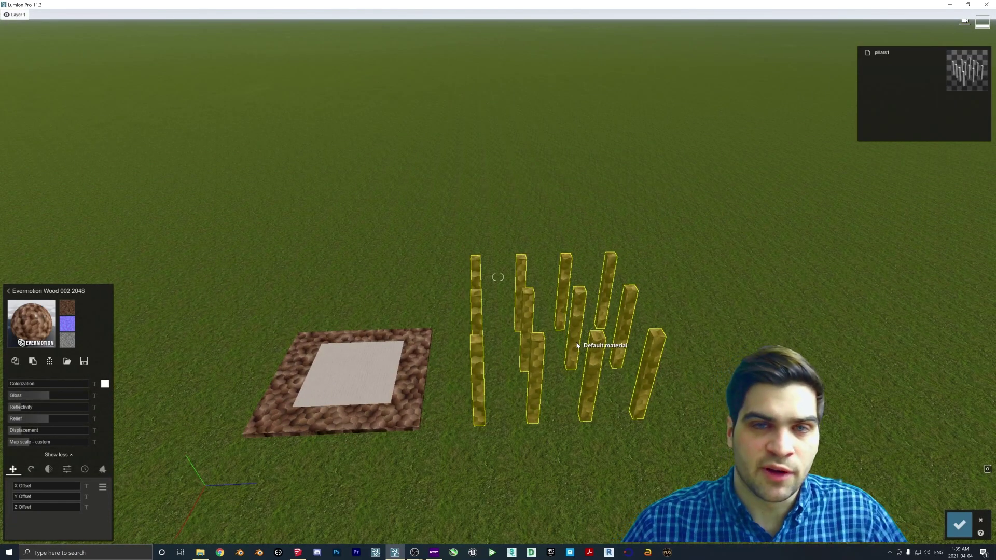
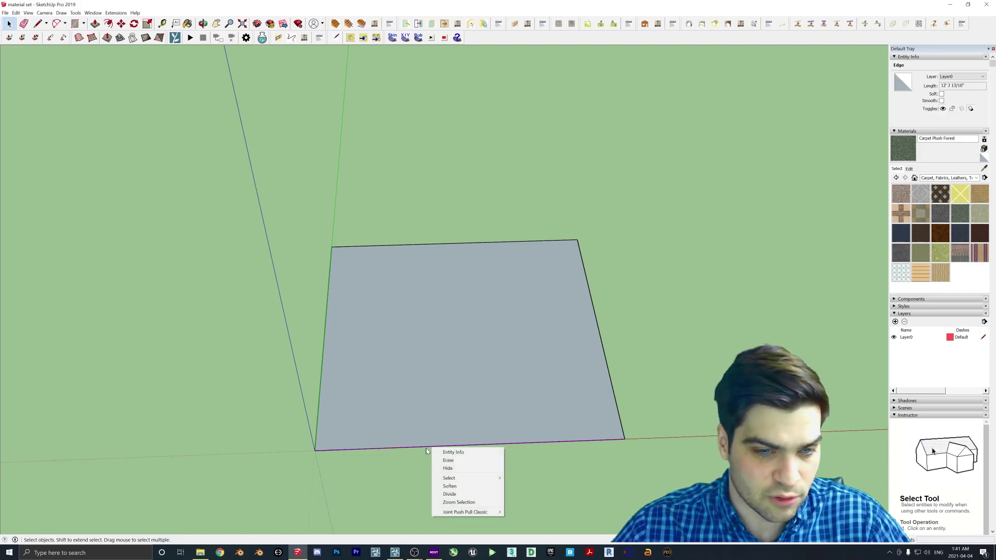
# - Divide the rectangle's front edge into 3 segments and draw two lines from the division points to the back edge
pyautogui.click(449, 494)
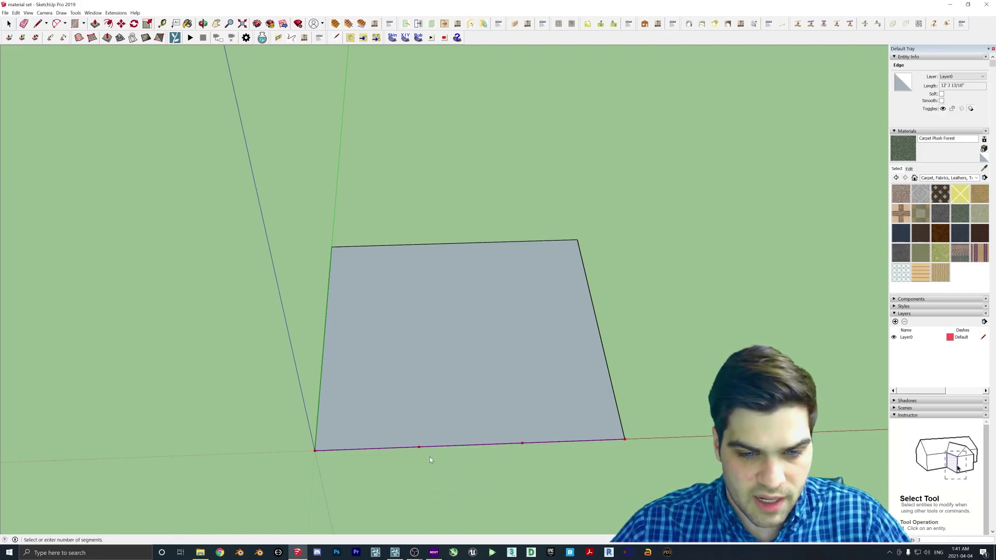
pyautogui.click(429, 457)
pyautogui.press('l')
pyautogui.click(427, 446)
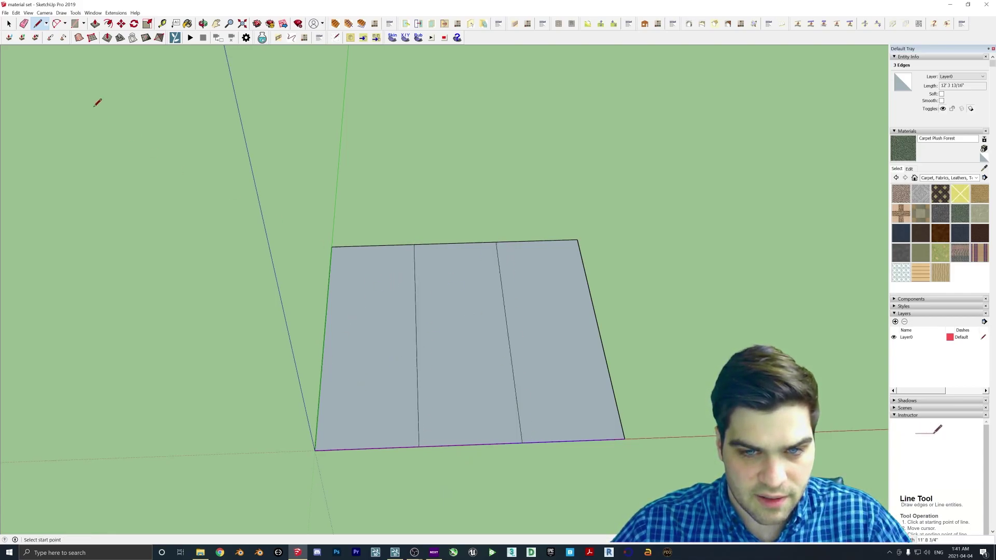
# - Divide the rectangle's edge along the green axis into 3 segments and draw two crosswise lines, forming a three-by-three grid
pyautogui.click(9, 24)
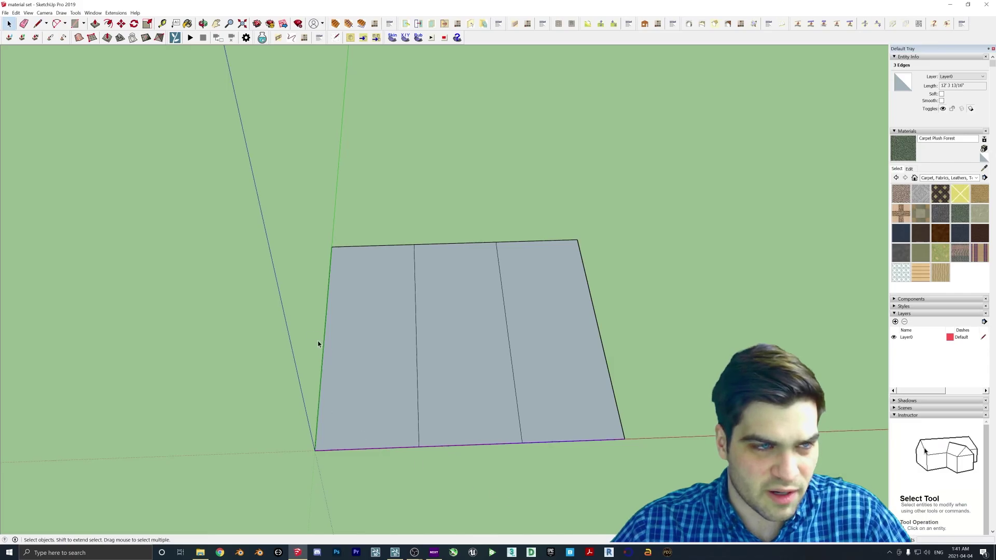
pyautogui.rightClick(324, 325)
pyautogui.click(344, 369)
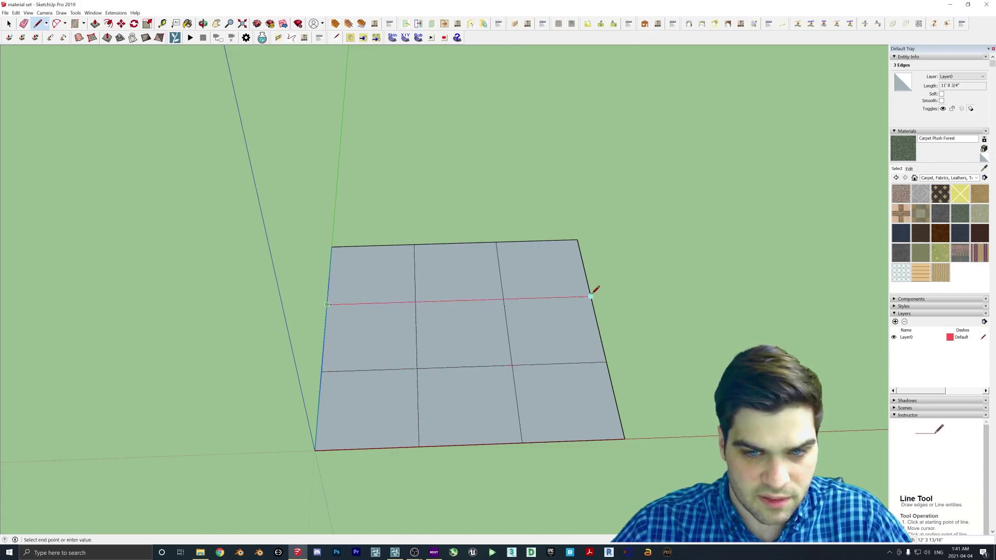
# - Paint the grid's back-left square with Asphalt New from the Asphalt and Concrete materials
pyautogui.click(940, 178)
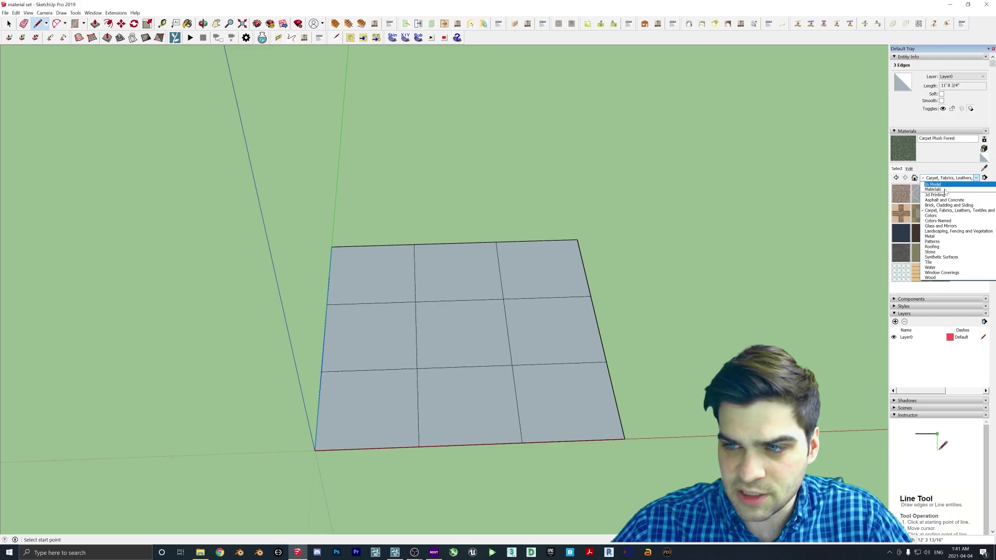
pyautogui.click(944, 199)
pyautogui.click(896, 202)
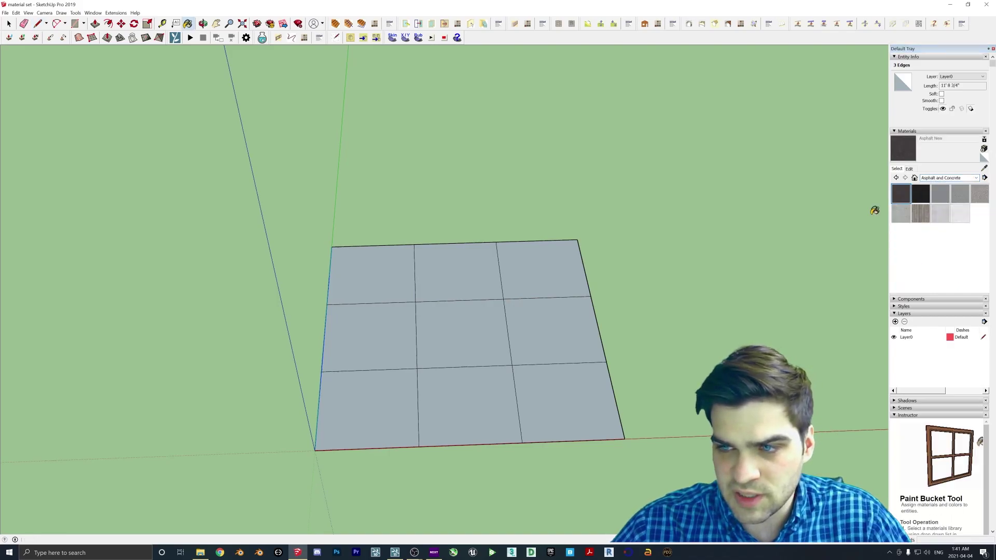
pyautogui.click(377, 273)
# - Paint the back row's middle square with Beadboard from the Brick, Cladding and Siding materials
pyautogui.click(947, 178)
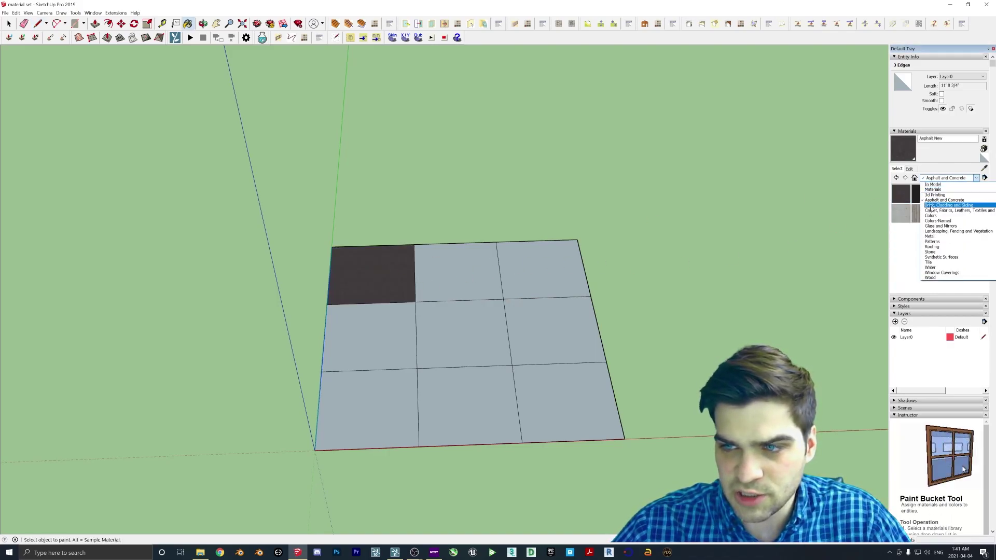
pyautogui.click(932, 206)
pyautogui.click(901, 193)
pyautogui.click(484, 268)
# - Paint the back-right square with Carpet Berber Multi from the carpet and fabric materials
pyautogui.click(933, 178)
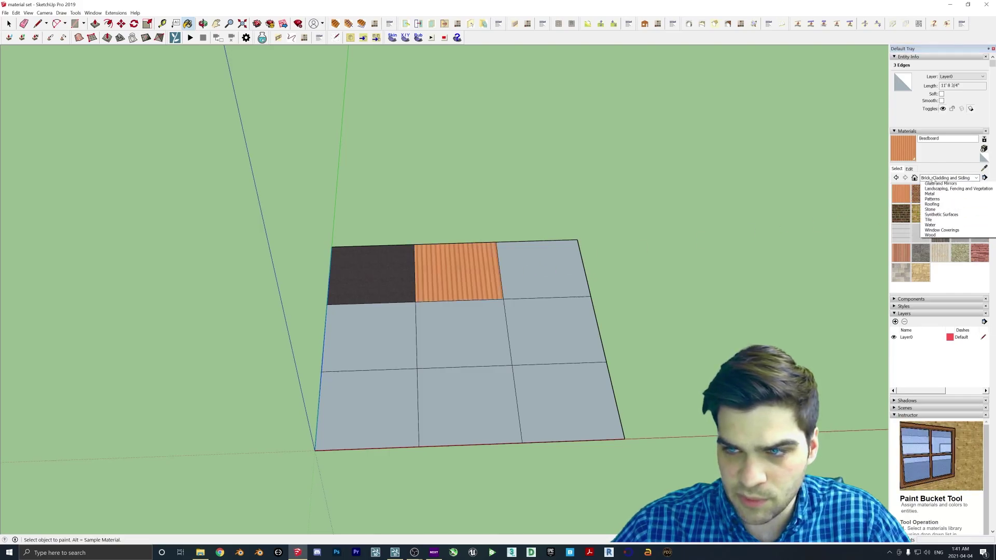
pyautogui.scroll(3, 934, 197)
pyautogui.click(939, 205)
pyautogui.click(901, 193)
pyautogui.click(550, 268)
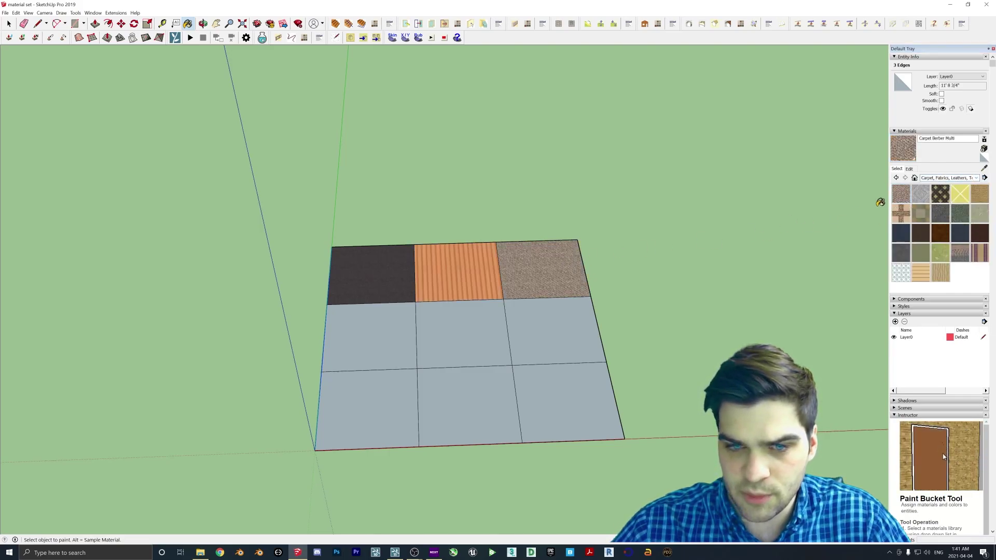
# - Paint the middle row's left square with Translucent Glass Gray from the Glass and Mirrors materials
pyautogui.click(945, 178)
pyautogui.click(940, 227)
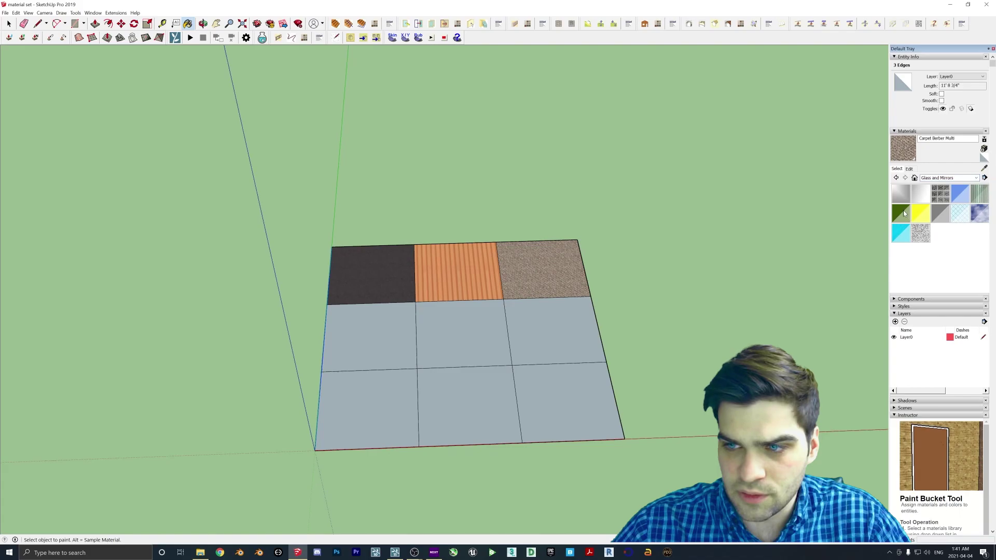
pyautogui.click(902, 194)
pyautogui.click(941, 212)
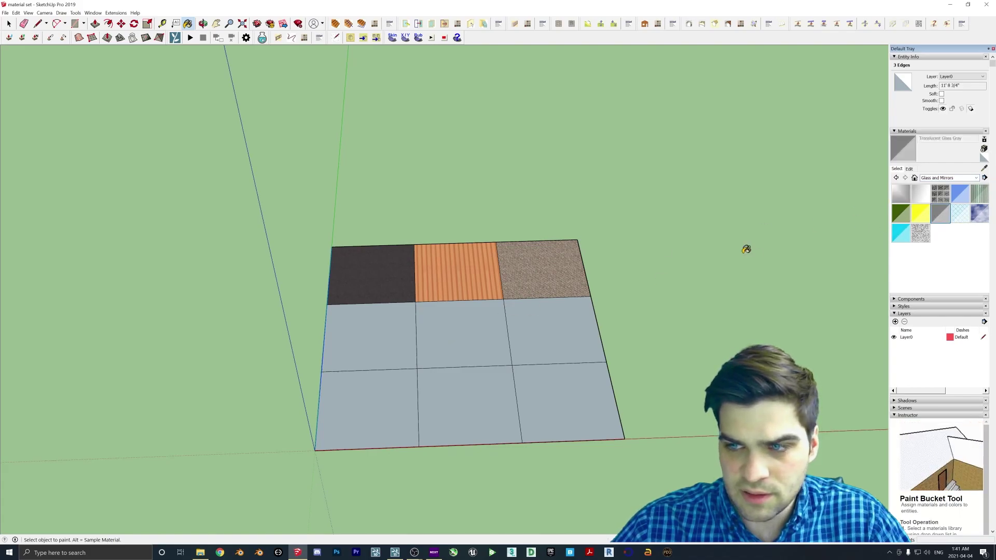
pyautogui.click(392, 318)
# - Paint the grid's centre square with Asphalt Stamped Brick from the Landscaping, Fencing and Vegetation materials
pyautogui.click(948, 178)
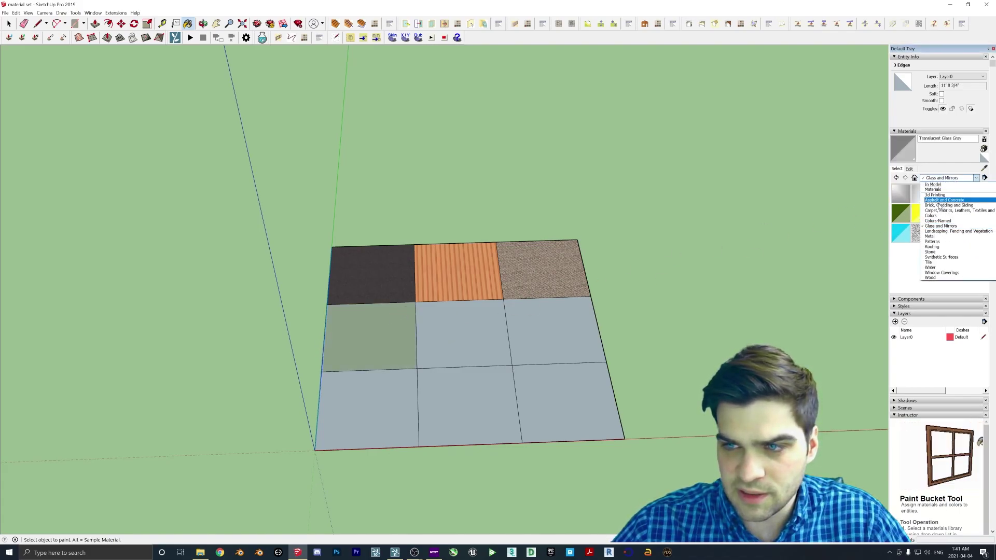
pyautogui.click(937, 231)
pyautogui.click(902, 194)
pyautogui.click(488, 321)
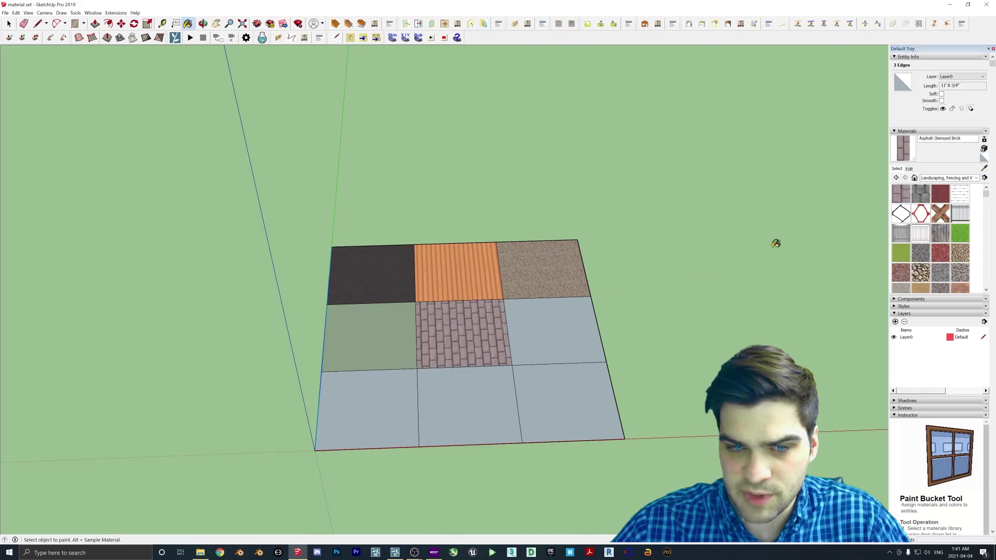
# - Paint the middle row's right square with Aluminum from the Metal materials
pyautogui.click(949, 178)
pyautogui.click(938, 243)
pyautogui.click(901, 194)
pyautogui.click(557, 335)
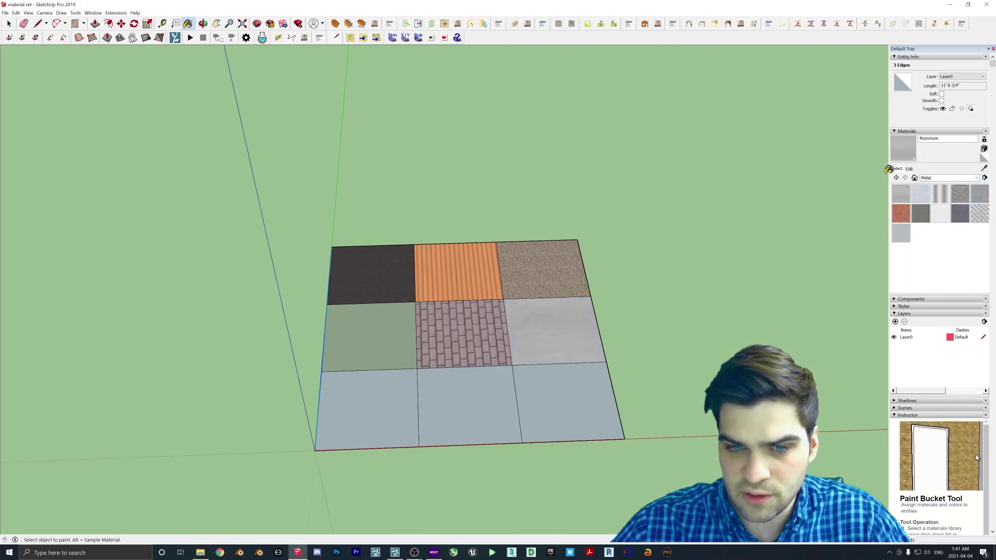
# - Paint the front-left square with the red Roofing Metal Standing Seam material from the Roofing collection
pyautogui.click(949, 178)
pyautogui.click(938, 250)
pyautogui.click(949, 178)
pyautogui.click(938, 257)
pyautogui.click(901, 194)
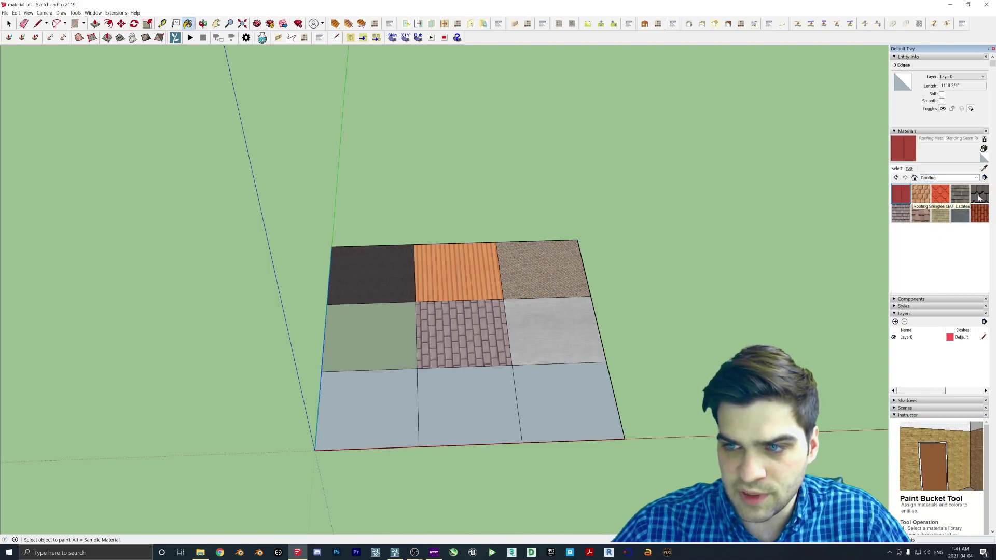
pyautogui.click(368, 409)
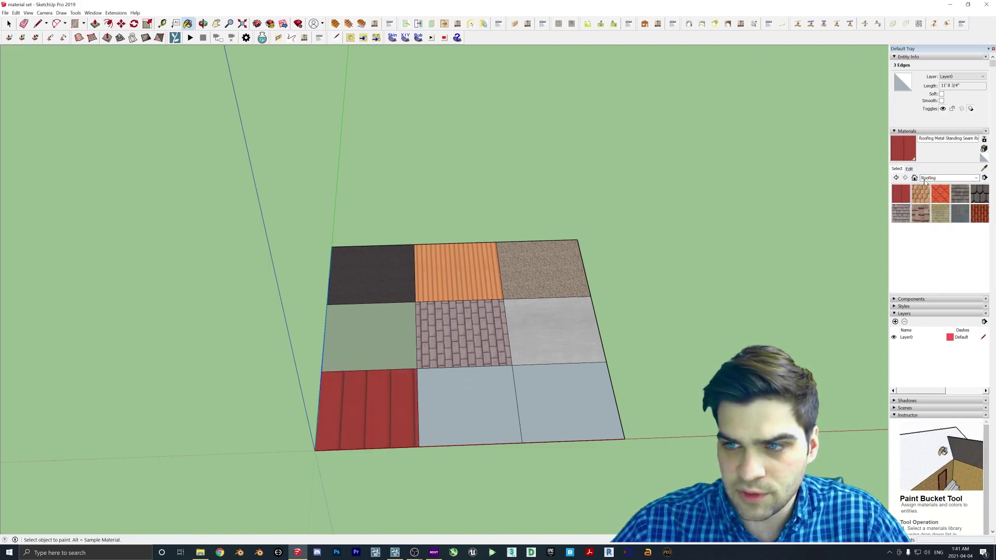
# - Paint the front row's middle square with Carrera Marble from the Stone materials
pyautogui.click(948, 178)
pyautogui.click(934, 256)
pyautogui.click(902, 194)
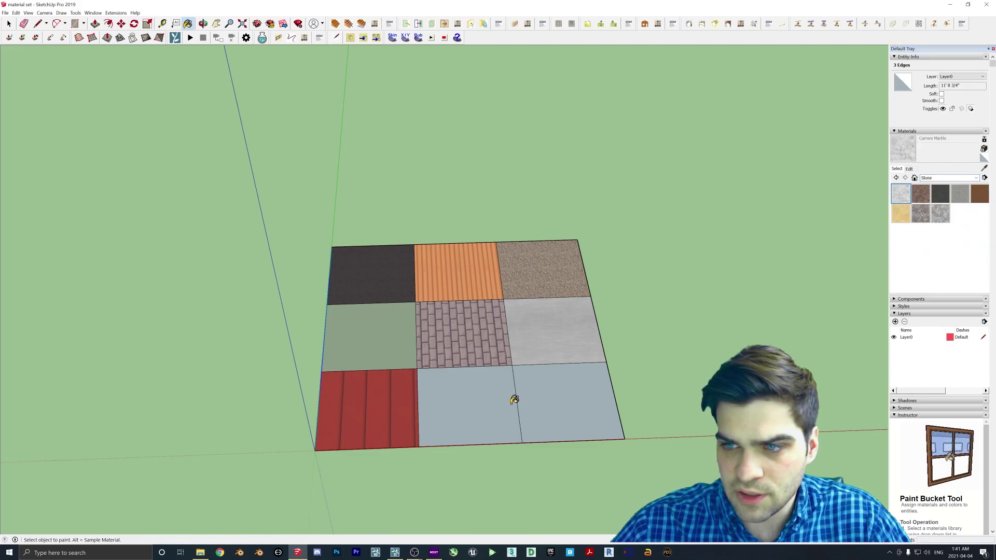
pyautogui.click(514, 397)
# - Paint the front-right square with Basic Tile from the Tile materials
pyautogui.click(948, 178)
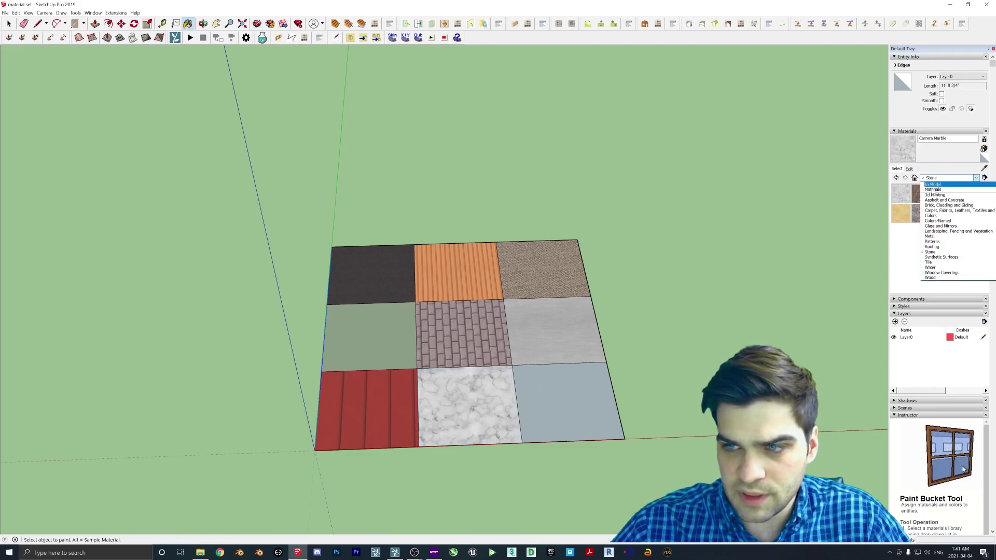
pyautogui.click(930, 262)
pyautogui.click(593, 367)
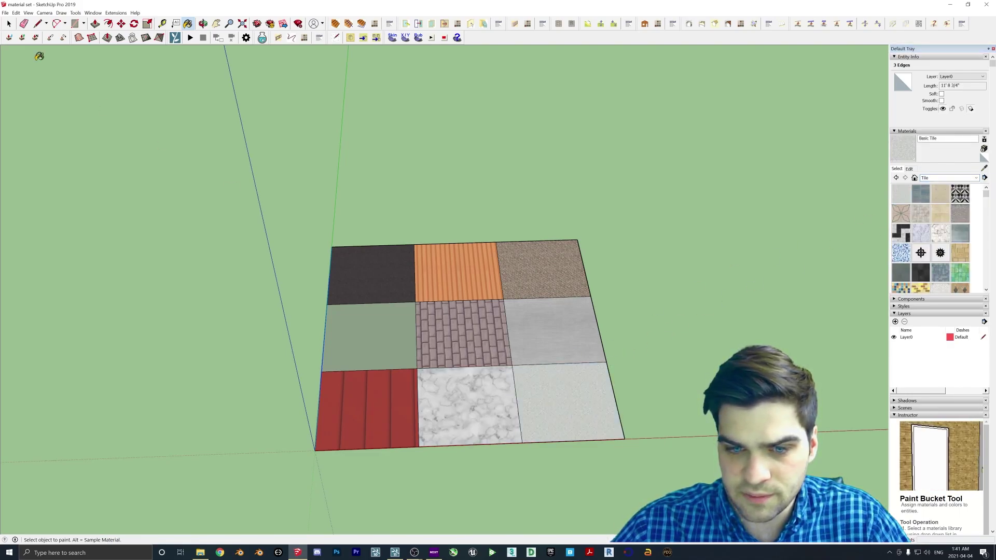
# - Save the painted grid model under its existing file name
pyautogui.click(8, 24)
pyautogui.click(5, 13)
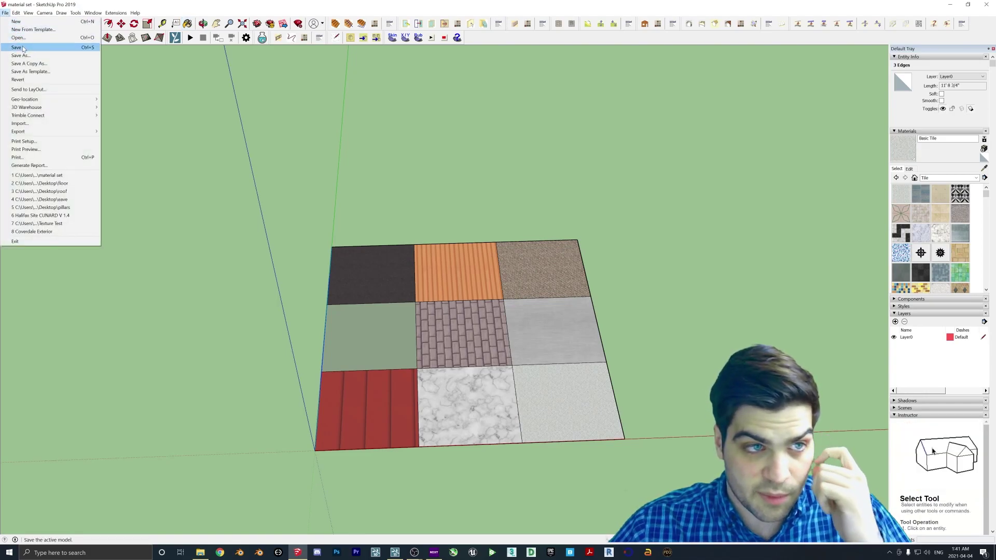
pyautogui.click(23, 49)
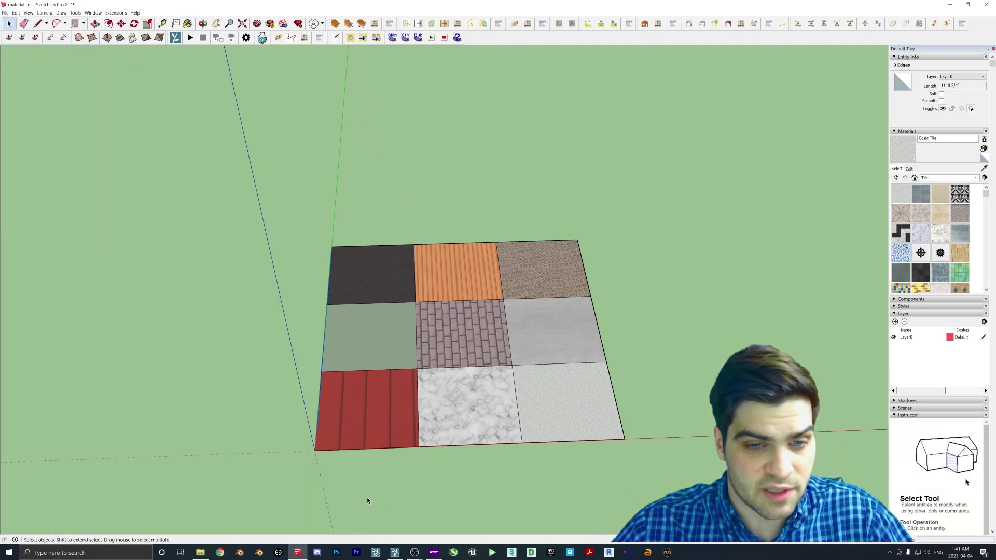
# - Switch to Lumion, import material set.skp from the Desktop as material set12, and place it on the grass
pyautogui.click(395, 553)
pyautogui.click(22, 499)
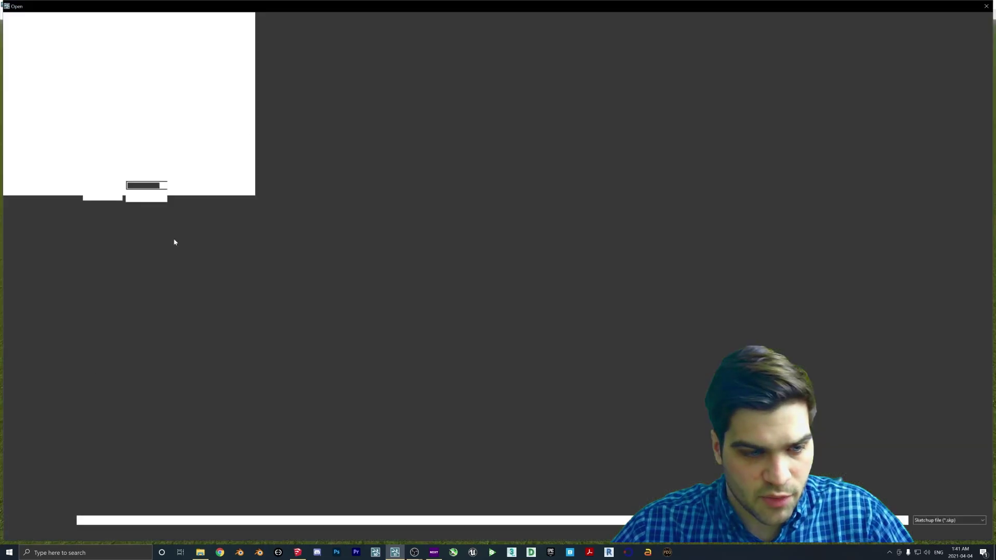
pyautogui.doubleClick(90, 336)
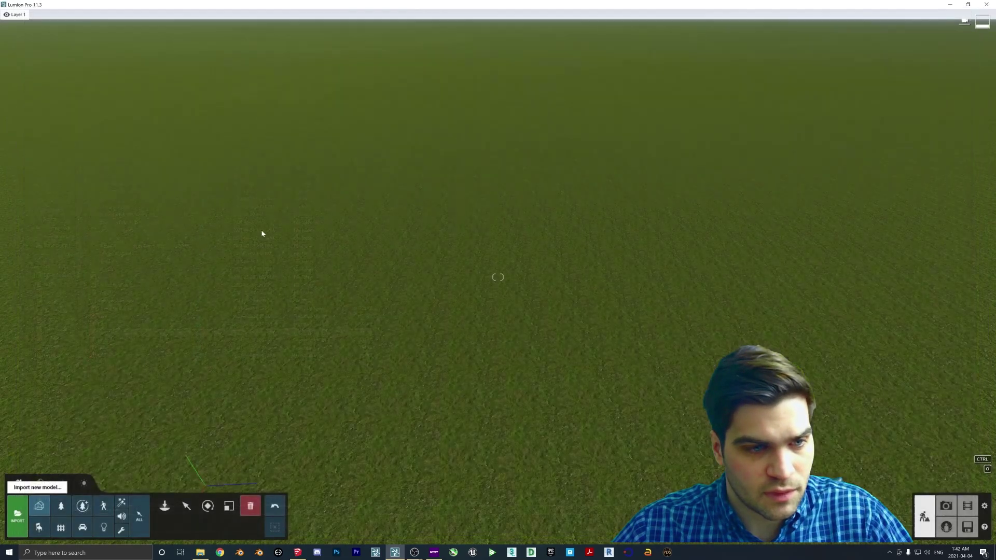
pyautogui.press('End')
pyautogui.write('1')
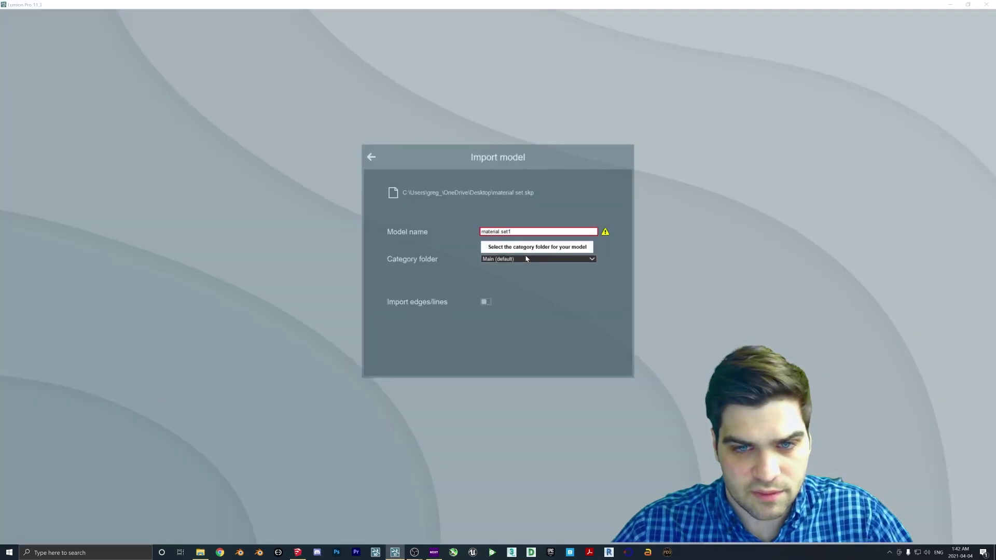
pyautogui.click(612, 352)
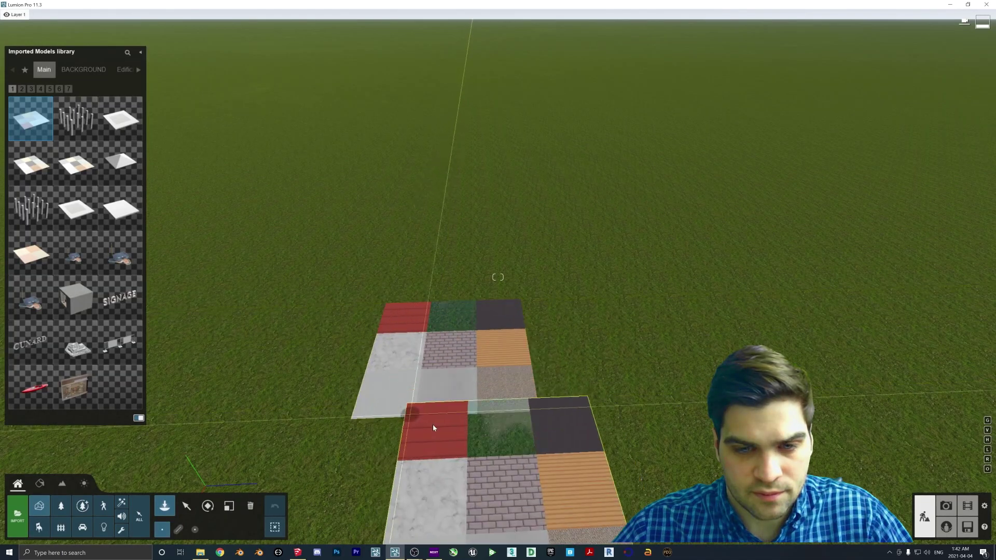
pyautogui.click(434, 427)
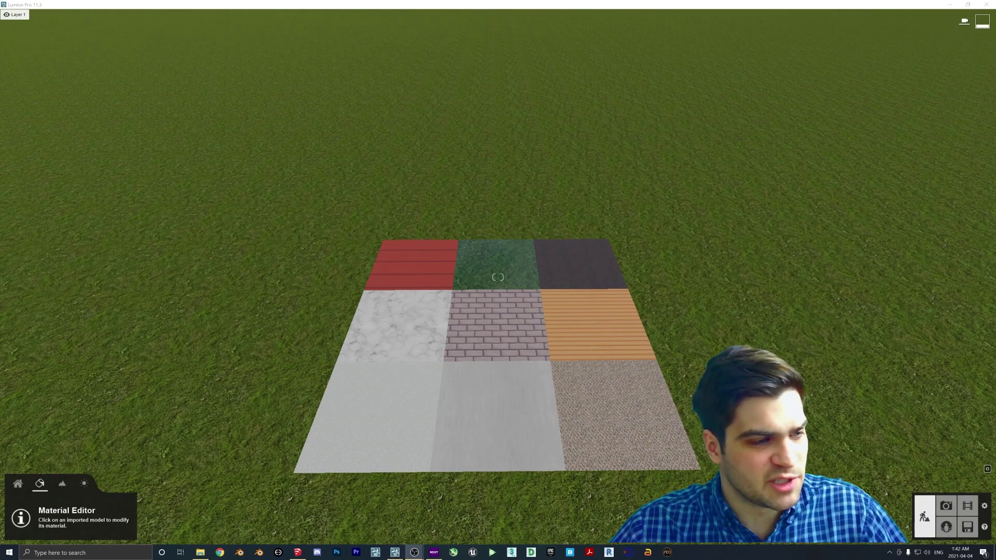
# - Assign the outdoor wood material Polii Wood Flooring 06 3k to the red roofing square and colorize it red at 0.4
pyautogui.click(420, 267)
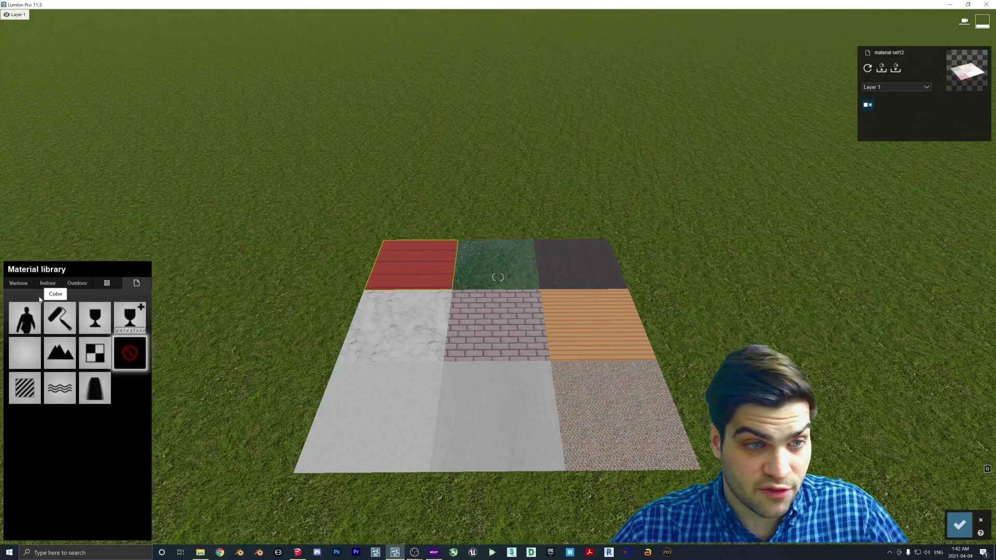
pyautogui.click(58, 286)
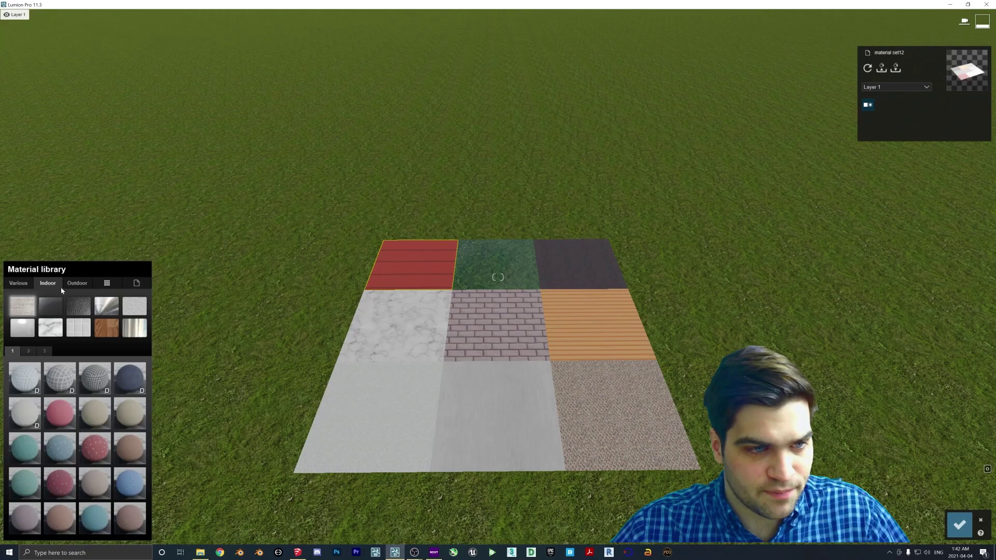
pyautogui.click(107, 330)
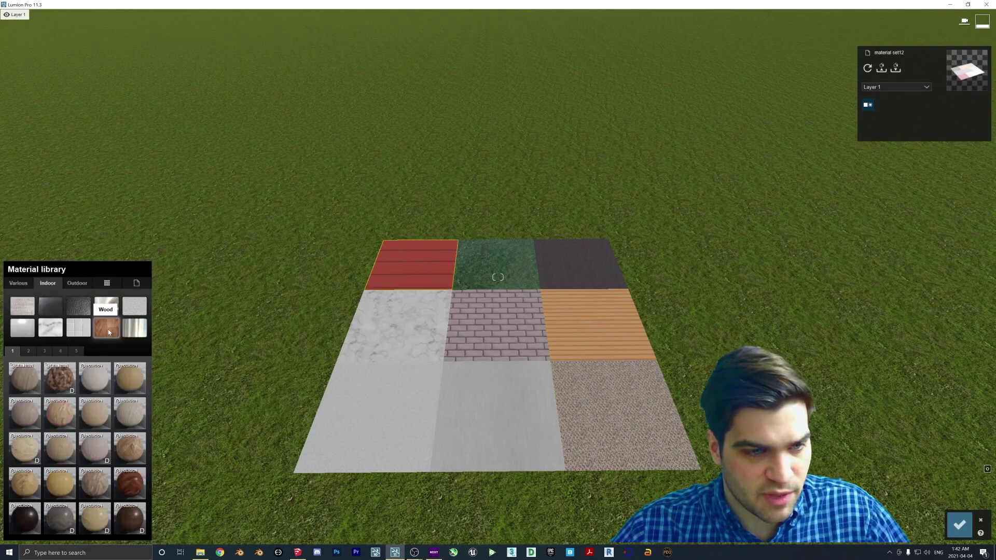
pyautogui.click(79, 284)
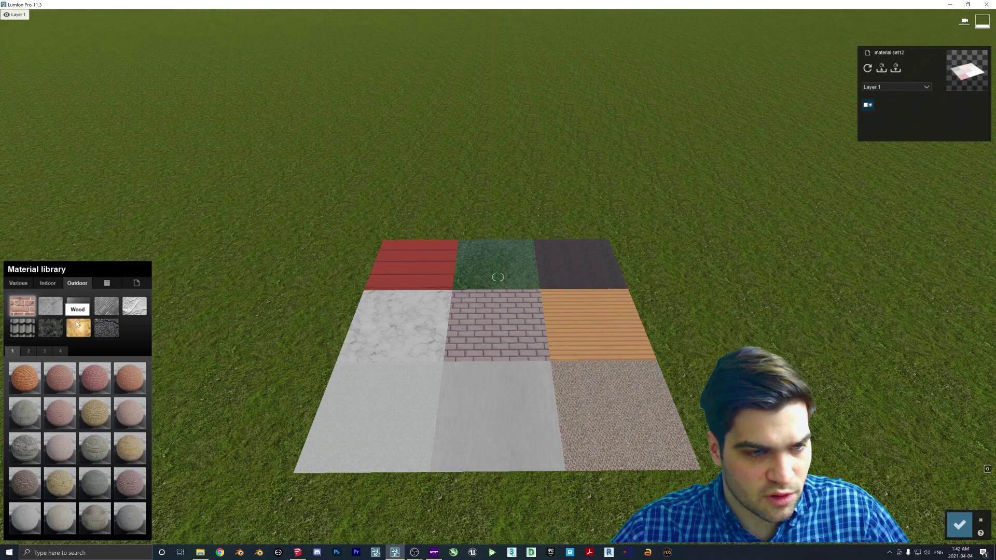
pyautogui.click(76, 325)
pyautogui.click(115, 374)
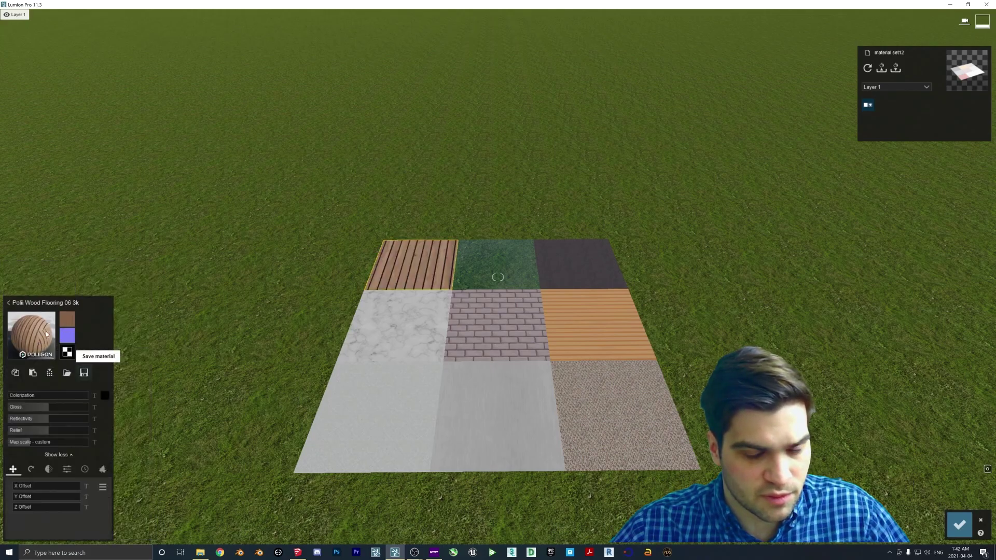
pyautogui.click(105, 396)
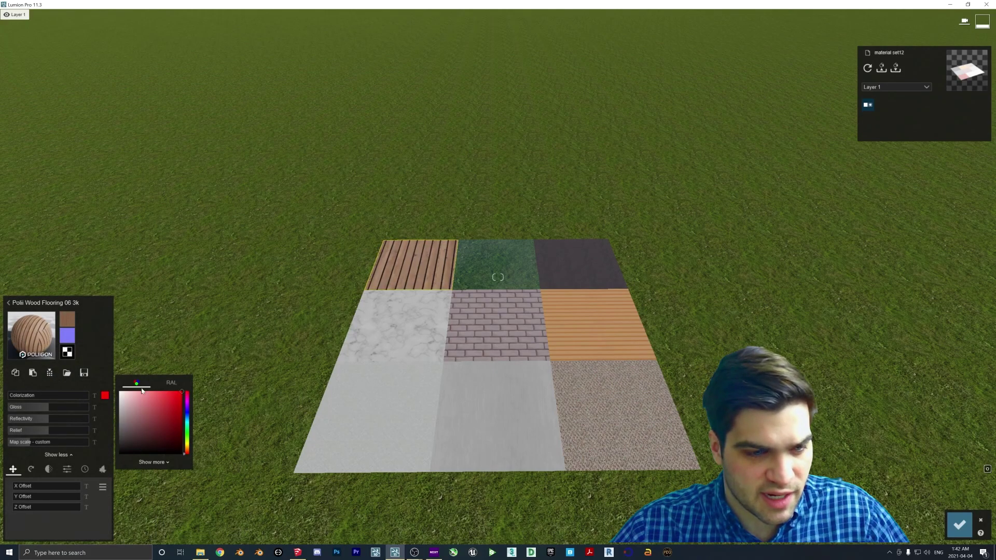
pyautogui.moveTo(23, 395); pyautogui.dragTo(42, 394)
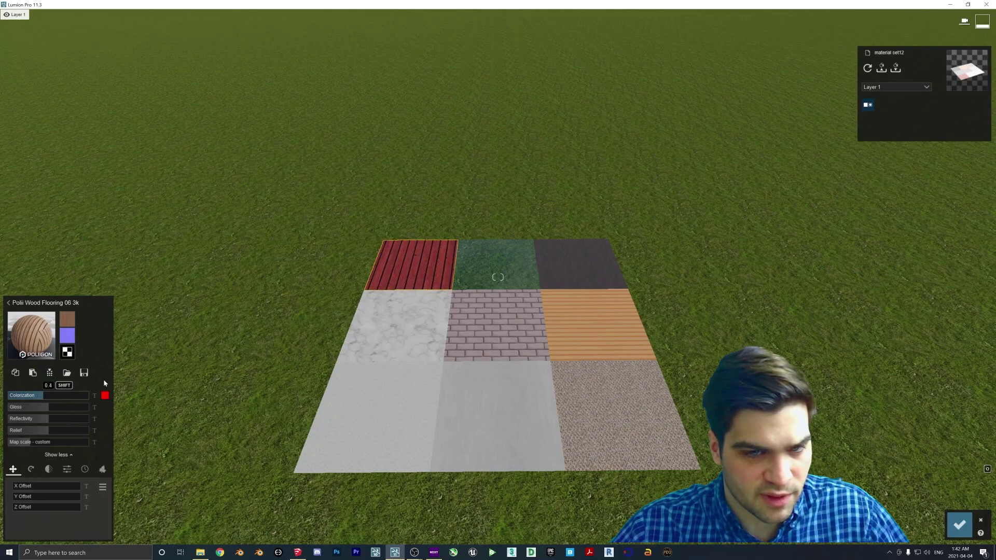
# - Assign Interior Glass 001 to the green glass square and a dark outdoor asphalt material to the asphalt square
pyautogui.click(506, 280)
pyautogui.click(41, 313)
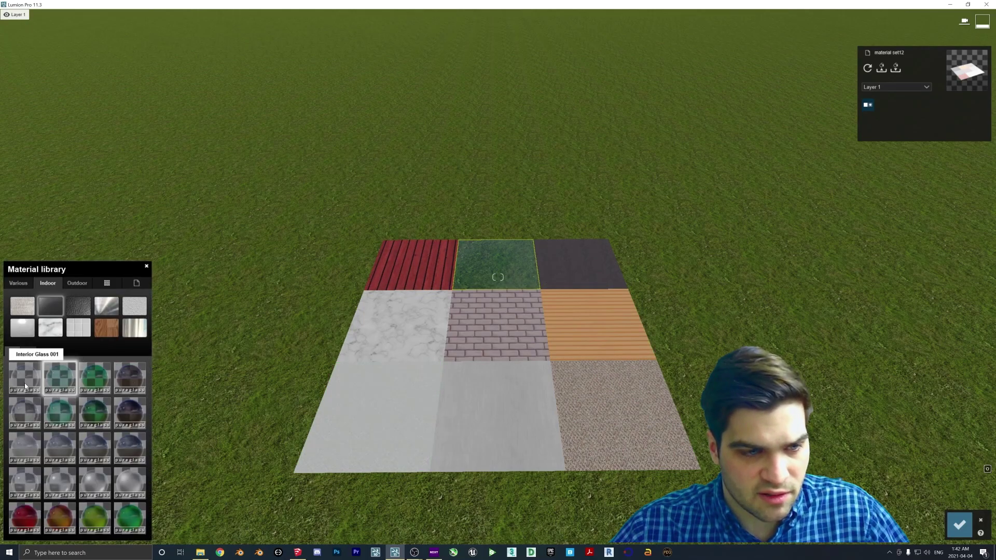
pyautogui.click(580, 264)
pyautogui.click(77, 283)
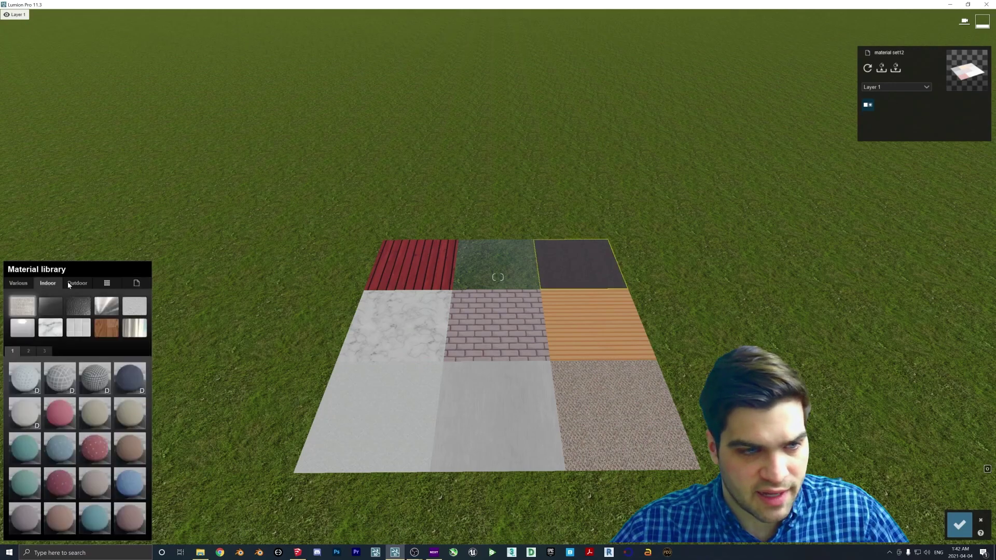
pyautogui.click(106, 328)
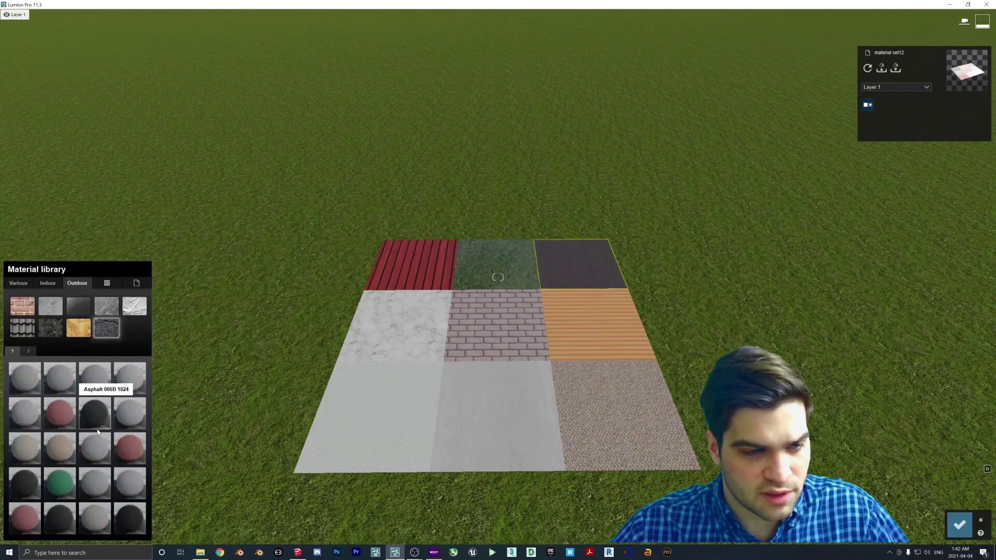
pyautogui.click(28, 352)
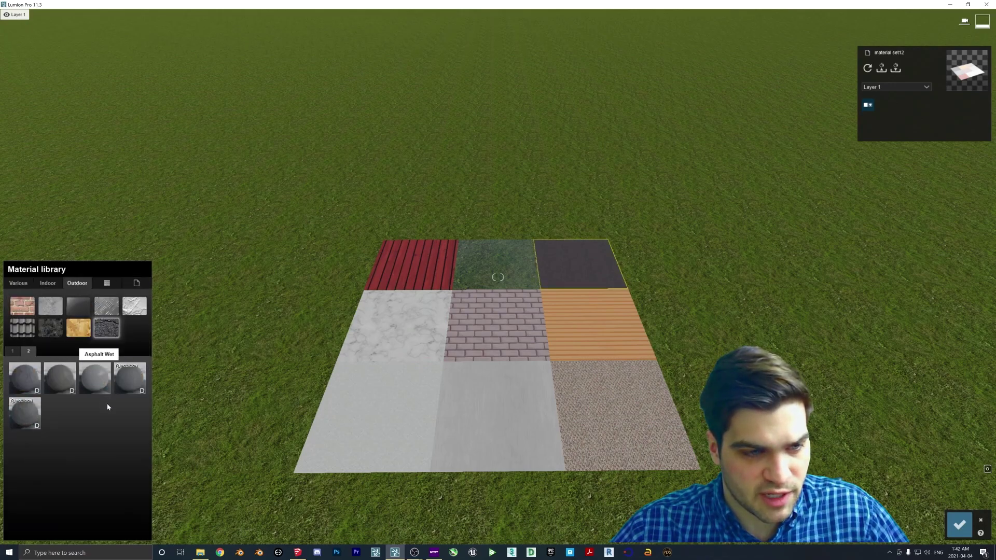
pyautogui.click(129, 384)
# - Assign a white veined marble material from the indoor library to the marble square
pyautogui.click(401, 321)
pyautogui.click(73, 283)
pyautogui.click(48, 283)
pyautogui.click(50, 328)
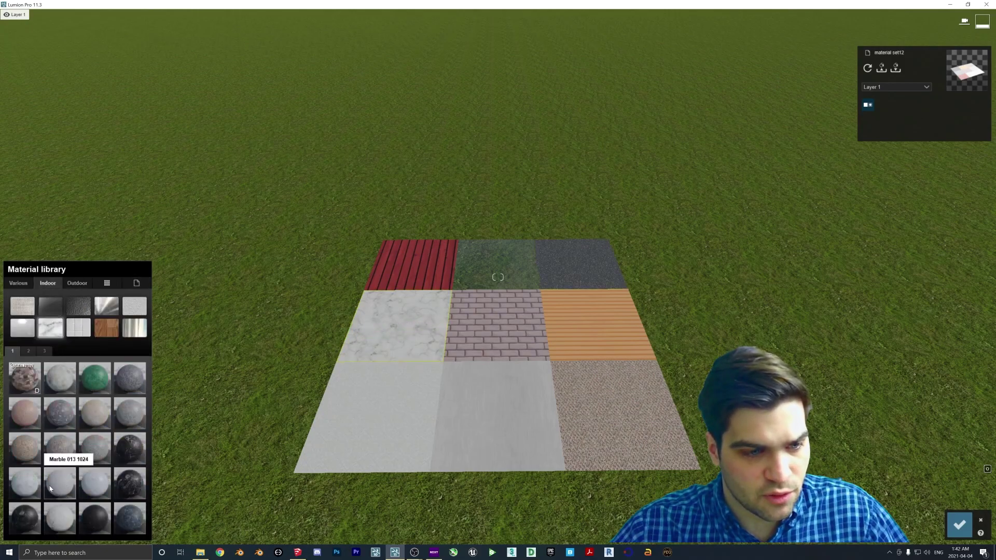
pyautogui.click(30, 352)
pyautogui.click(30, 351)
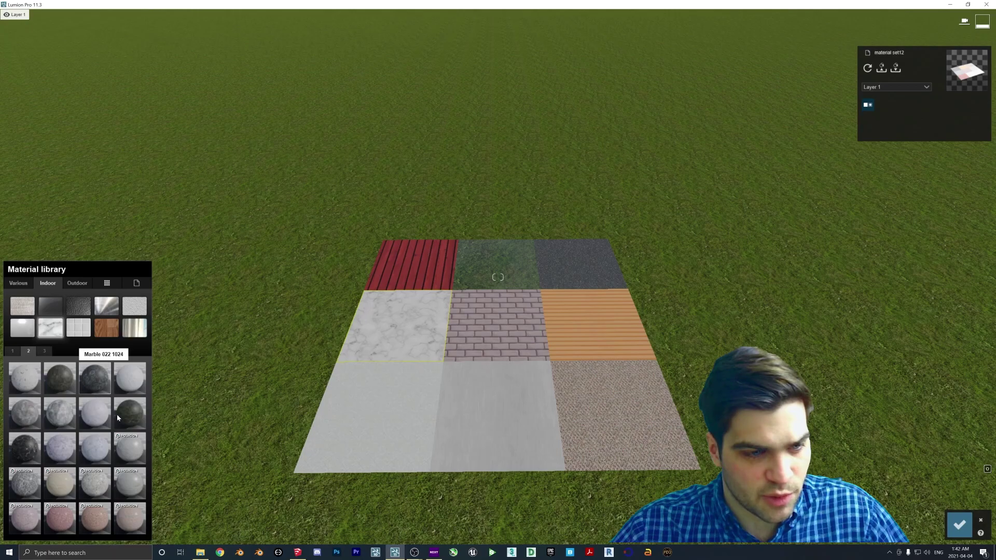
pyautogui.click(134, 456)
# - Assign the outdoor stone material Pavement Stone 005 1024 to the central stamped brick square
pyautogui.click(69, 284)
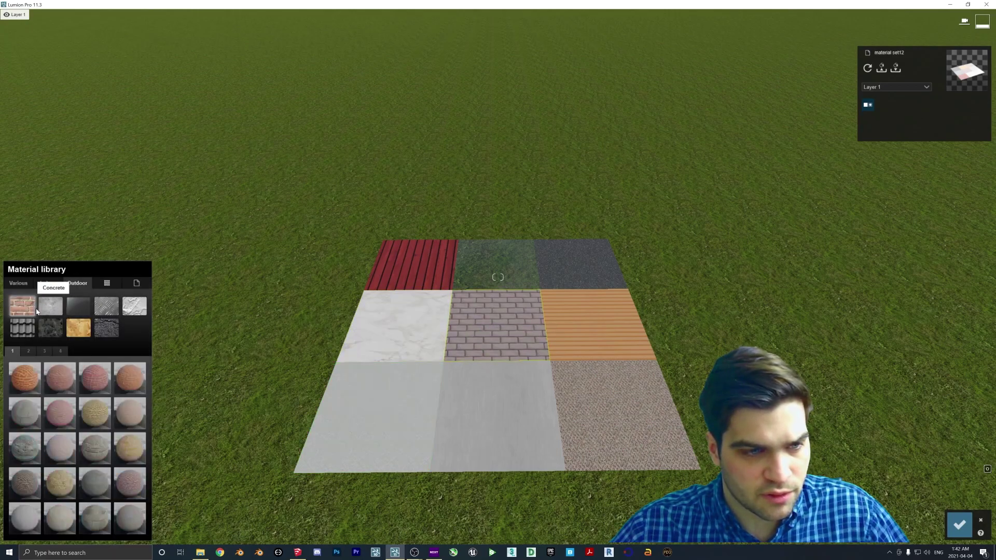
pyautogui.click(45, 311)
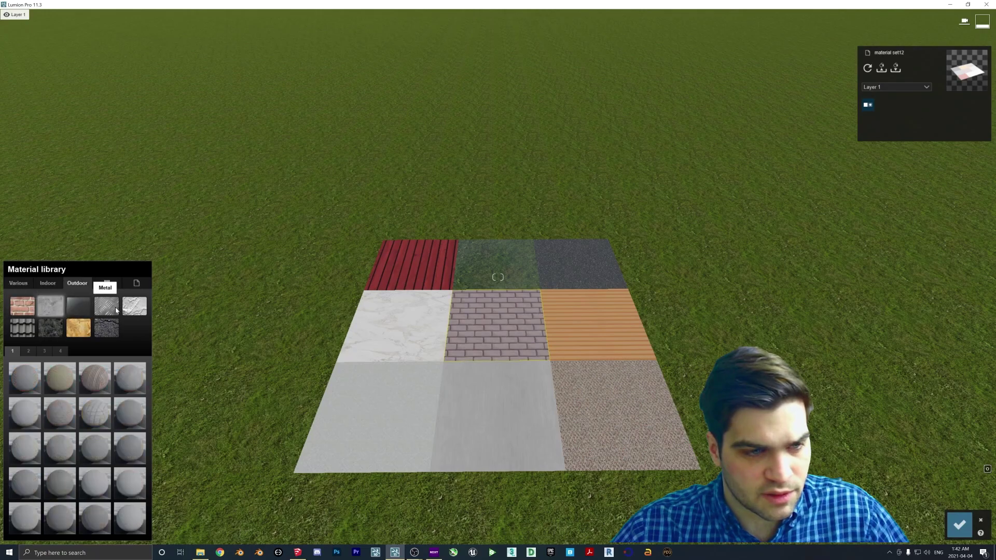
pyautogui.click(50, 328)
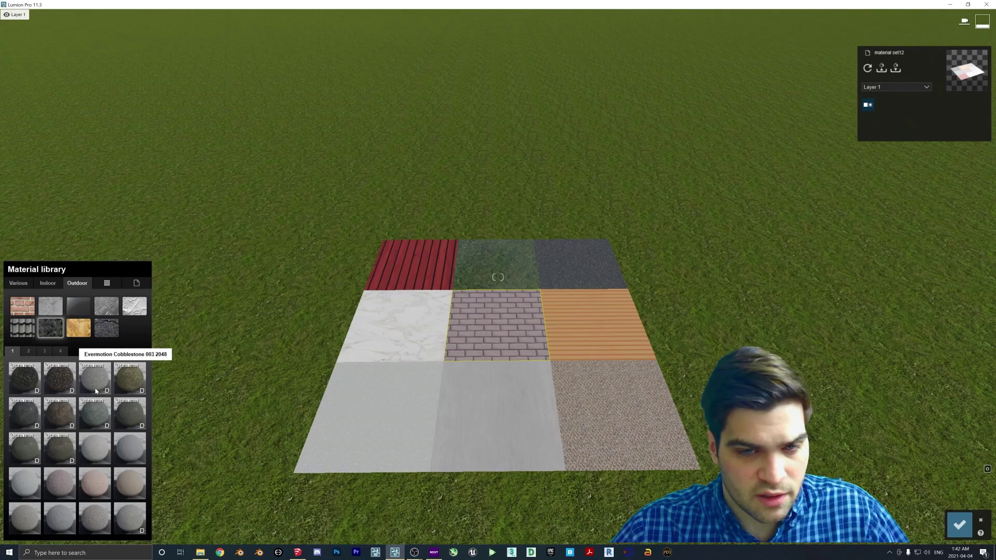
pyautogui.click(68, 484)
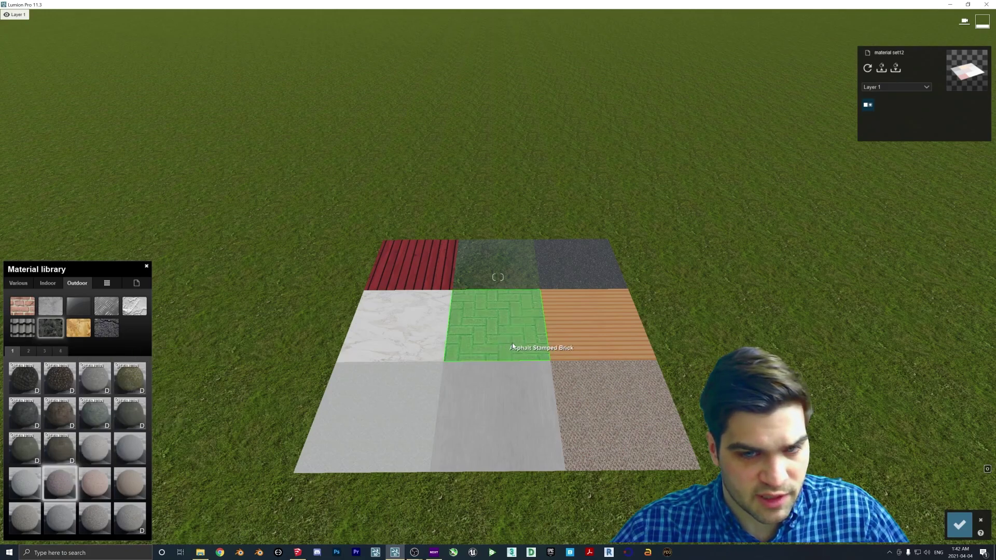
pyautogui.click(499, 325)
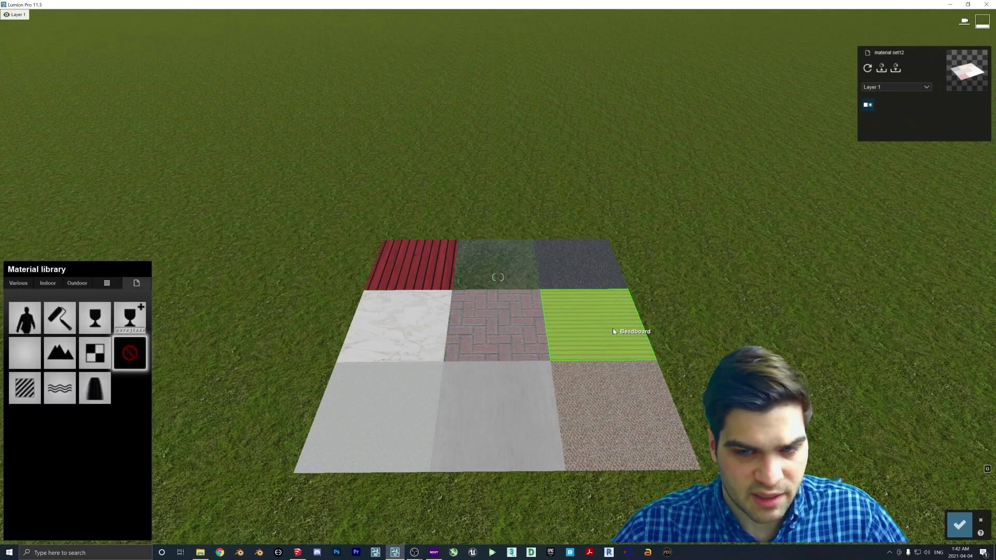
# - Assign a striped outdoor wood material to the beadboard square
pyautogui.click(48, 284)
pyautogui.click(73, 285)
pyautogui.click(78, 326)
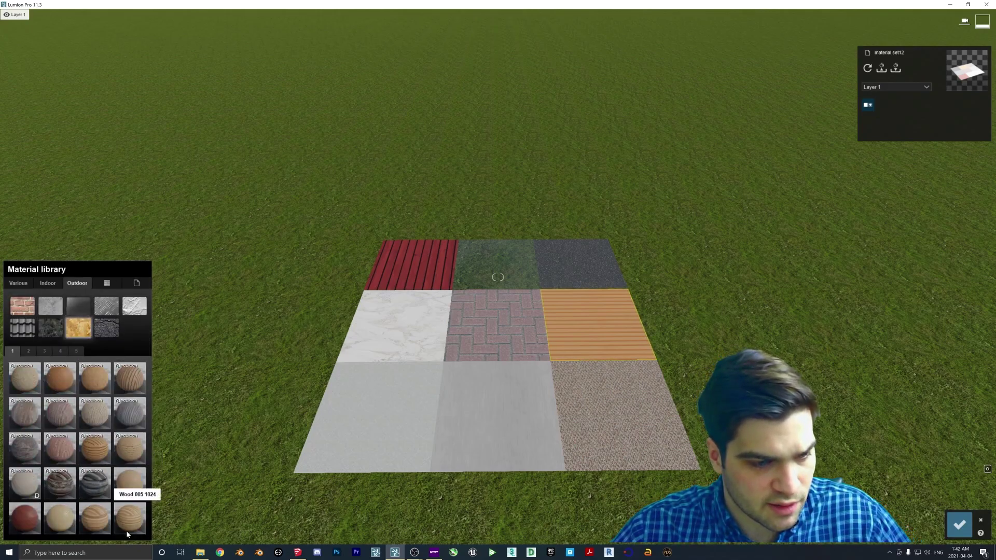
# - Assign a white material from the indoor tile category to the basic tile square
pyautogui.click(407, 437)
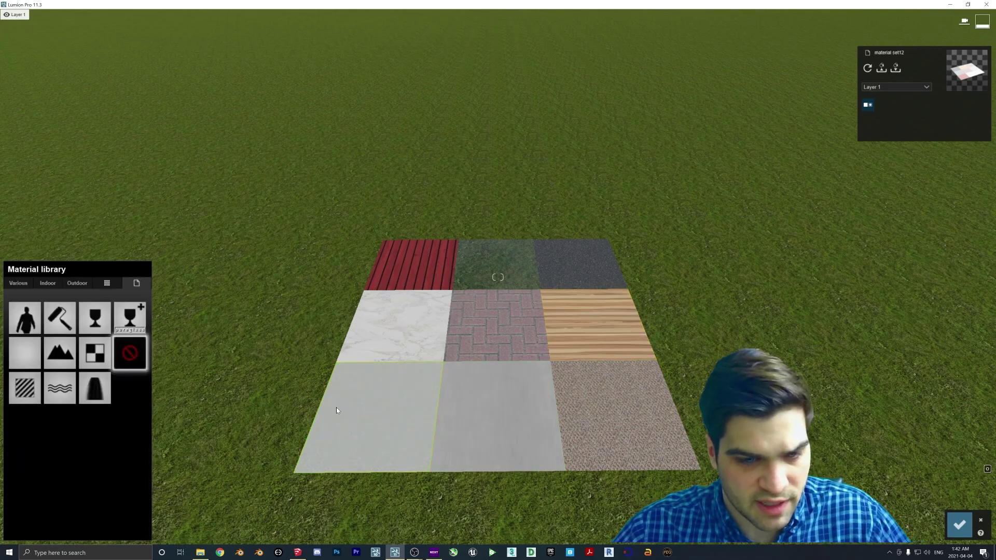
pyautogui.click(74, 287)
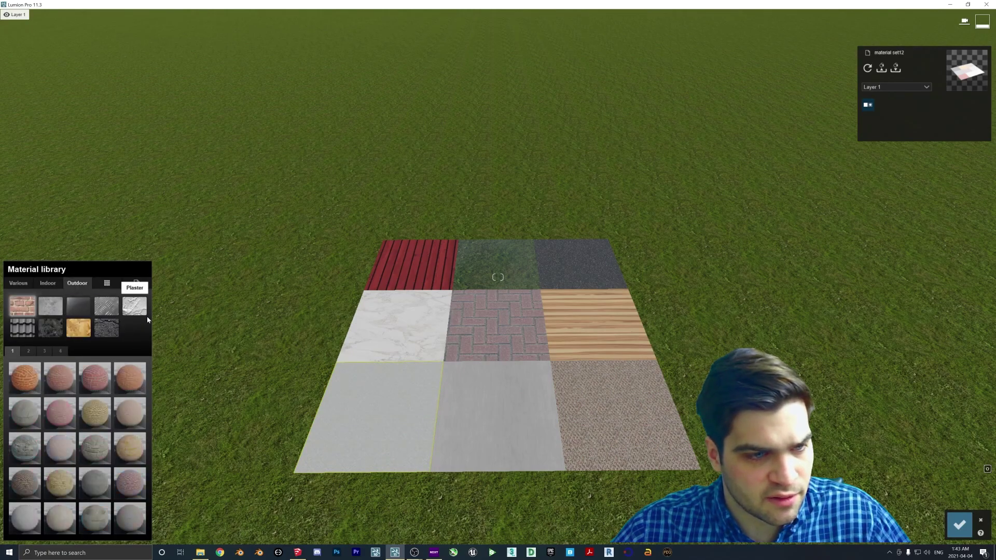
pyautogui.click(48, 283)
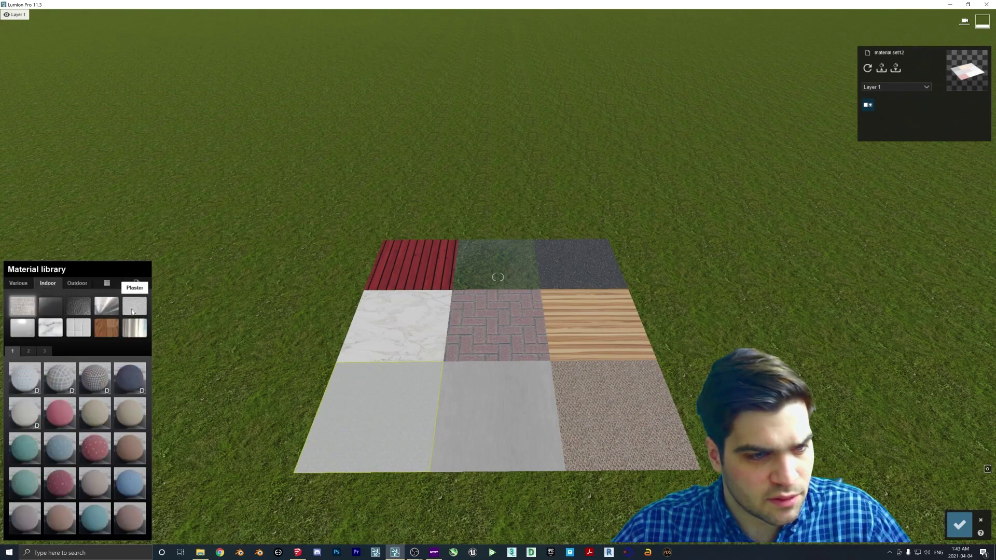
pyautogui.click(57, 335)
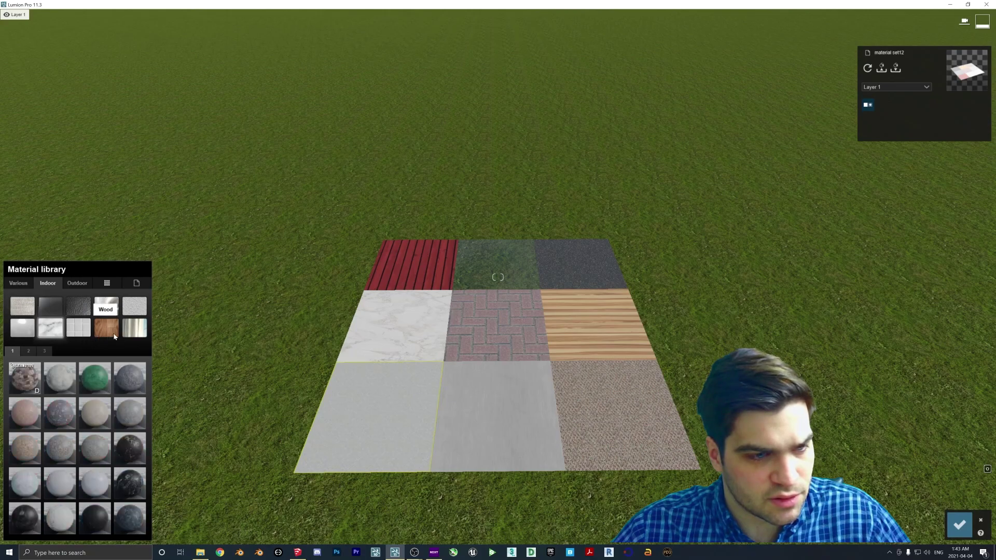
pyautogui.click(79, 328)
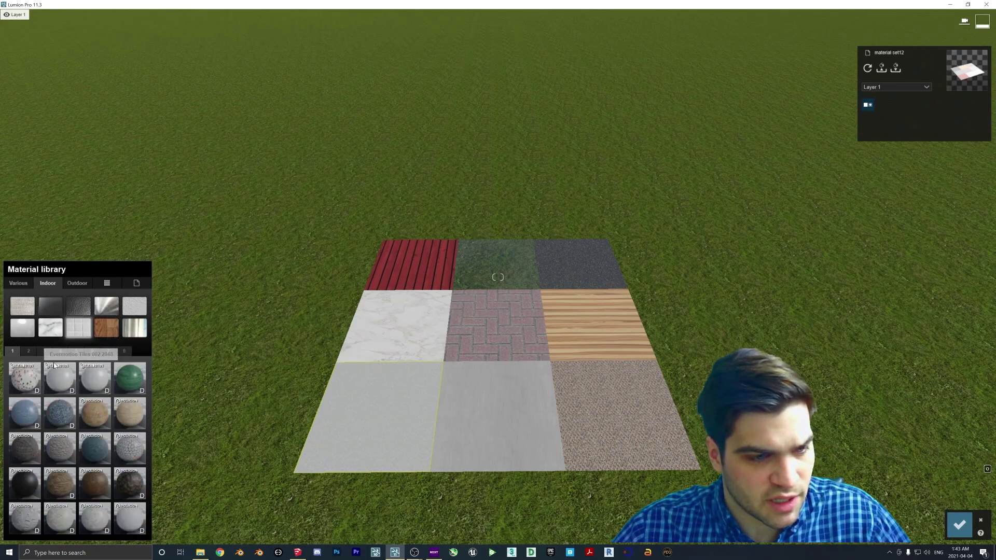
pyautogui.click(98, 377)
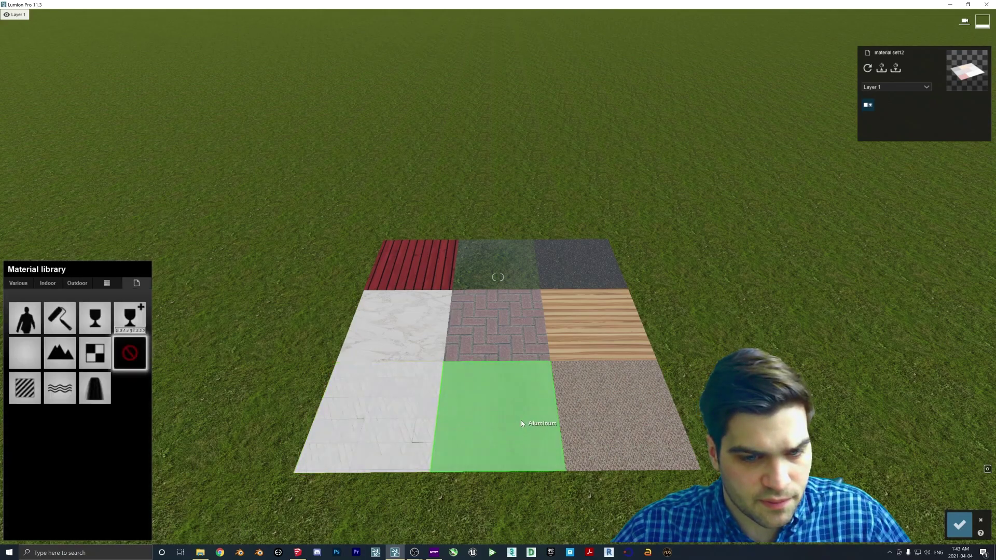
# - Assign a mirror-like indoor material to the aluminum square and a plain light grey indoor carpet to the berber carpet square
pyautogui.click(47, 284)
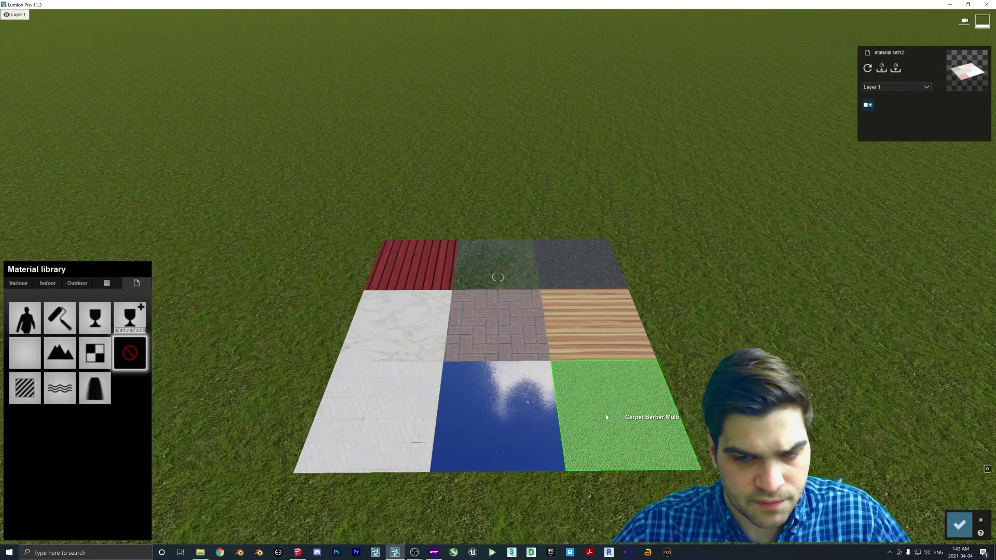
pyautogui.click(614, 414)
pyautogui.click(52, 285)
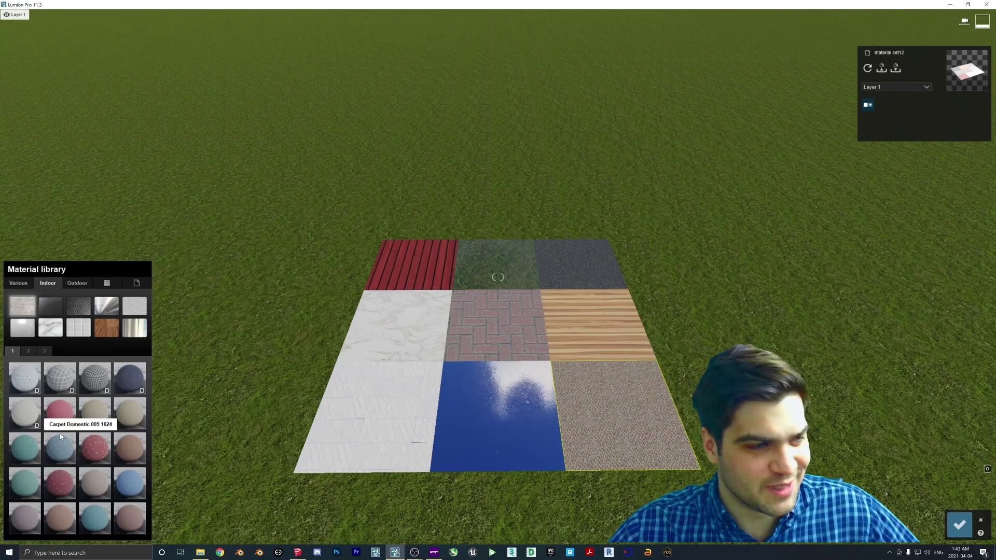
pyautogui.click(20, 413)
pyautogui.scroll(-3, 528, 348)
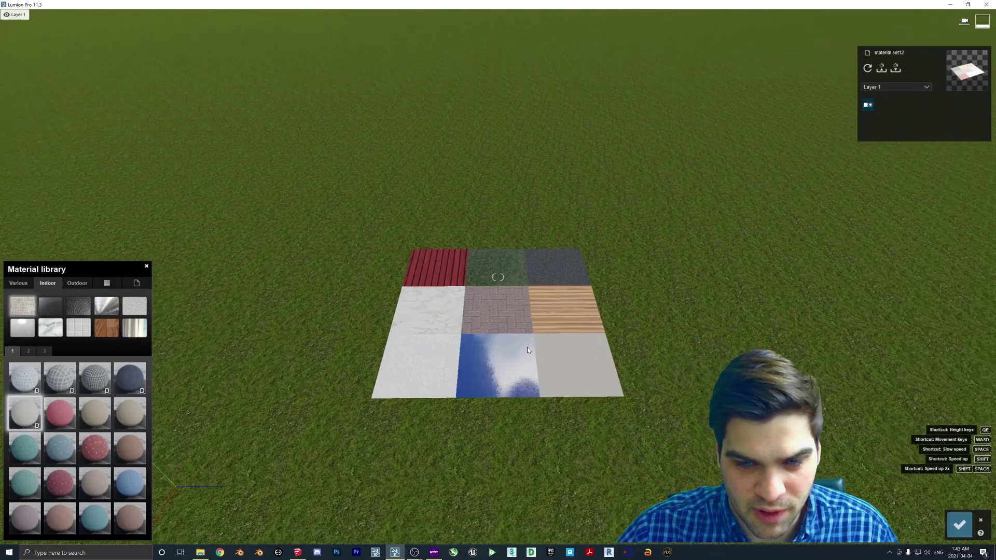
pyautogui.click(960, 525)
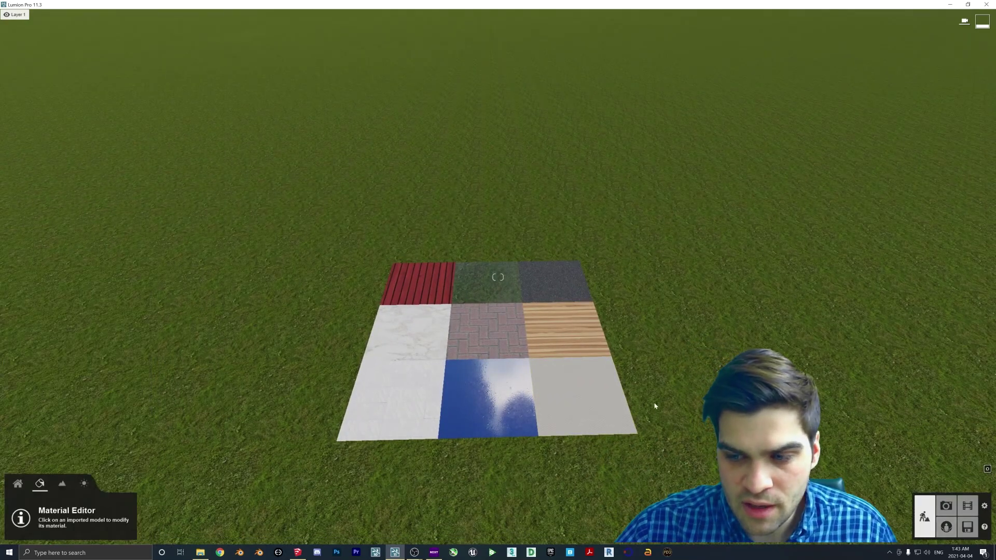
# - Reopen the grid model's materials and save its material set to the Desktop as test2
pyautogui.click(493, 335)
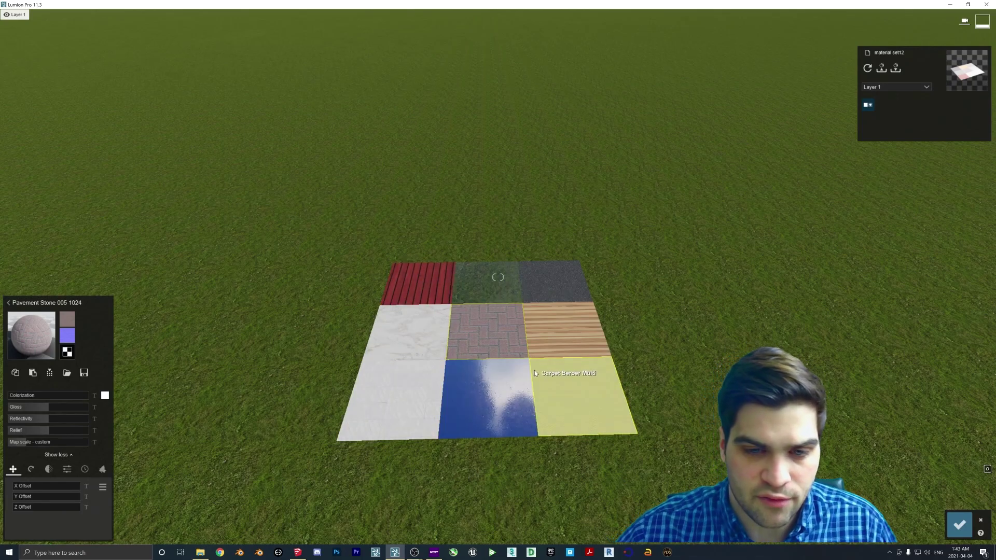
pyautogui.click(896, 70)
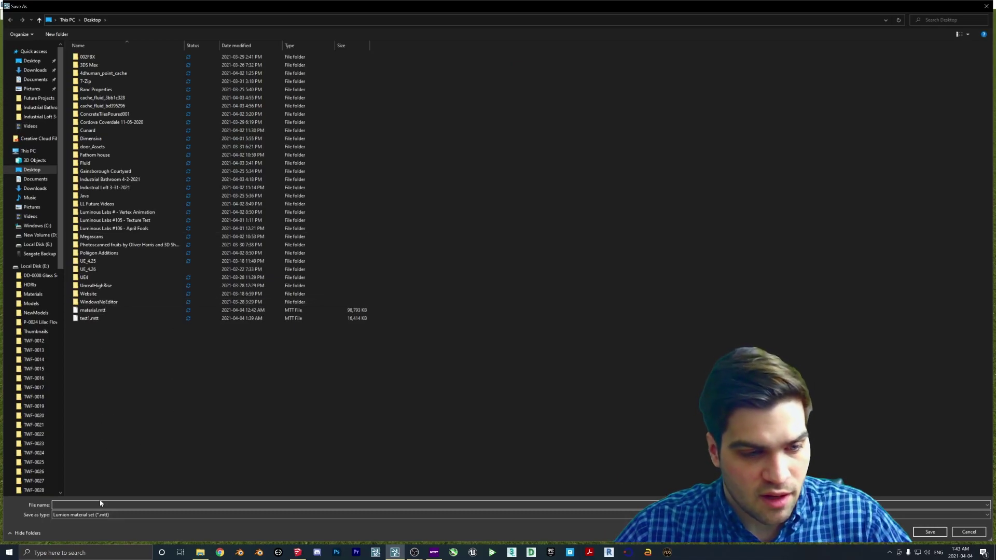
pyautogui.write('test2')
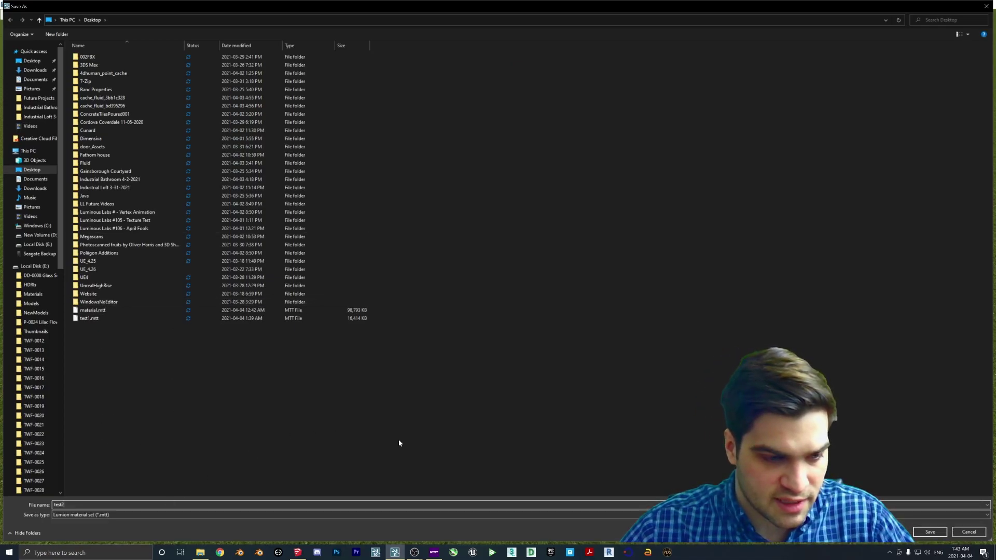
pyautogui.click(930, 531)
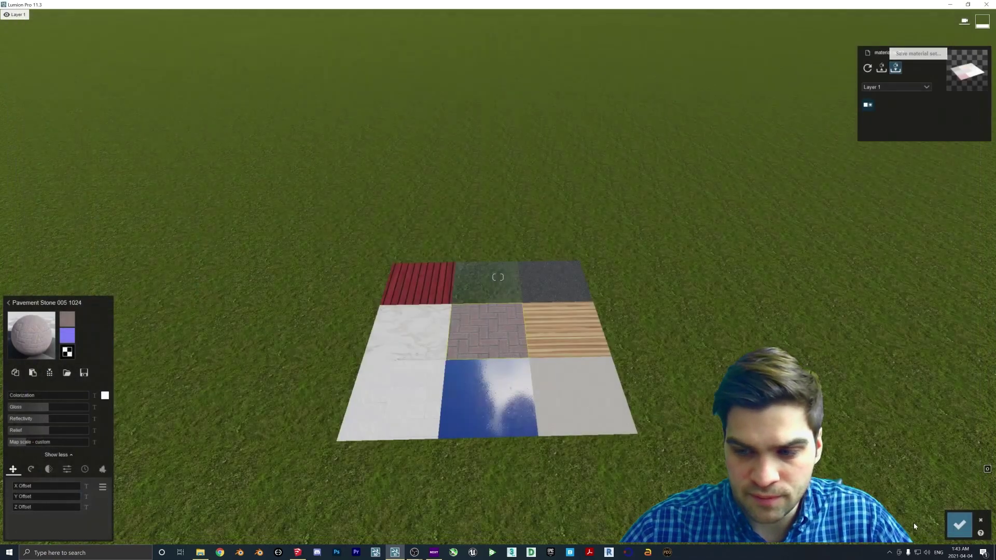
# - Delete test2.mtt from the Desktop and save the material set there as Sketchup
pyautogui.click(896, 68)
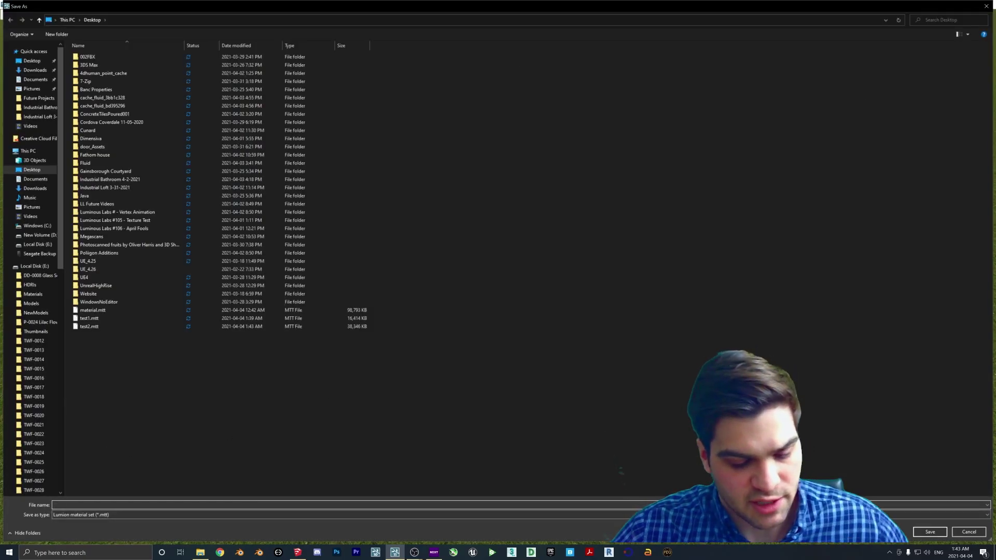
pyautogui.write('Sketchup1')
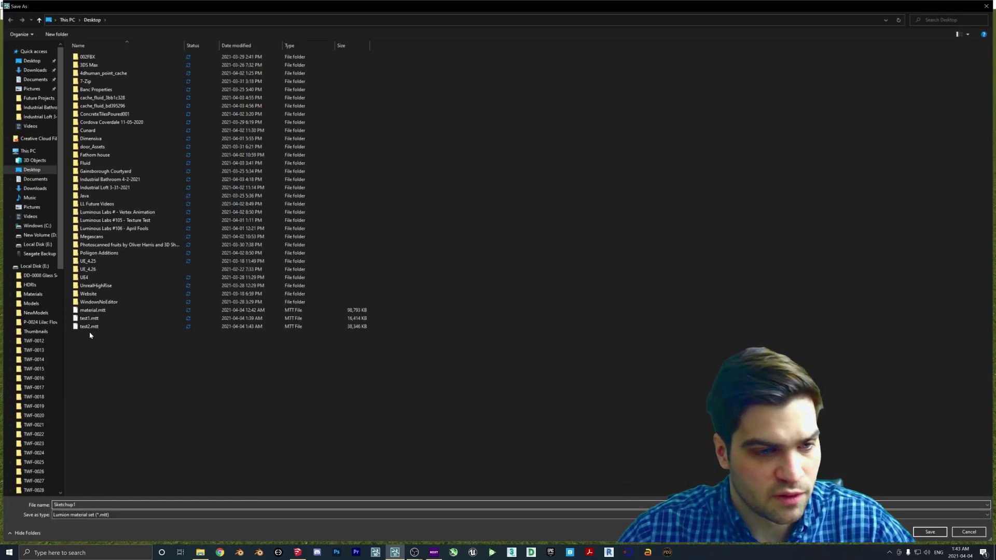
pyautogui.rightClick(89, 328)
pyautogui.click(107, 461)
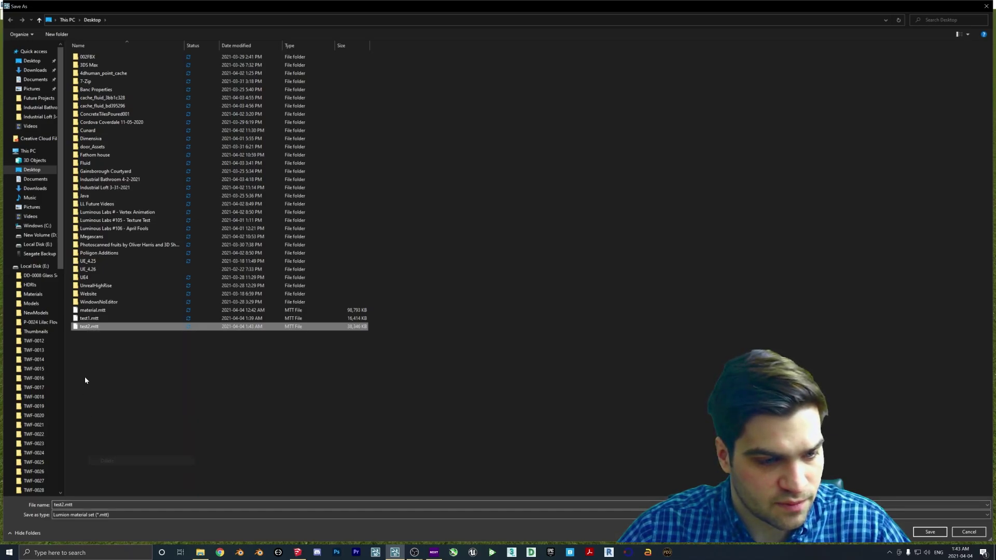
pyautogui.click(63, 505)
pyautogui.write('Sketchup')
pyautogui.press('Return')
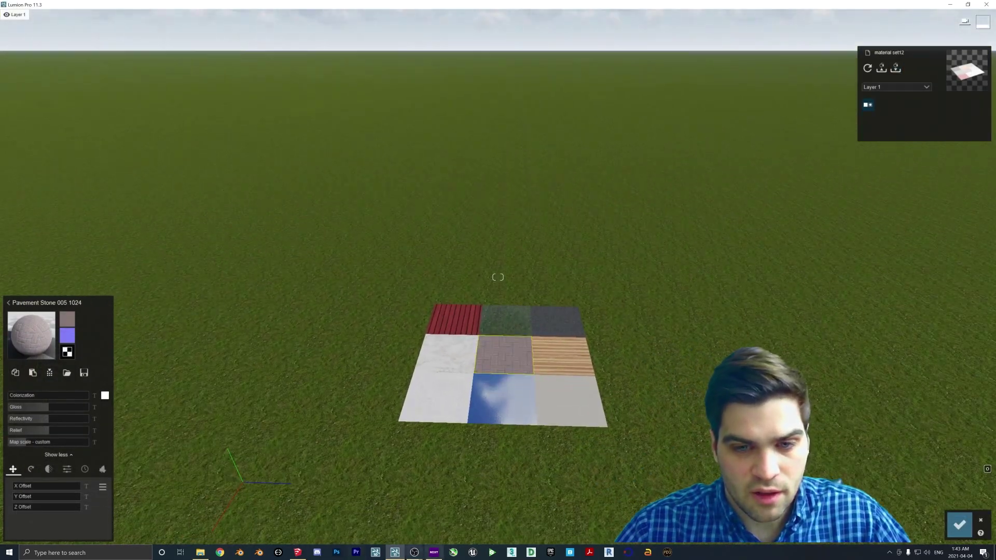
# - Switch to SketchUp and open a second instance with a new blank model
pyautogui.click(297, 553)
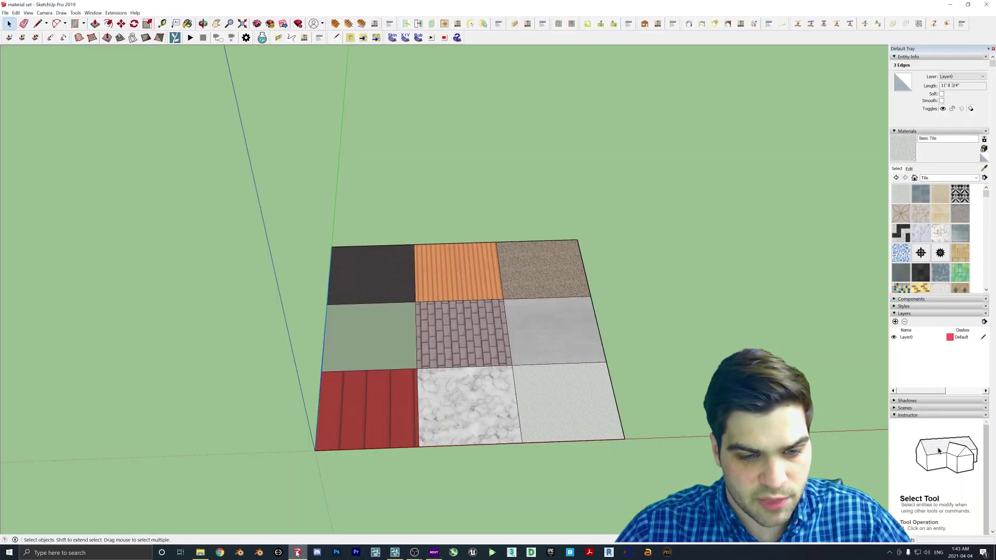
pyautogui.scroll(-5, 476, 378)
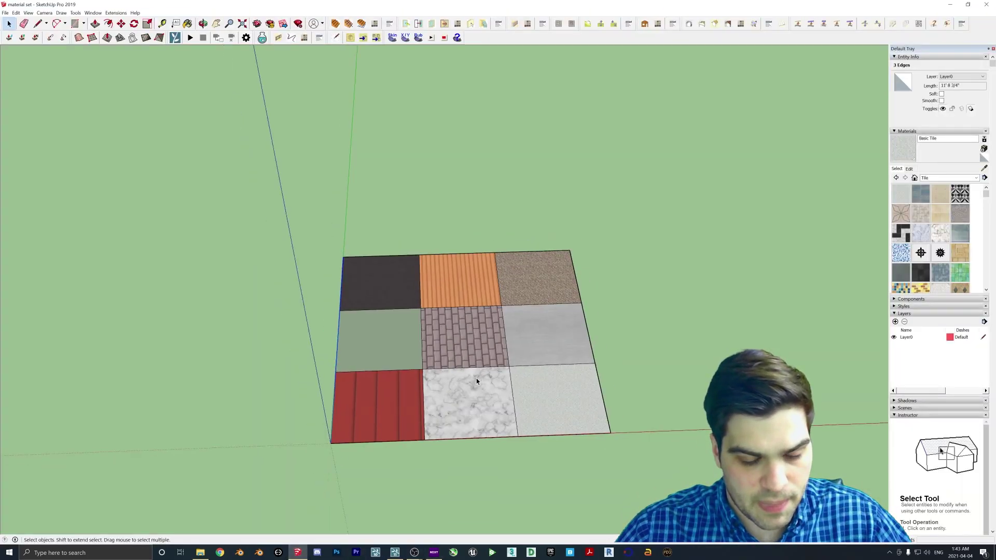
pyautogui.rightClick(298, 553)
pyautogui.click(291, 509)
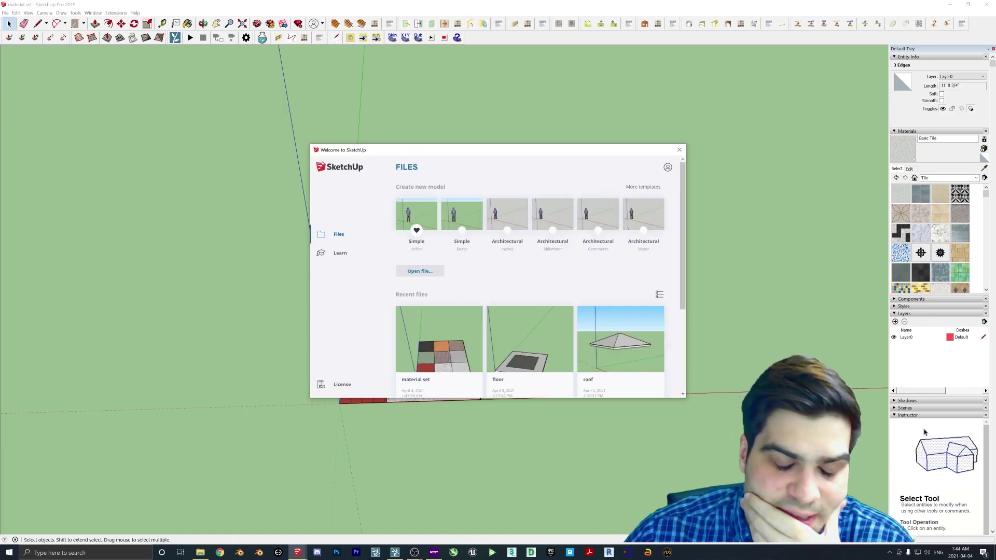
pyautogui.press('Escape')
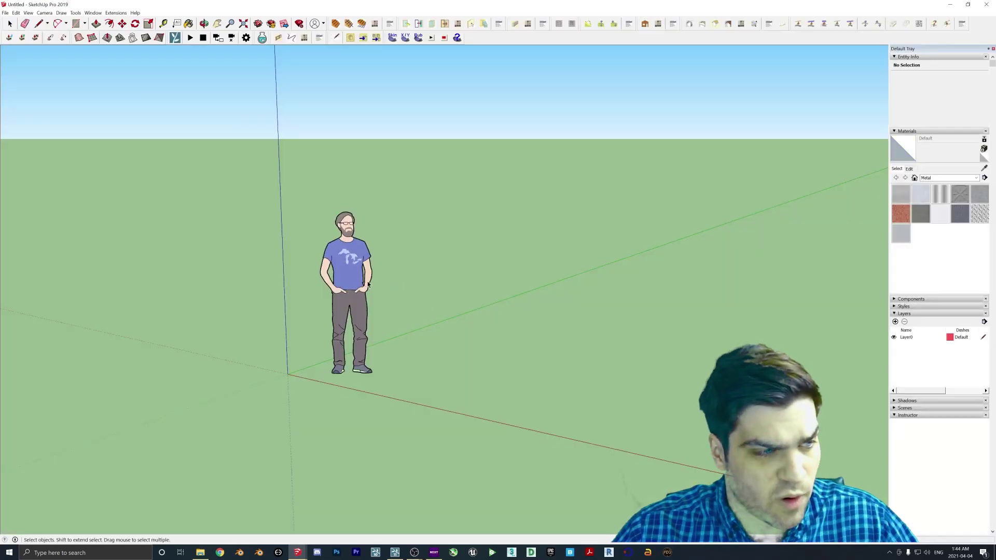
# - Delete the default human figure and draw a ground rectangle of about 91.4 square feet starting at the origin
pyautogui.press('space')
pyautogui.press('Delete')
pyautogui.moveTo(481, 312); pyautogui.dragTo(509, 284, button='middle')
pyautogui.press('r')
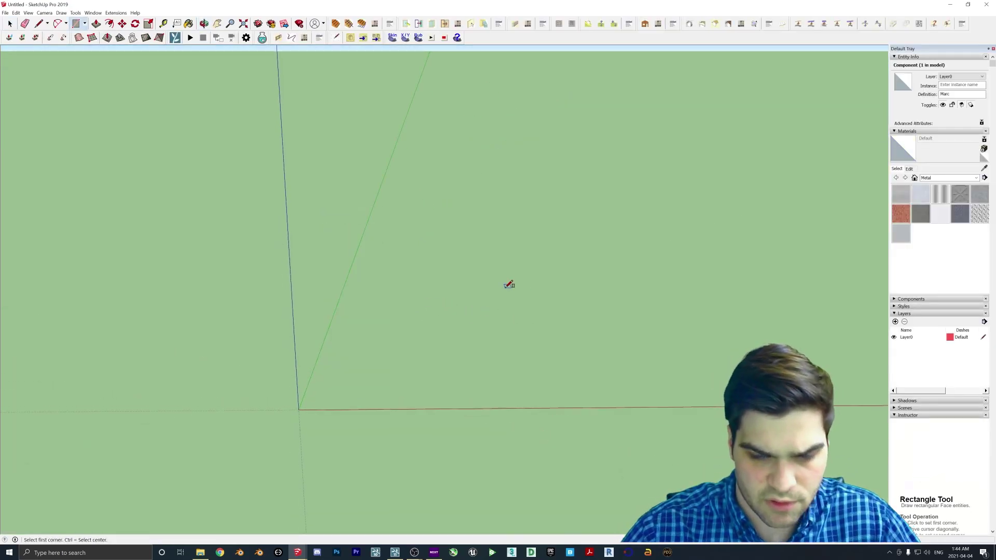
pyautogui.click(300, 410)
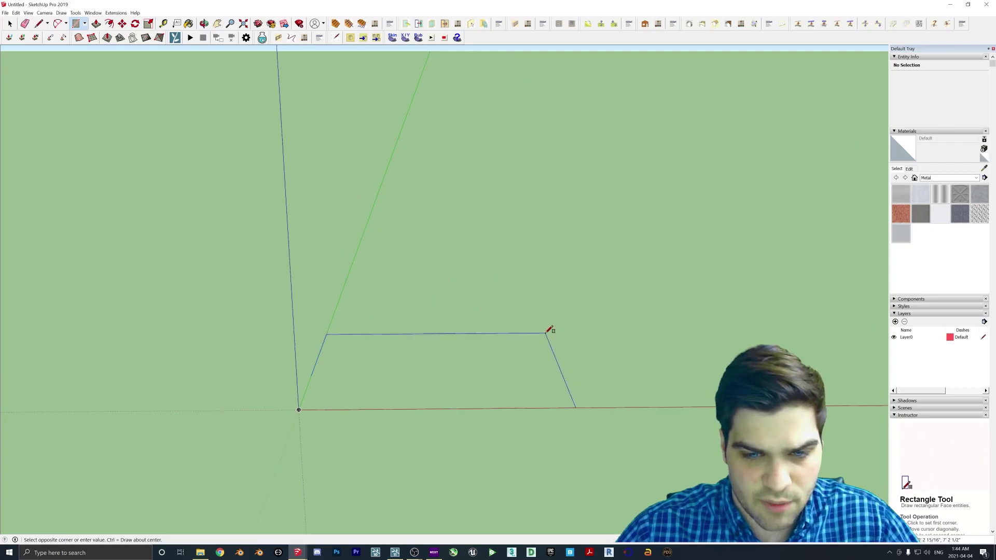
pyautogui.click(556, 318)
# - Push/Pull the rectangle upward into a thin slab
pyautogui.press('p')
pyautogui.click(436, 361)
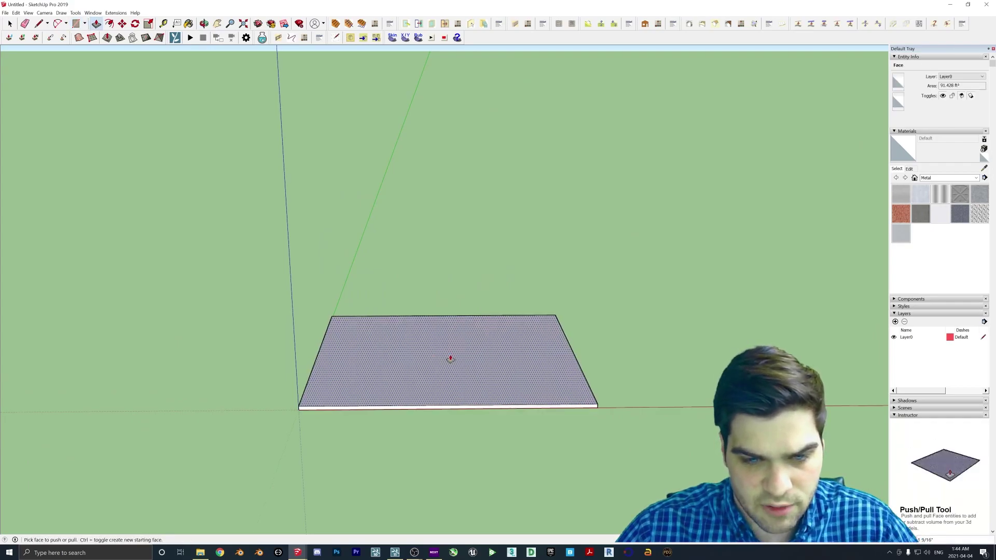
pyautogui.click(436, 358)
# - Apply the Asphalt New material from the Asphalt and Concrete collection to the whole slab
pyautogui.press('space')
pyautogui.moveTo(239, 287); pyautogui.dragTo(685, 456)
pyautogui.click(976, 178)
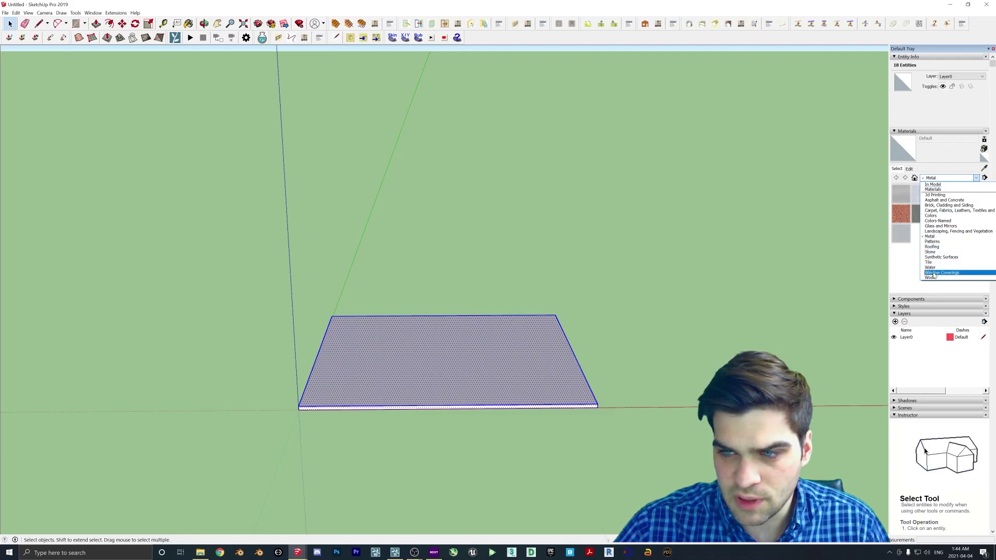
pyautogui.click(907, 198)
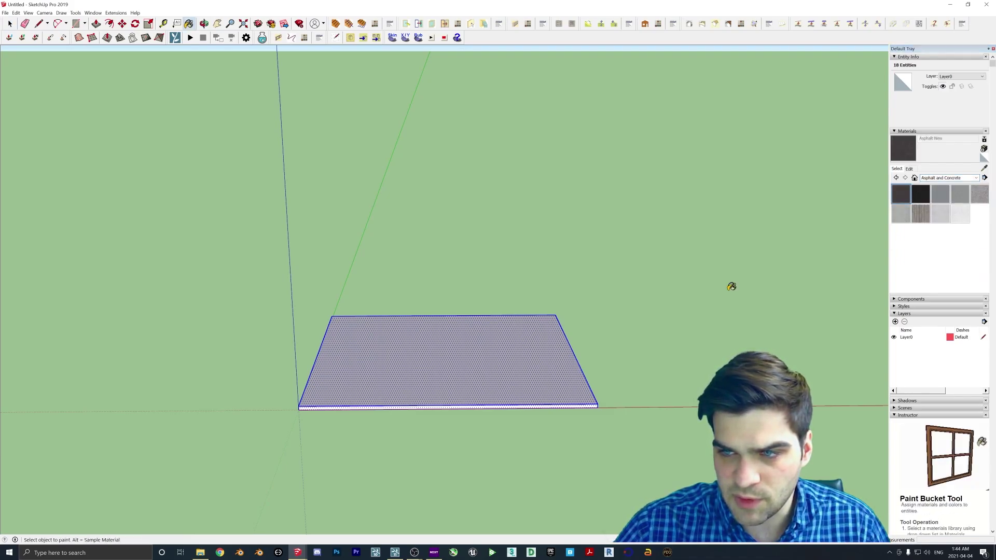
pyautogui.click(563, 318)
# - Draw a small rectangle beside the slab and Push/Pull it up into a pillar of about 7.1 cubic feet
pyautogui.moveTo(563, 318)
pyautogui.mouseDown(button='middle')
pyautogui.moveTo(367, 412)
pyautogui.moveTo(531, 356)
pyautogui.moveTo(403, 351)
pyautogui.moveTo(670, 368)
pyautogui.mouseUp(button='middle')
pyautogui.press('r')
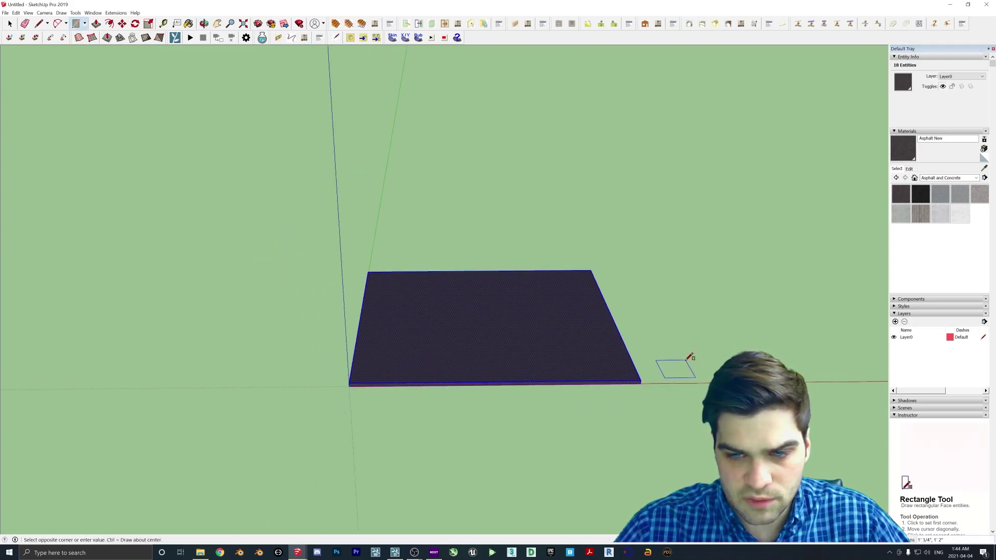
pyautogui.press('p')
pyautogui.moveTo(674, 370); pyautogui.dragTo(690, 158)
pyautogui.keyDown('shift'); pyautogui.moveTo(690, 158); pyautogui.dragTo(586, 184, button='middle'); pyautogui.keyUp('shift')
# - Group the pillar and move it by its base corner onto the slab corner at the origin
pyautogui.press('space')
pyautogui.tripleClick(594, 213)
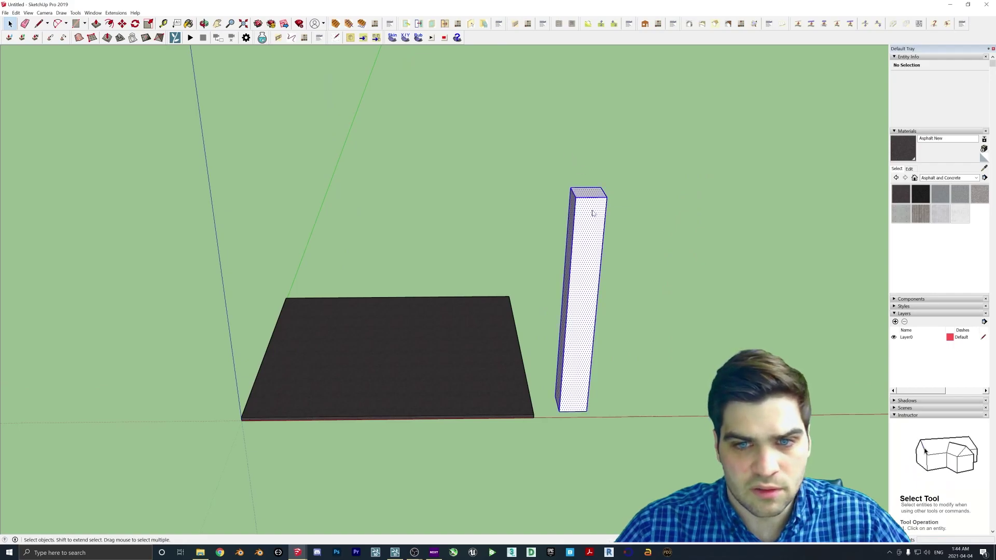
pyautogui.rightClick(594, 213)
pyautogui.click(620, 274)
pyautogui.press('m')
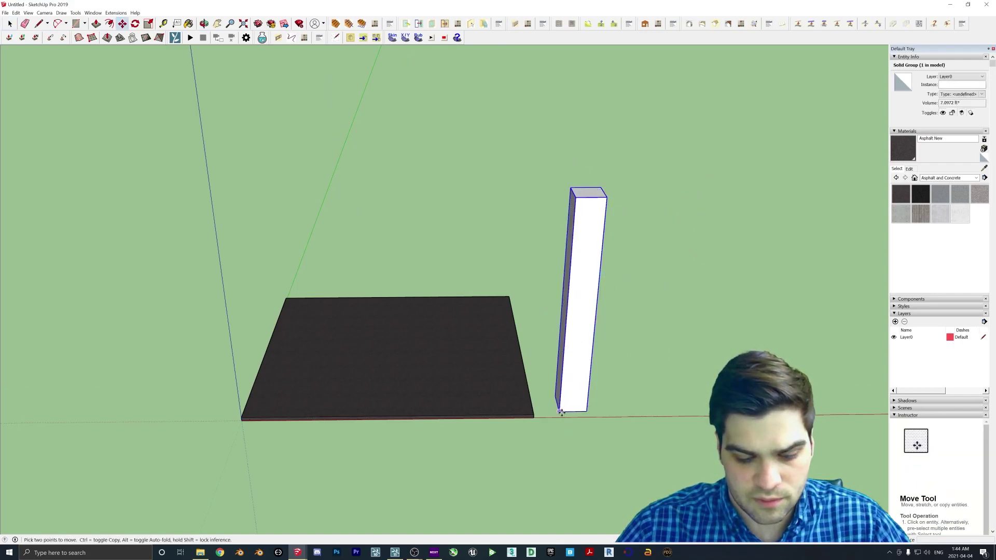
pyautogui.click(562, 414)
pyautogui.click(242, 419)
# - Paint the pillar with the Beadboard material from the Brick, Cladding and Siding collection
pyautogui.keyDown('shift'); pyautogui.moveTo(327, 372); pyautogui.dragTo(395, 362, button='middle'); pyautogui.keyUp('shift')
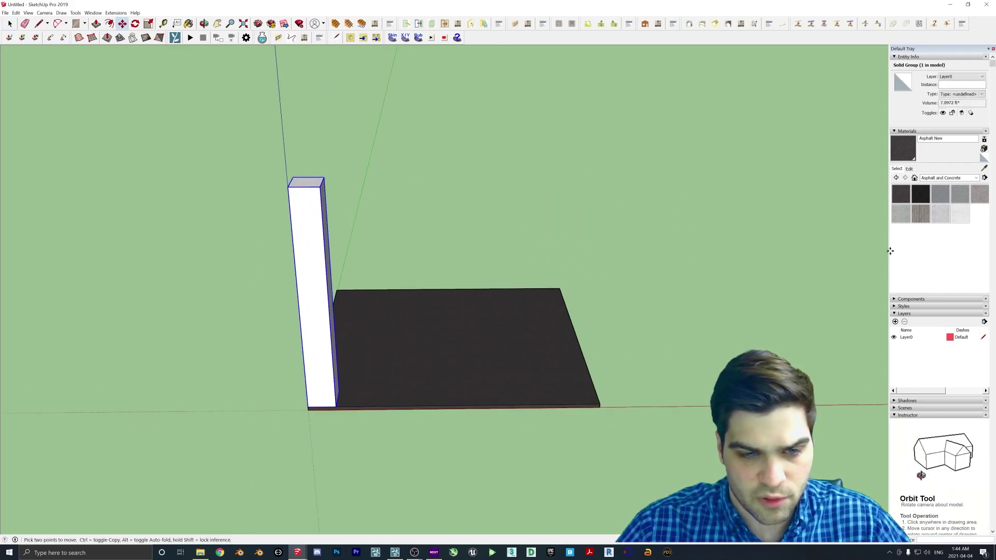
pyautogui.click(937, 178)
pyautogui.click(939, 206)
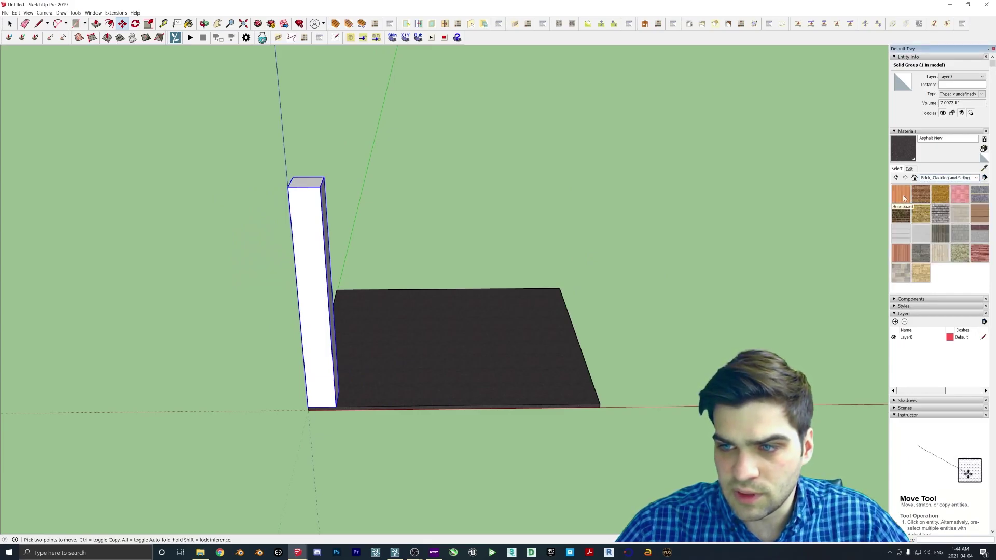
pyautogui.click(901, 194)
pyautogui.click(335, 282)
pyautogui.press('space')
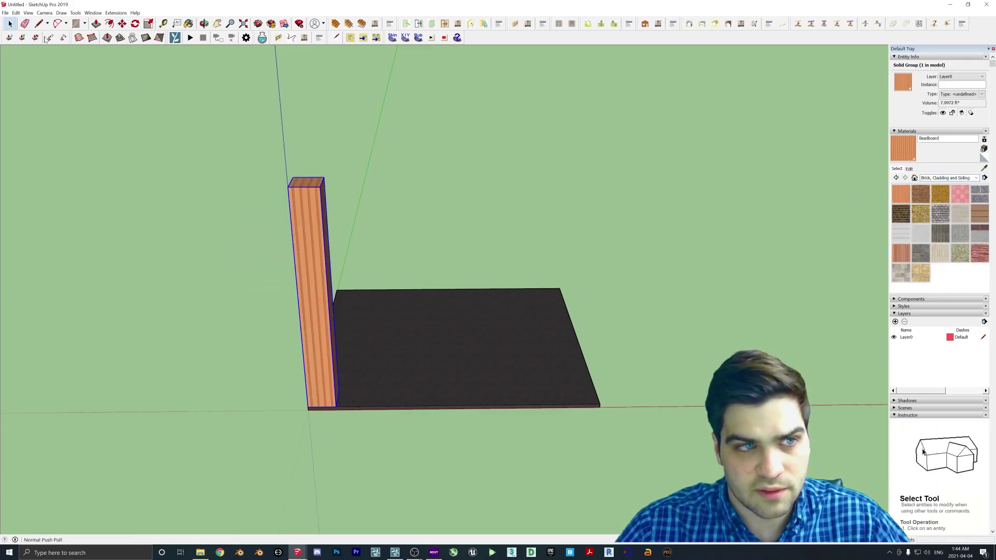
# - Copy the beadboard pillar along the red axis to the slab's opposite corner
pyautogui.press('m')
pyautogui.click(334, 410)
pyautogui.press('ctrl')
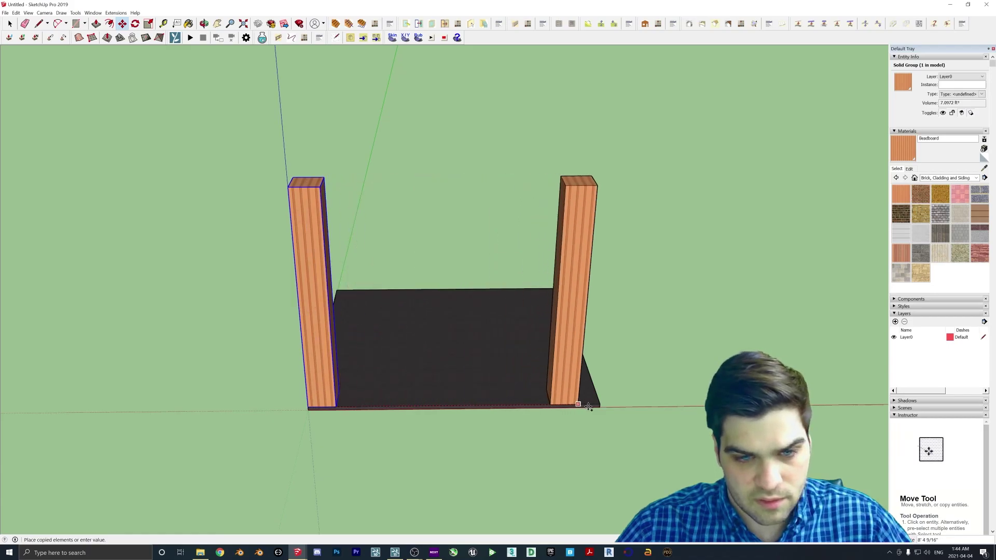
pyautogui.click(601, 407)
# - Paint the copied pillar with Carpet Berber Multi from the carpet and fabrics collection
pyautogui.click(949, 178)
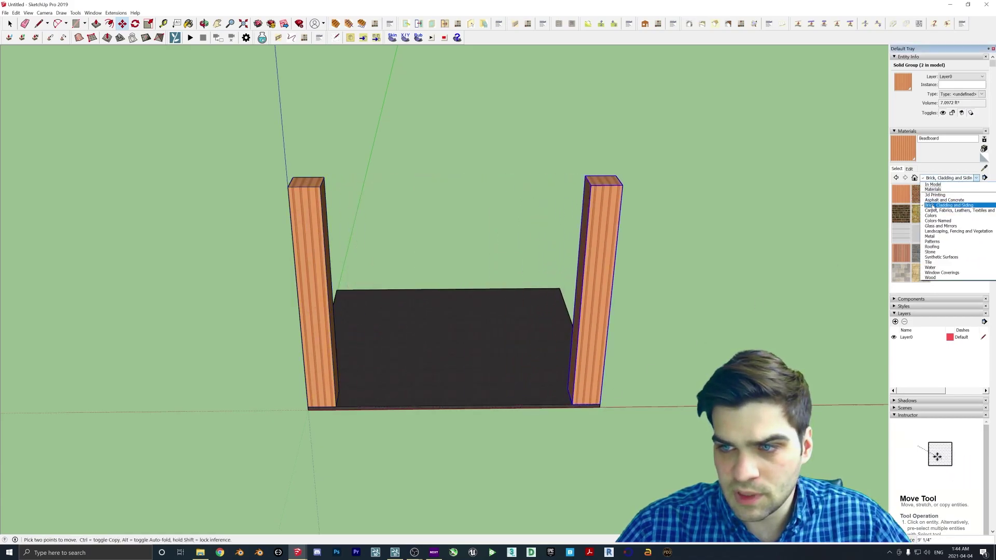
pyautogui.click(915, 207)
pyautogui.click(901, 194)
pyautogui.click(605, 265)
# - Copy the carpet pillar parallel to the green axis to the slab's third corner
pyautogui.moveTo(633, 267)
pyautogui.mouseDown(button='middle')
pyautogui.moveTo(394, 337)
pyautogui.moveTo(283, 309)
pyautogui.mouseUp(button='middle')
pyautogui.press('space')
pyautogui.moveTo(409, 329)
pyautogui.mouseDown(button='middle')
pyautogui.moveTo(349, 345)
pyautogui.moveTo(351, 358)
pyautogui.moveTo(315, 372)
pyautogui.mouseUp(button='middle')
pyautogui.press('m')
pyautogui.click(318, 372)
pyautogui.press('ctrl')
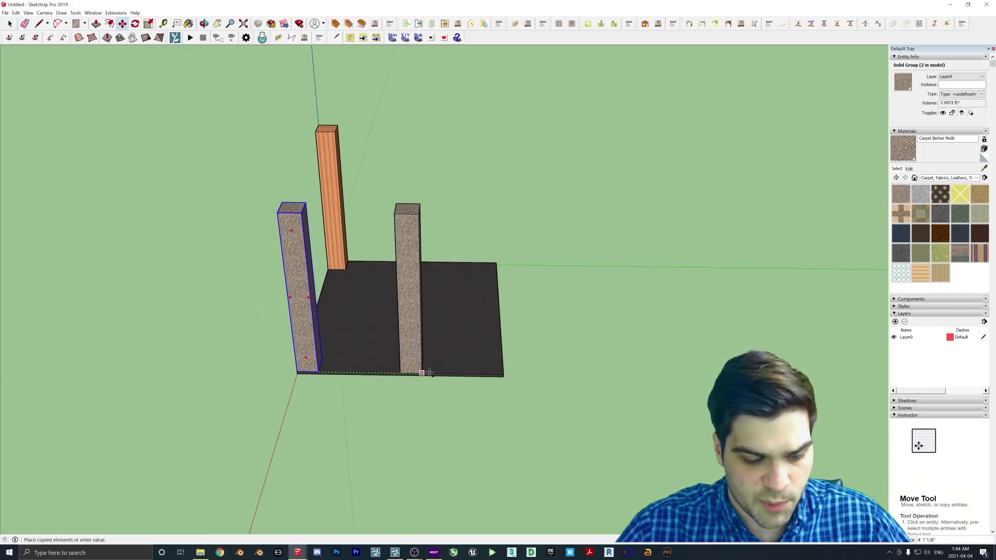
pyautogui.click(503, 375)
# - Draw rectangular walls between the two carpet pillars and between the carpet and beadboard pillars
pyautogui.moveTo(415, 225); pyautogui.dragTo(415, 259, button='middle')
pyautogui.press('space')
pyautogui.moveTo(145, 60); pyautogui.dragTo(649, 194, button='middle')
pyautogui.click(920, 178)
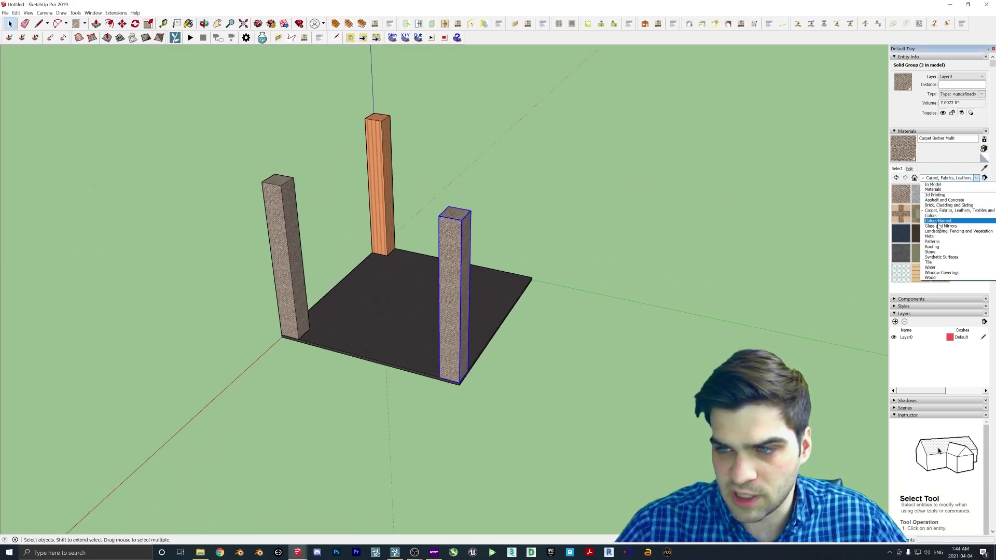
pyautogui.moveTo(482, 227); pyautogui.dragTo(416, 172, button='middle')
pyautogui.press('r')
pyautogui.click(554, 387)
pyautogui.moveTo(391, 103); pyautogui.dragTo(318, 148, button='middle')
pyautogui.click(318, 147)
pyautogui.click(486, 237)
# - Paint the wall between the two carpet pillars with Translucent Glass Gray from Glass and Mirrors
pyautogui.moveTo(487, 237); pyautogui.dragTo(597, 216, button='middle')
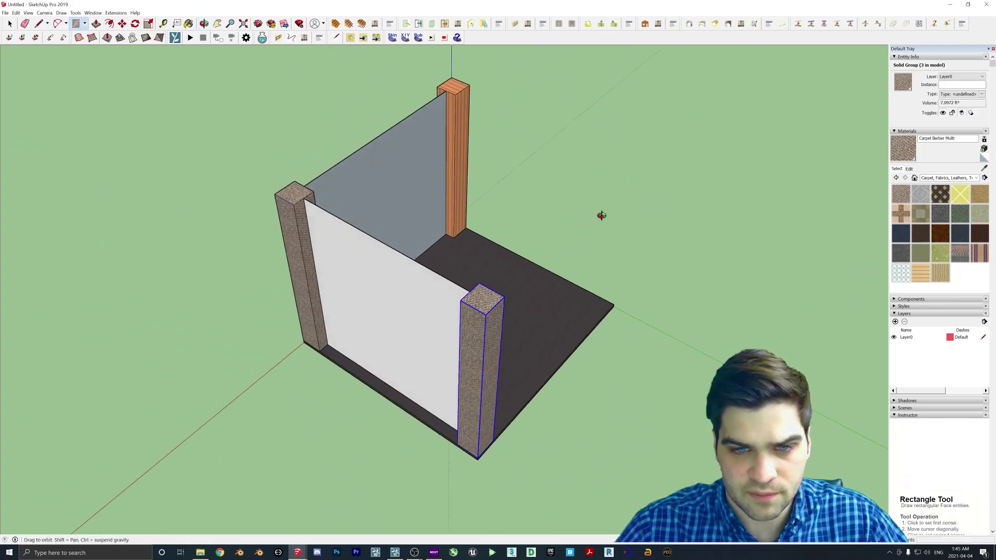
pyautogui.click(932, 179)
pyautogui.click(940, 226)
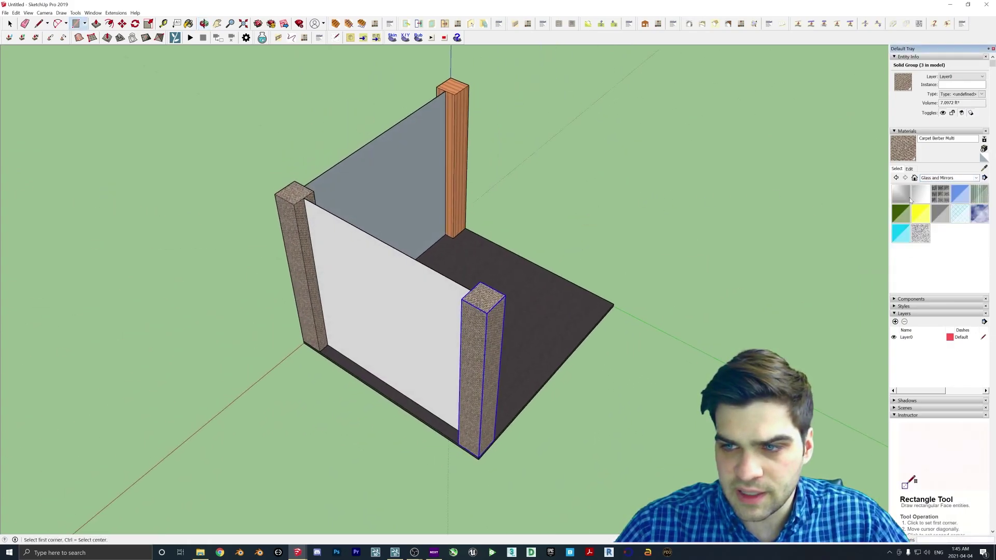
pyautogui.click(901, 194)
pyautogui.click(398, 288)
# - Paint the wall beside the beadboard pillar with Asphalt Stamped Brick from the Landscaping, Fencing and Vegetation collection
pyautogui.moveTo(398, 288)
pyautogui.mouseDown(button='middle')
pyautogui.moveTo(591, 149)
pyautogui.moveTo(685, 213)
pyautogui.moveTo(534, 341)
pyautogui.moveTo(377, 314)
pyautogui.moveTo(493, 211)
pyautogui.moveTo(584, 209)
pyautogui.mouseUp(button='middle')
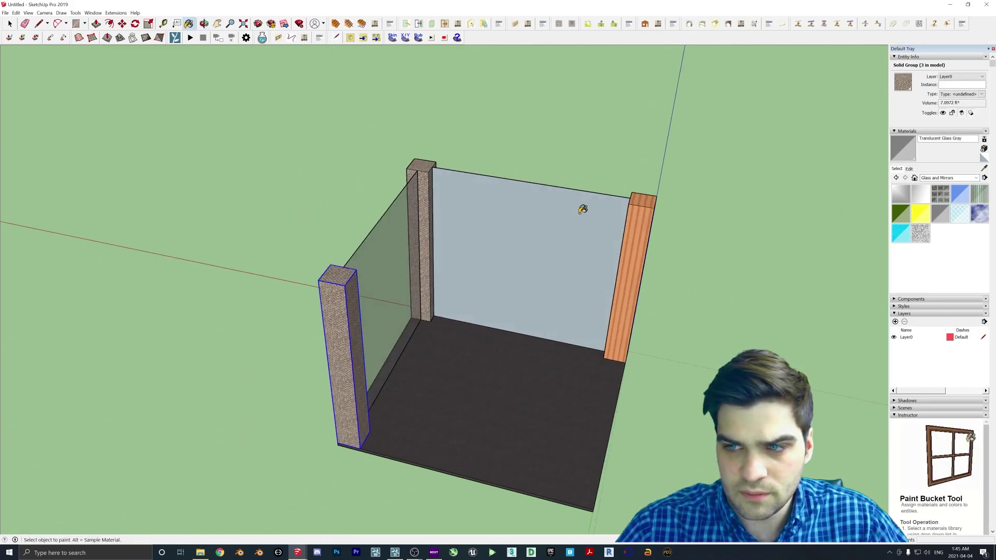
pyautogui.click(957, 179)
pyautogui.click(955, 231)
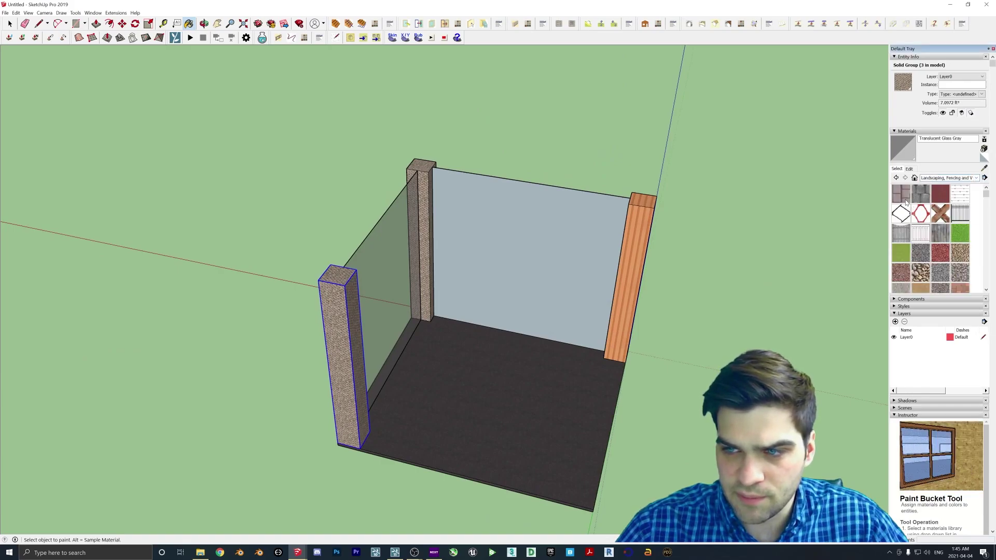
pyautogui.click(901, 194)
pyautogui.click(562, 248)
# - Paint the third corner's pillar with Aluminum from the Metal collection
pyautogui.moveTo(562, 248)
pyautogui.mouseDown(button='middle')
pyautogui.moveTo(471, 247)
pyautogui.moveTo(674, 269)
pyautogui.mouseUp(button='middle')
pyautogui.click(940, 179)
pyautogui.click(950, 233)
pyautogui.click(901, 193)
pyautogui.click(489, 292)
# - Copy the aluminum pillar to the slab's remaining empty corner
pyautogui.moveTo(489, 292)
pyautogui.mouseDown(button='middle')
pyautogui.moveTo(475, 296)
pyautogui.moveTo(487, 403)
pyautogui.mouseUp(button='middle')
pyautogui.press('m')
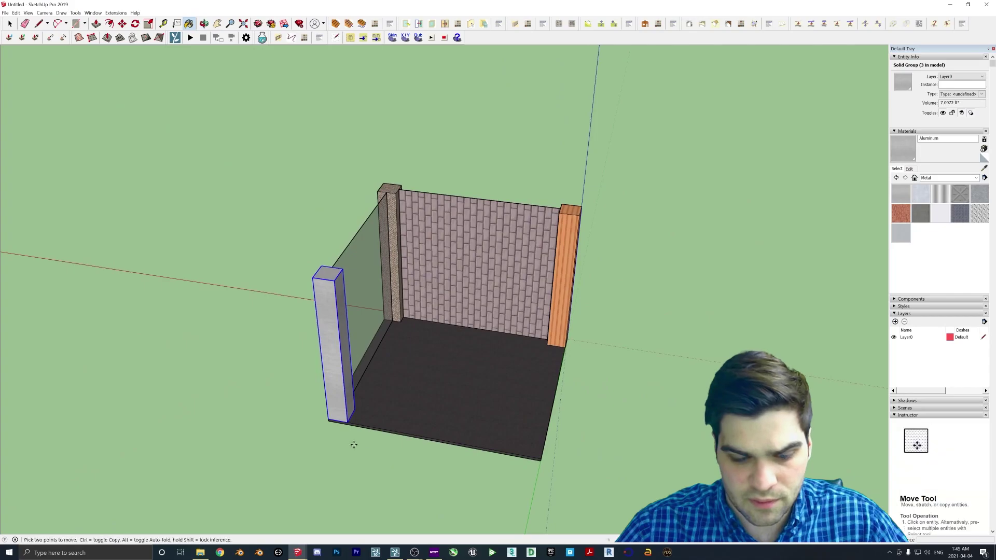
pyautogui.press('ctrl')
pyautogui.click(348, 423)
pyautogui.click(541, 458)
# - Paint the fourth pillar with the red Roofing Metal Standing Seam material from the Roofing collection
pyautogui.click(949, 178)
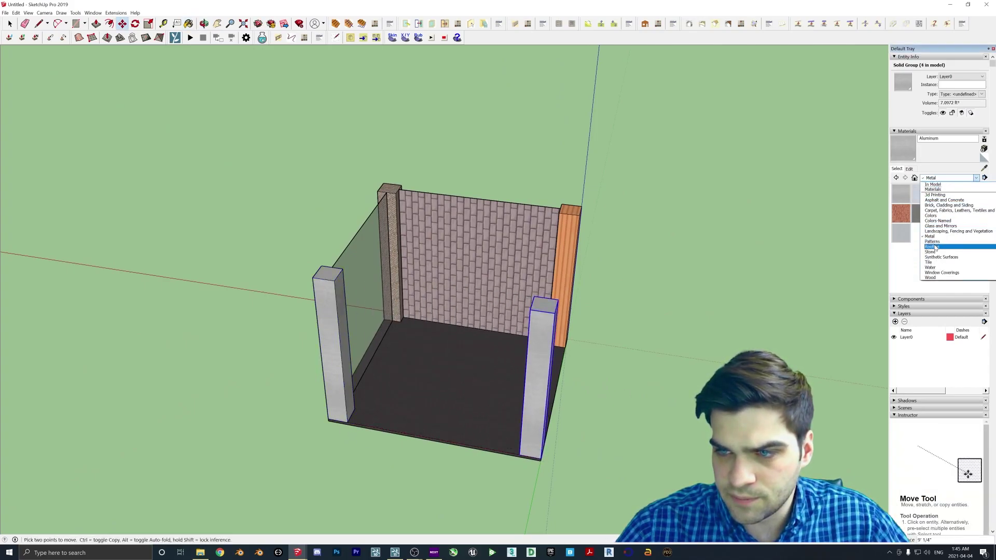
pyautogui.click(923, 219)
pyautogui.click(902, 193)
pyautogui.click(543, 338)
# - Draw rectangular walls from the red pillar to the aluminum pillar and to the beadboard pillar
pyautogui.moveTo(596, 300)
pyautogui.mouseDown(button='middle')
pyautogui.moveTo(411, 329)
pyautogui.moveTo(367, 311)
pyautogui.moveTo(686, 292)
pyautogui.moveTo(622, 311)
pyautogui.mouseUp(button='middle')
pyautogui.press('r')
pyautogui.click(421, 322)
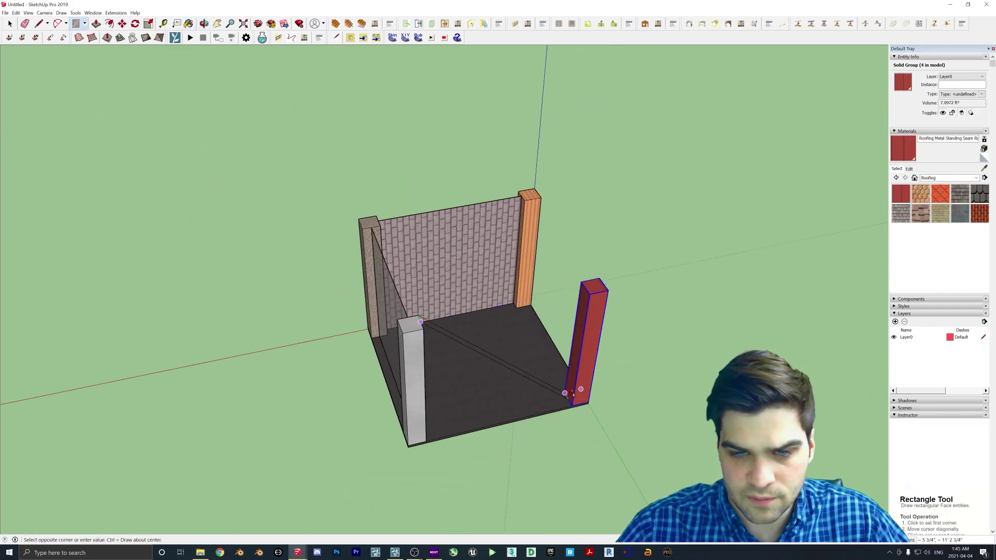
pyautogui.click(569, 399)
pyautogui.moveTo(569, 399); pyautogui.dragTo(320, 322, button='middle')
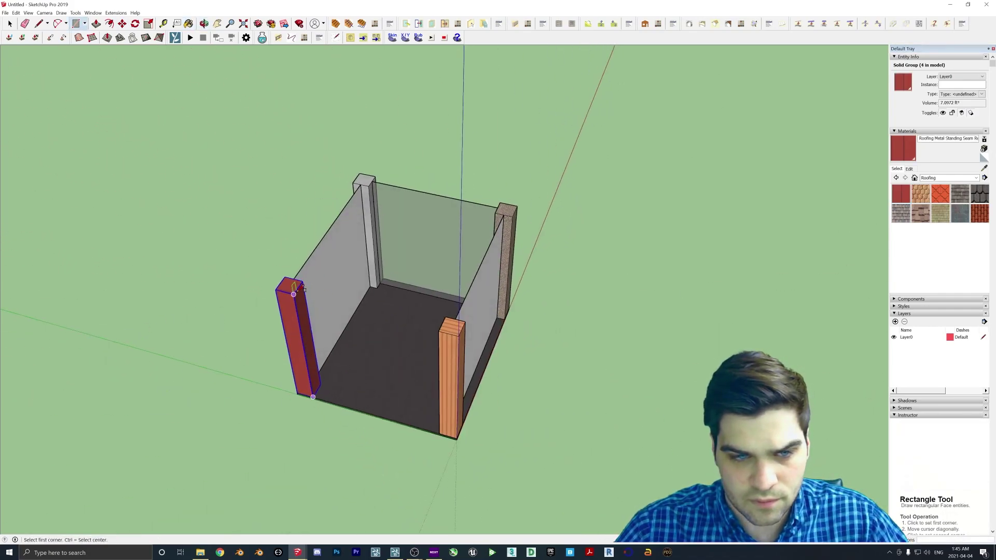
pyautogui.moveTo(306, 287); pyautogui.dragTo(583, 338, button='middle')
pyautogui.click(573, 251)
# - Sample the Asphalt Stamped Brick material from the brick wall
pyautogui.moveTo(573, 251)
pyautogui.mouseDown(button='middle')
pyautogui.moveTo(462, 311)
pyautogui.moveTo(622, 291)
pyautogui.moveTo(656, 271)
pyautogui.moveTo(544, 279)
pyautogui.moveTo(300, 329)
pyautogui.moveTo(511, 307)
pyautogui.moveTo(375, 526)
pyautogui.mouseUp(button='middle')
pyautogui.click(984, 169)
pyautogui.click(543, 278)
pyautogui.click(538, 279)
# - Switch to the material set model, check the materials in its nine-tile grid, and return to the new model
pyautogui.click(260, 523)
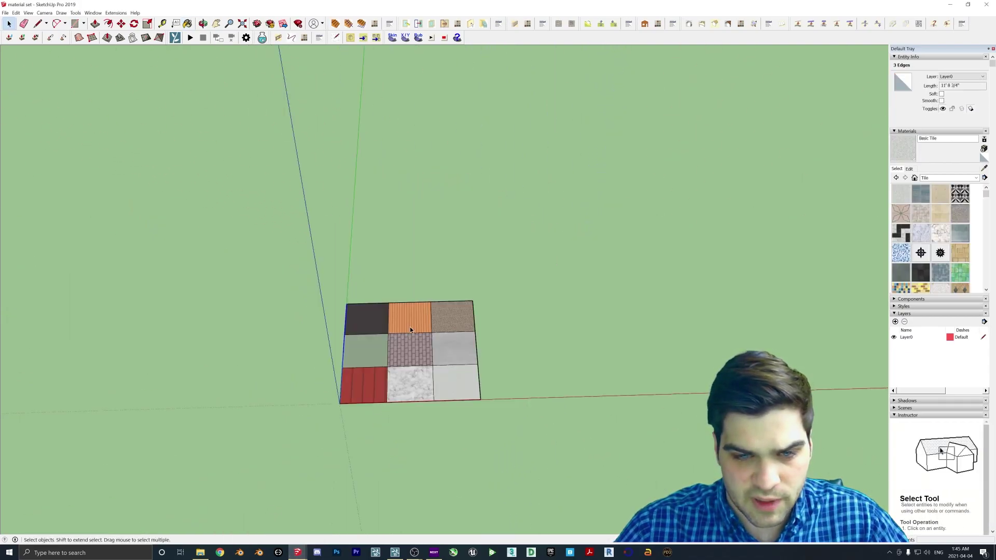
pyautogui.scroll(2, 415, 332)
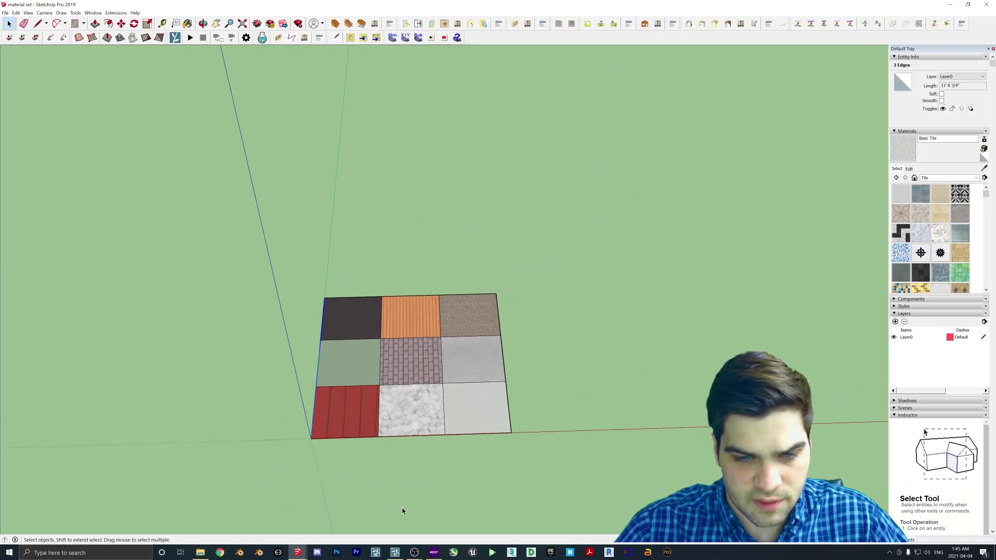
pyautogui.moveTo(297, 553)
pyautogui.click(332, 519)
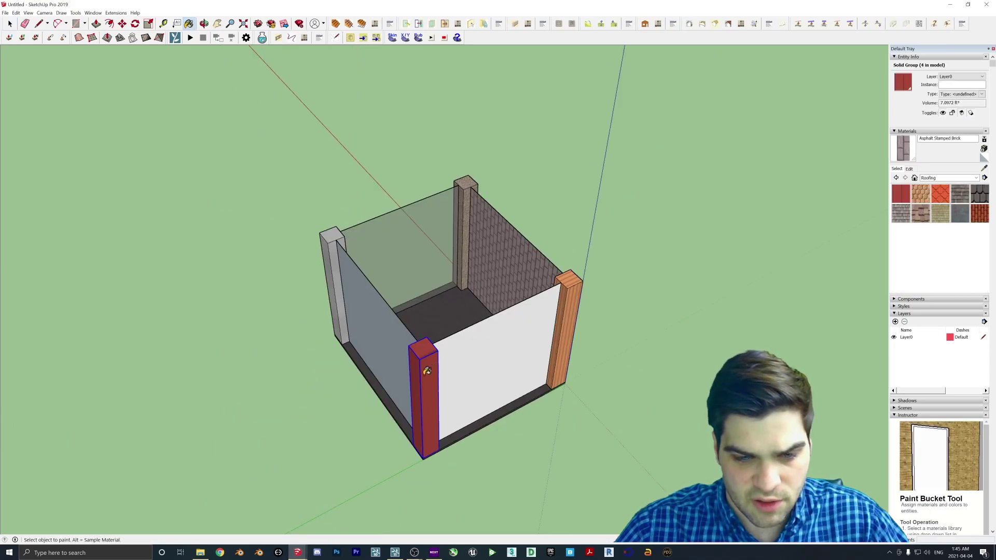
# - Paint the wall between the red and beadboard pillars with Carrera Marble from the Stone collection
pyautogui.click(959, 178)
pyautogui.click(937, 255)
pyautogui.moveTo(583, 363)
pyautogui.mouseDown(button='middle')
pyautogui.moveTo(573, 357)
pyautogui.moveTo(412, 396)
pyautogui.moveTo(249, 289)
pyautogui.mouseUp(button='middle')
pyautogui.click(411, 396)
# - Compare the materials on the new walled model with the tiles of the material set grid
pyautogui.moveTo(322, 262)
pyautogui.mouseDown(button='middle')
pyautogui.moveTo(407, 305)
pyautogui.moveTo(363, 363)
pyautogui.moveTo(322, 467)
pyautogui.mouseUp(button='middle')
pyautogui.moveTo(297, 552)
pyautogui.click(334, 515)
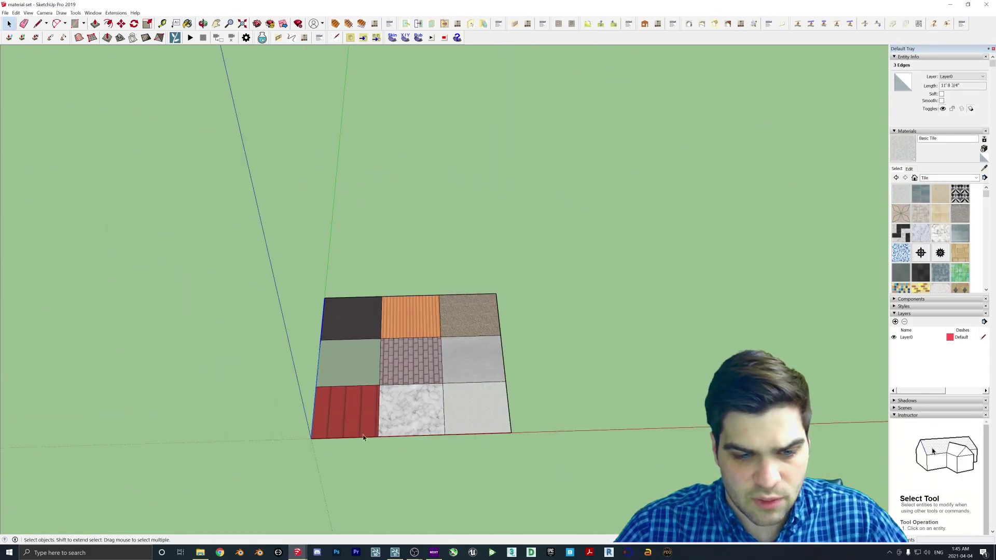
pyautogui.scroll(2, 384, 406)
pyautogui.click(363, 410)
pyautogui.scroll(-2, 389, 394)
pyautogui.moveTo(299, 552)
pyautogui.click(365, 525)
pyautogui.scroll(3, 469, 370)
pyautogui.moveTo(297, 553)
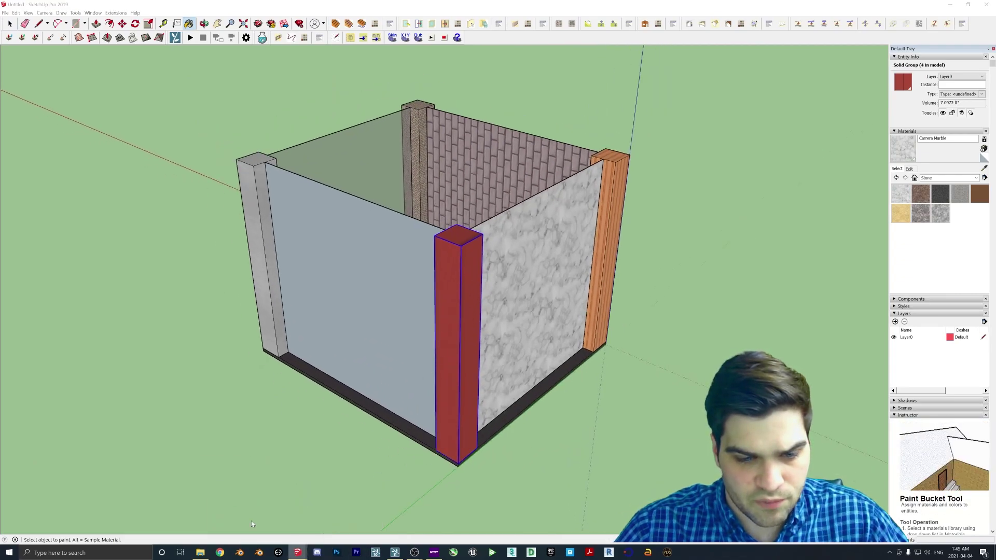
pyautogui.click(251, 527)
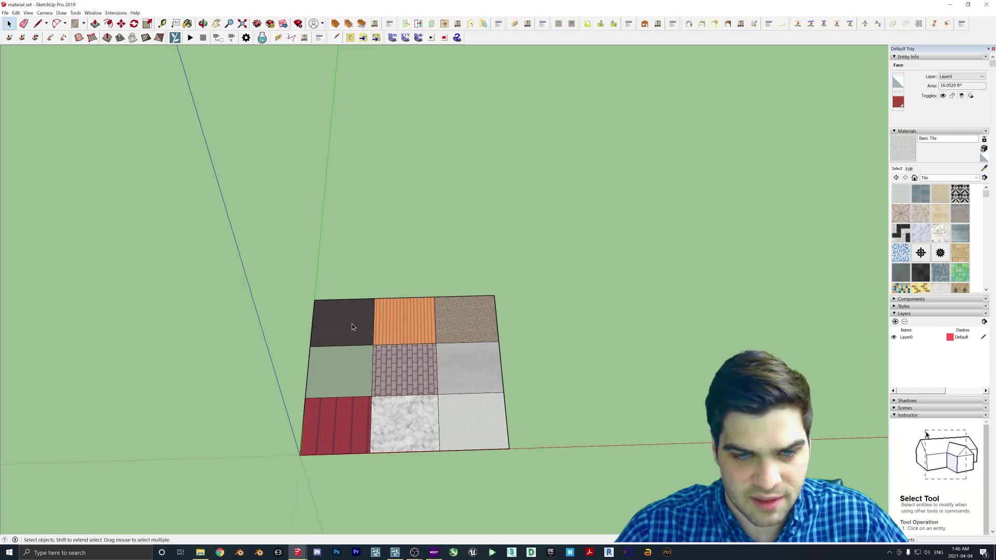
pyautogui.moveTo(291, 550)
pyautogui.click(327, 524)
# - Erase the unpainted wall between the aluminum and red pillars
pyautogui.moveTo(485, 298)
pyautogui.mouseDown(button='middle')
pyautogui.moveTo(380, 410)
pyautogui.moveTo(634, 312)
pyautogui.moveTo(518, 338)
pyautogui.mouseUp(button='middle')
pyautogui.press('b')
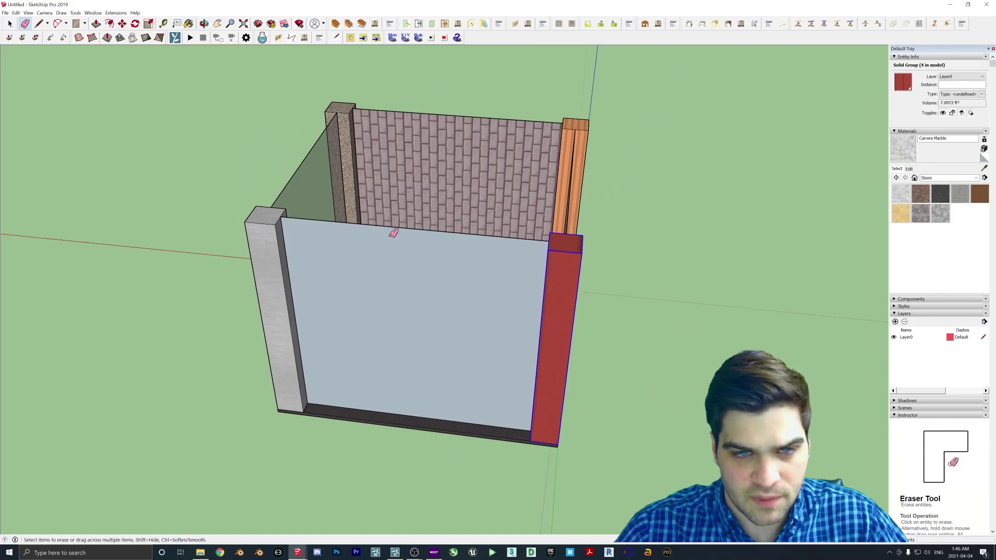
pyautogui.press('e')
pyautogui.click(394, 229)
# - Save the new model to the Desktop as sketchupmaterials
pyautogui.scroll(-3, 384, 396)
pyautogui.moveTo(384, 396)
pyautogui.mouseDown(button='middle')
pyautogui.moveTo(342, 358)
pyautogui.moveTo(643, 316)
pyautogui.moveTo(438, 313)
pyautogui.moveTo(306, 294)
pyautogui.moveTo(218, 345)
pyautogui.moveTo(158, 265)
pyautogui.moveTo(631, 310)
pyautogui.moveTo(517, 324)
pyautogui.mouseUp(button='middle')
pyautogui.scroll(3, 325, 335)
pyautogui.click(7, 13)
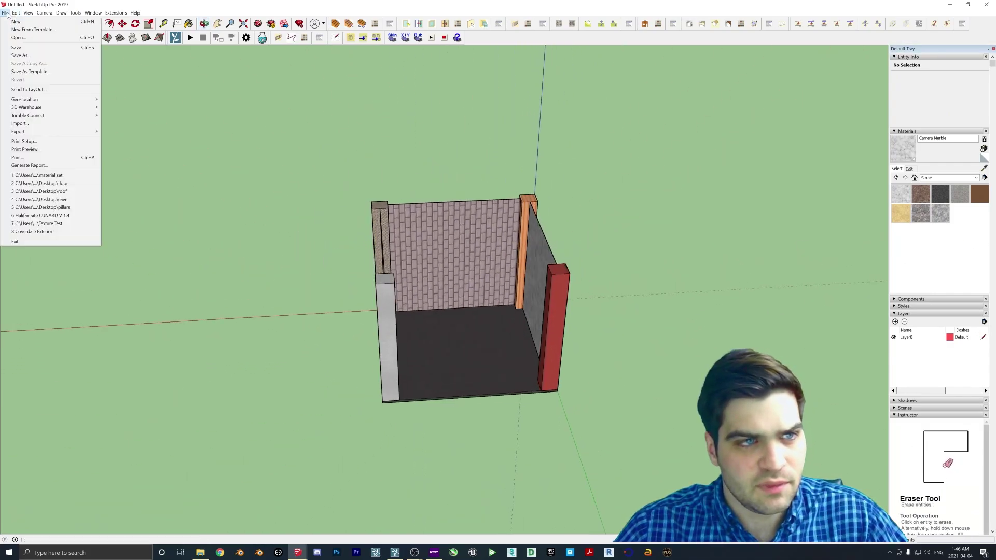
pyautogui.click(24, 57)
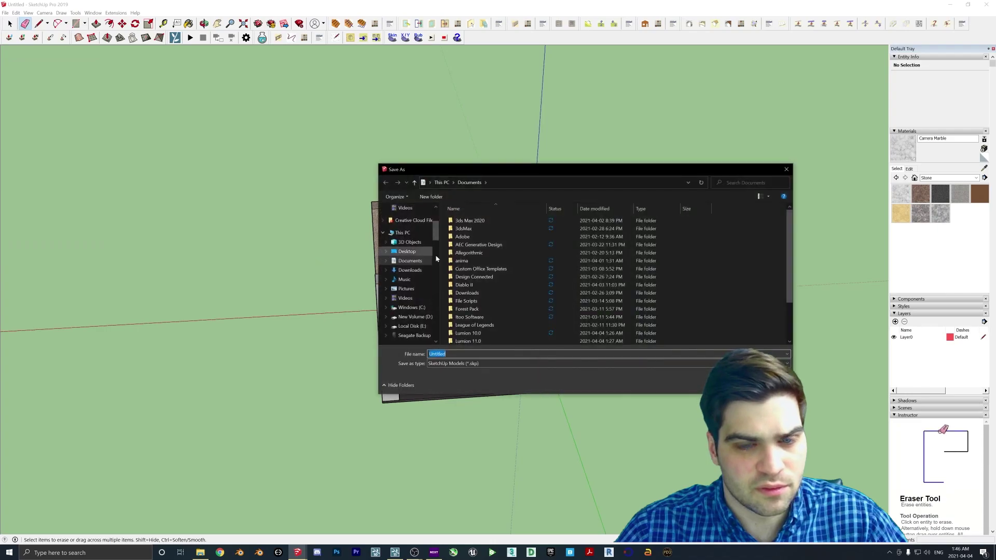
pyautogui.click(408, 251)
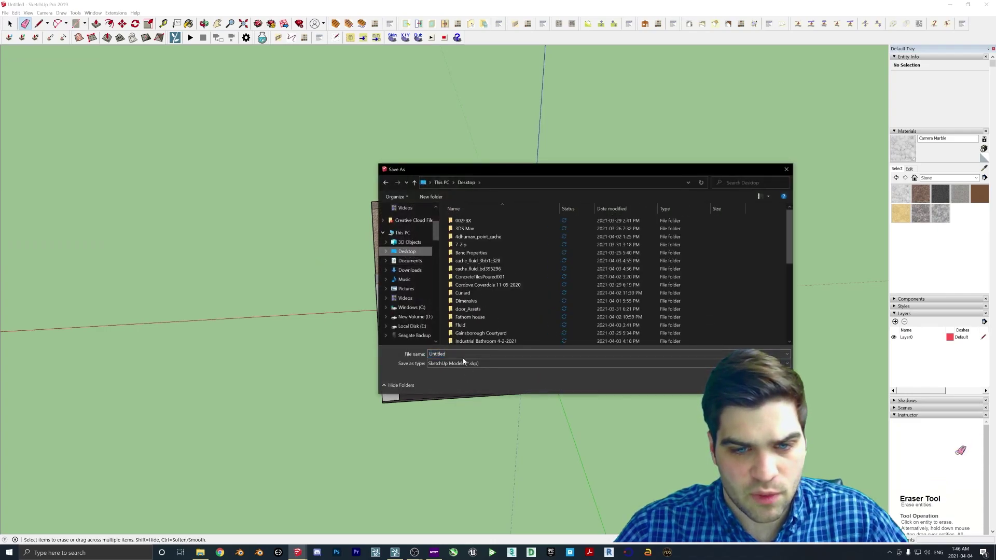
pyautogui.write('mater')
pyautogui.press('BackSpace')
pyautogui.press('BackSpace')
pyautogui.press('BackSpace')
pyautogui.write('sketchupmateria')
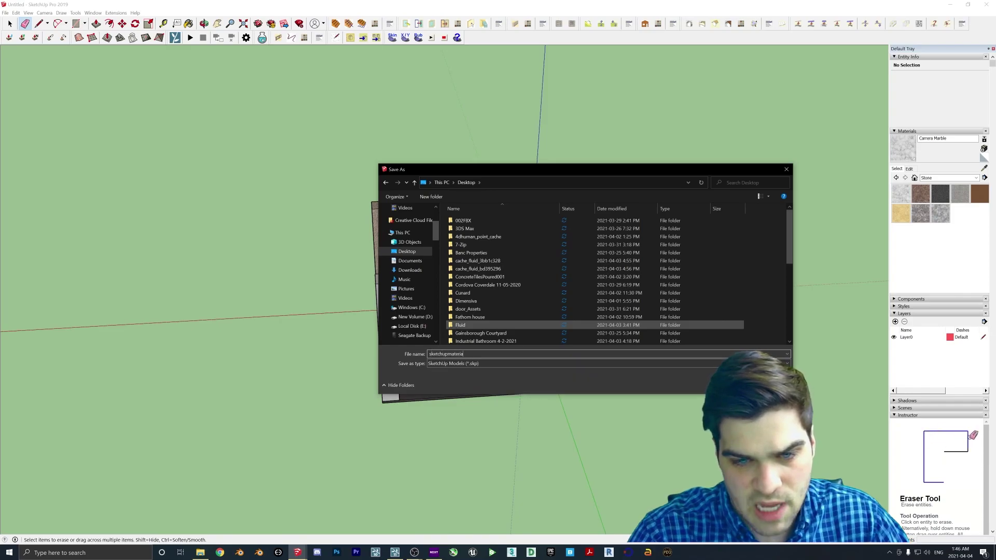
pyautogui.press('Return')
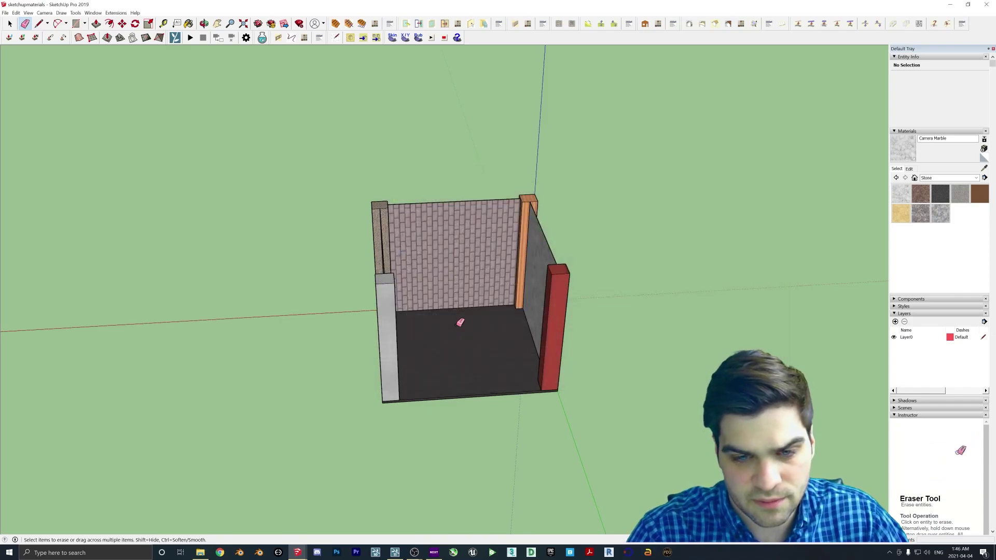
# - Switch to Lumion to view the textured material grid, and compare it with both SketchUp models
pyautogui.click(395, 552)
pyautogui.press('s')
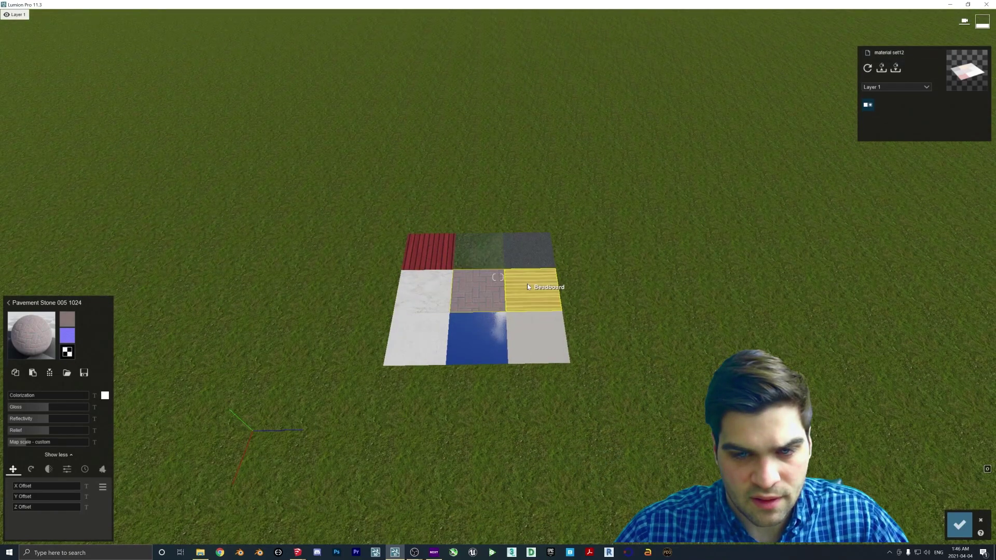
pyautogui.click(295, 554)
pyautogui.click(348, 499)
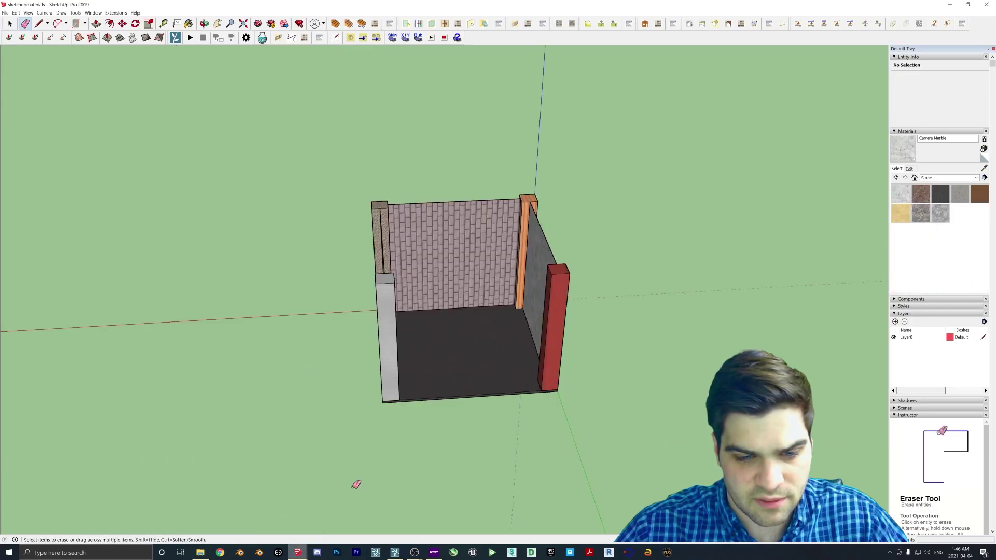
pyautogui.moveTo(519, 234)
pyautogui.mouseDown(button='middle')
pyautogui.moveTo(382, 423)
pyautogui.moveTo(462, 353)
pyautogui.mouseUp(button='middle')
pyautogui.moveTo(298, 552)
pyautogui.click(249, 519)
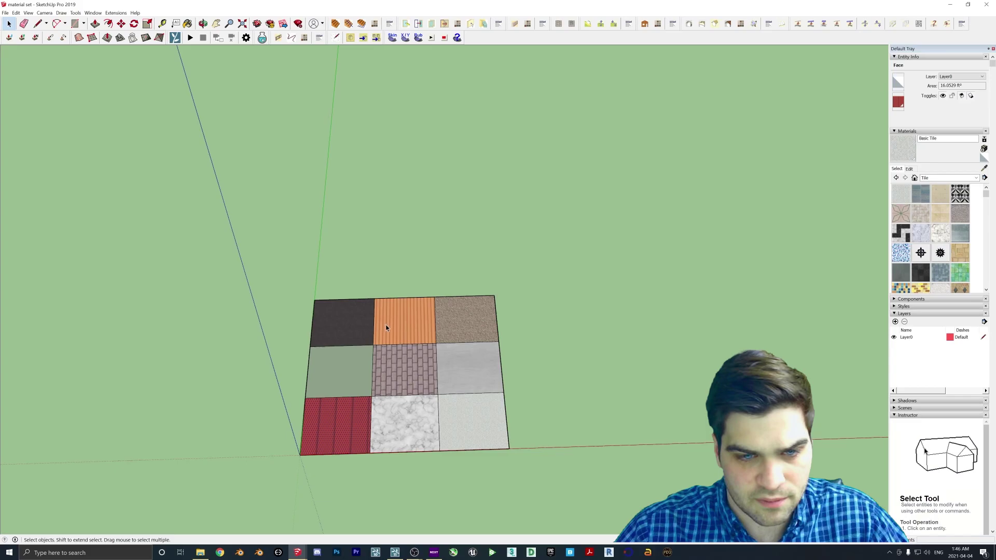
# - Compare the walled model with the material set grid to find which grid material is missing from the new model
pyautogui.moveTo(298, 553)
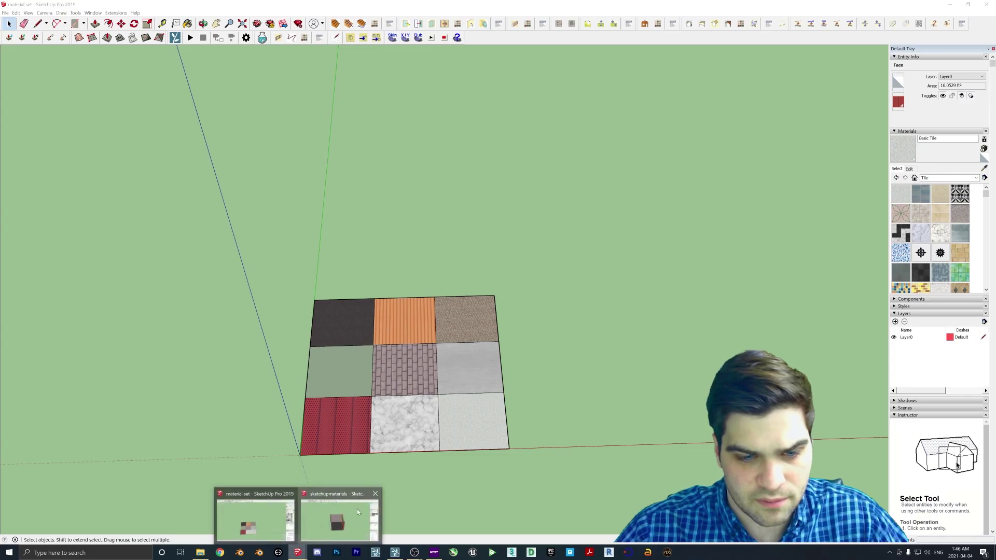
pyautogui.click(352, 510)
pyautogui.moveTo(474, 333)
pyautogui.mouseDown(button='middle')
pyautogui.moveTo(500, 223)
pyautogui.moveTo(543, 239)
pyautogui.mouseUp(button='middle')
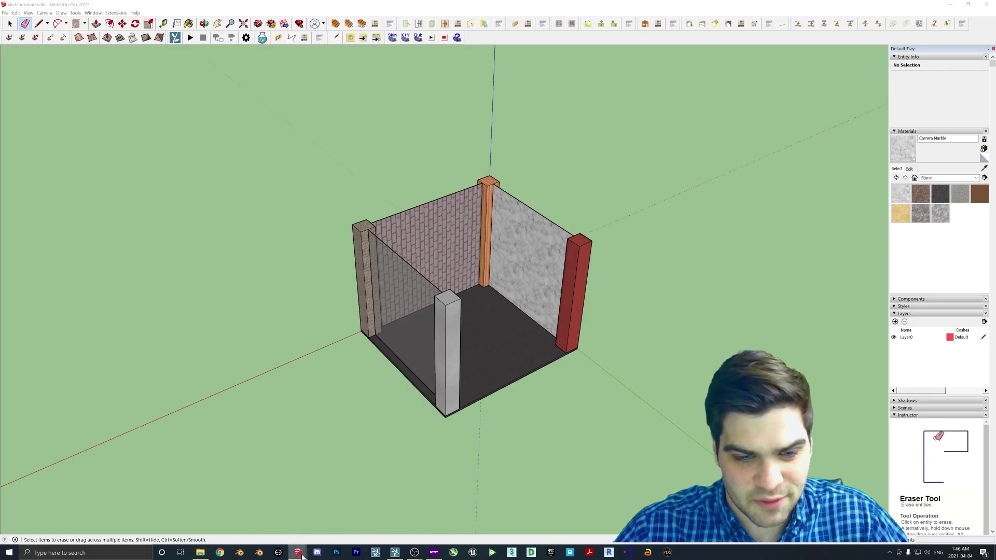
pyautogui.moveTo(297, 552)
pyautogui.click(249, 519)
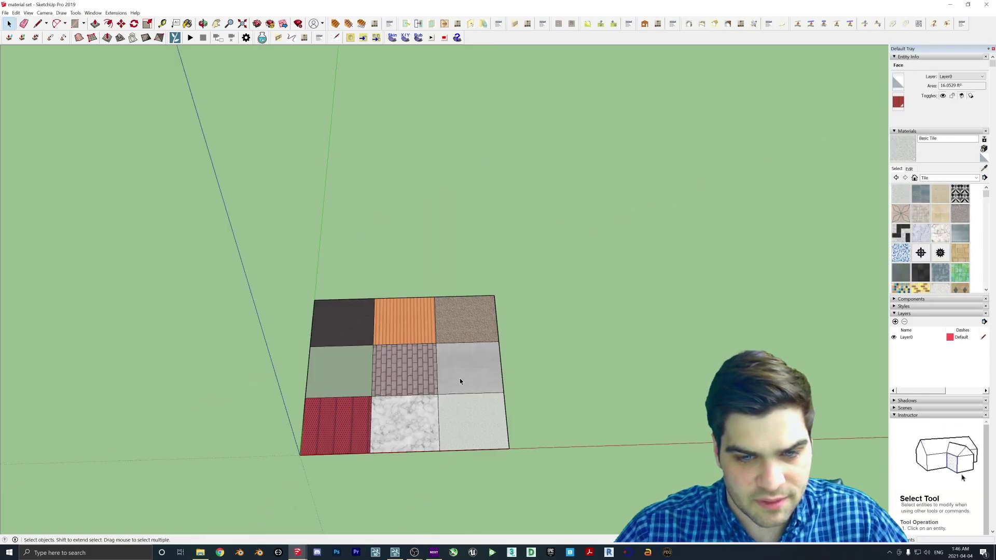
pyautogui.click(462, 421)
# - In the sketchupmaterials model, draw a rectangular wall between the aluminum pillar and the red pillar
pyautogui.moveTo(297, 552)
pyautogui.click(337, 514)
pyautogui.press('r')
pyautogui.click(471, 295)
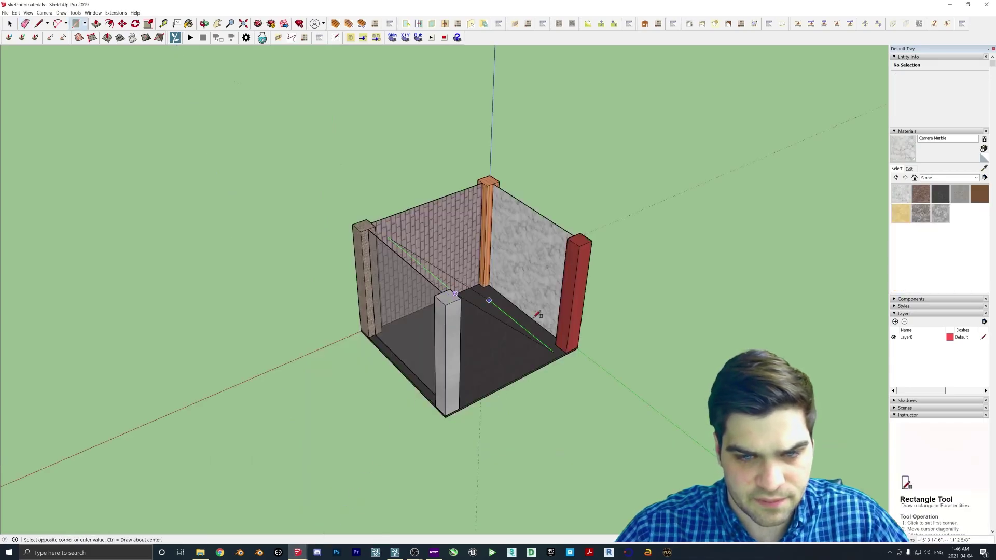
pyautogui.click(561, 344)
# - Paint the new wall with Basic Tile from the Tile materials and save the model
pyautogui.click(945, 178)
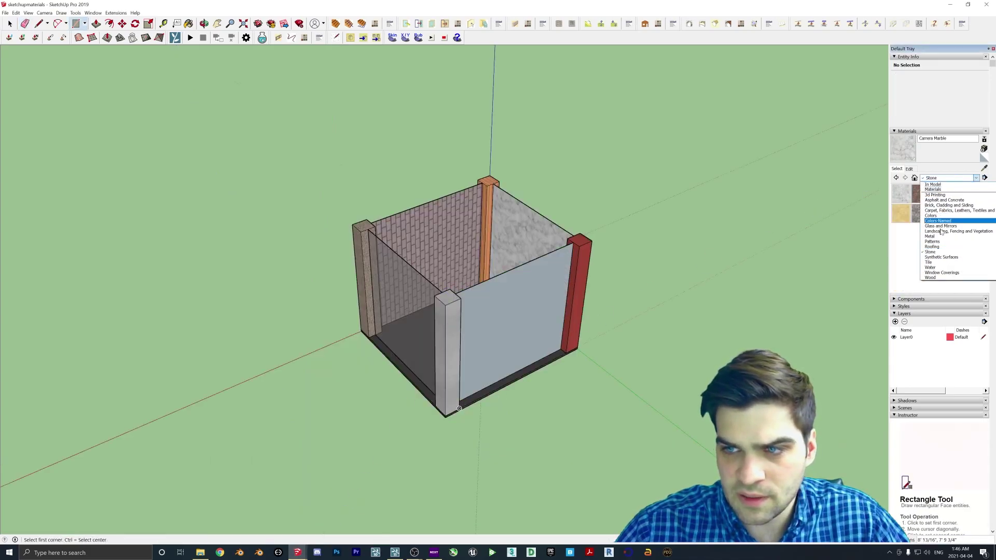
pyautogui.click(949, 262)
pyautogui.click(510, 307)
pyautogui.moveTo(511, 306); pyautogui.dragTo(779, 304, button='middle')
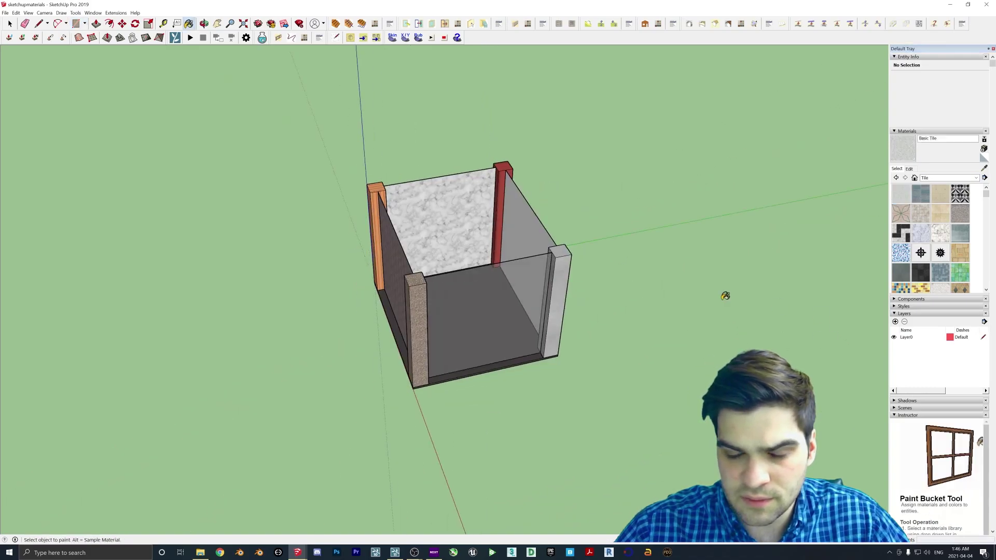
pyautogui.press('space')
pyautogui.click(5, 12)
pyautogui.click(22, 48)
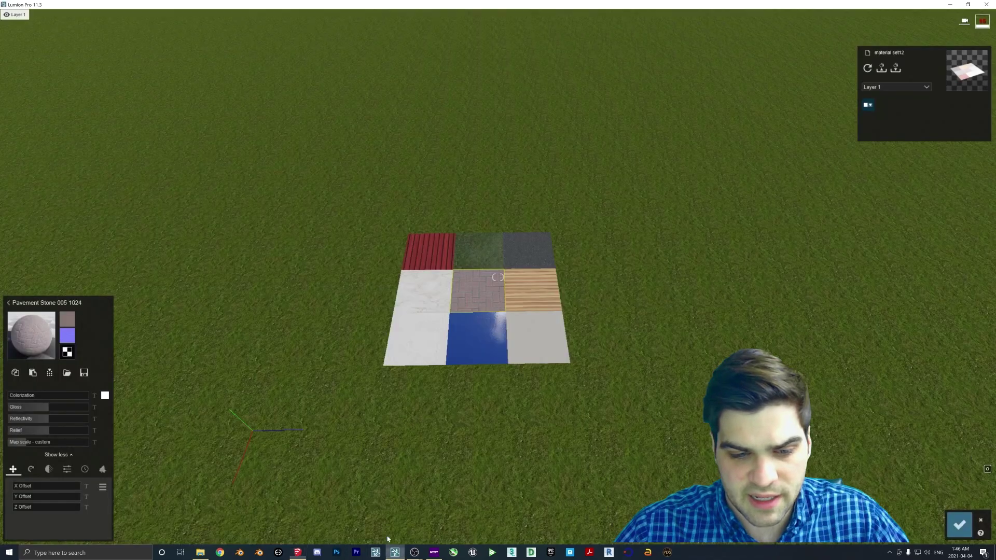
# - Switch to Lumion, save the material changes and delete the material grid from the scene
pyautogui.scroll(-3, 526, 317)
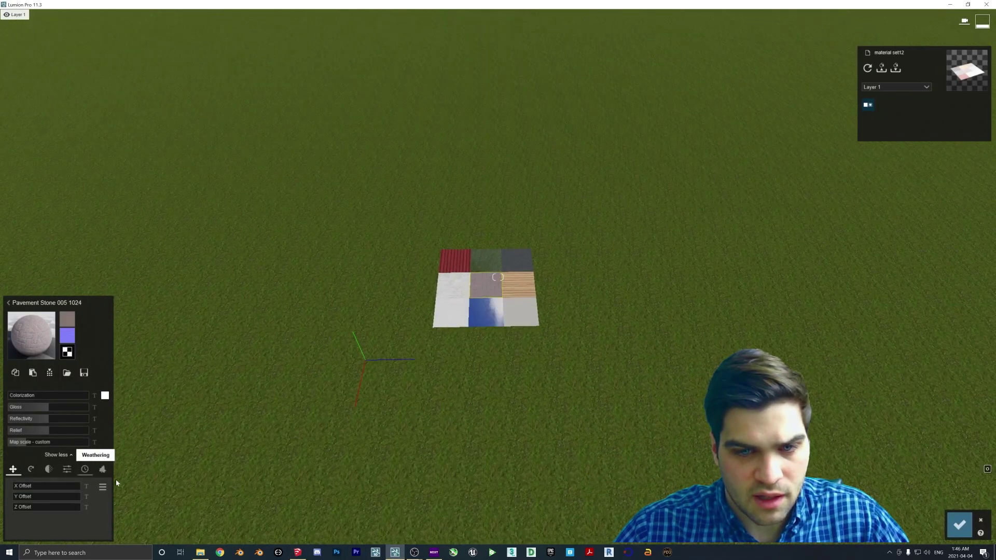
pyautogui.click(959, 525)
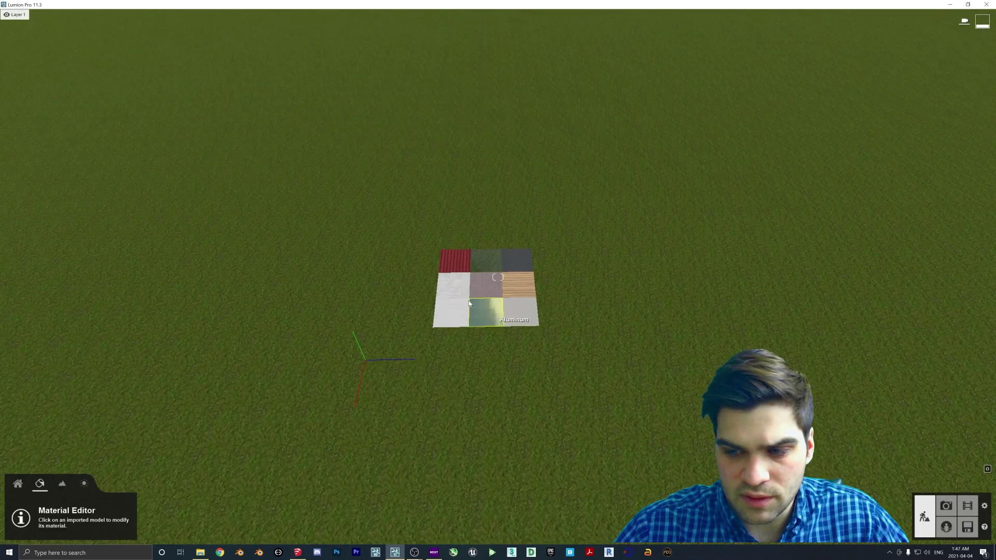
pyautogui.click(18, 483)
pyautogui.click(250, 506)
pyautogui.click(443, 252)
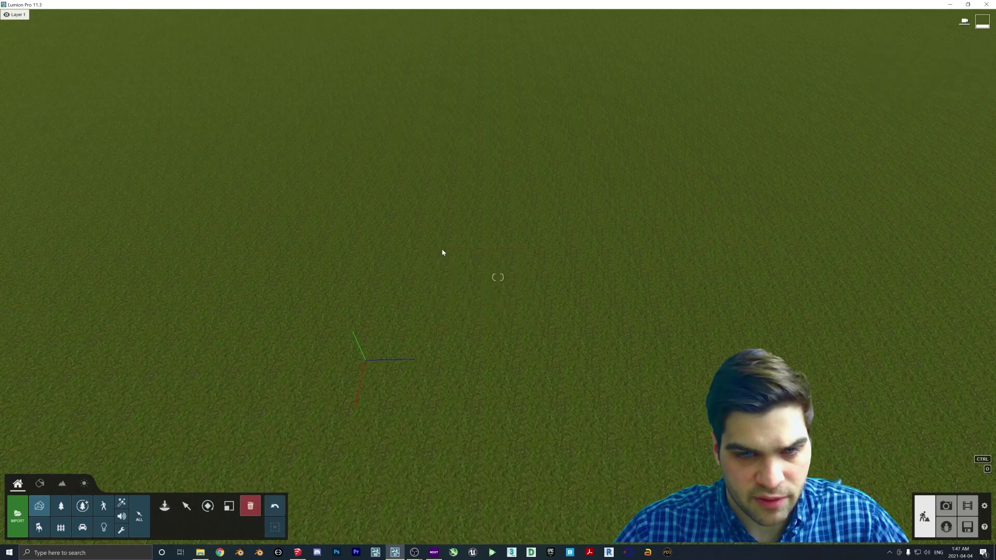
# - Import the sketchupmaterials SketchUp file from the Desktop and place it on the grass
pyautogui.click(18, 515)
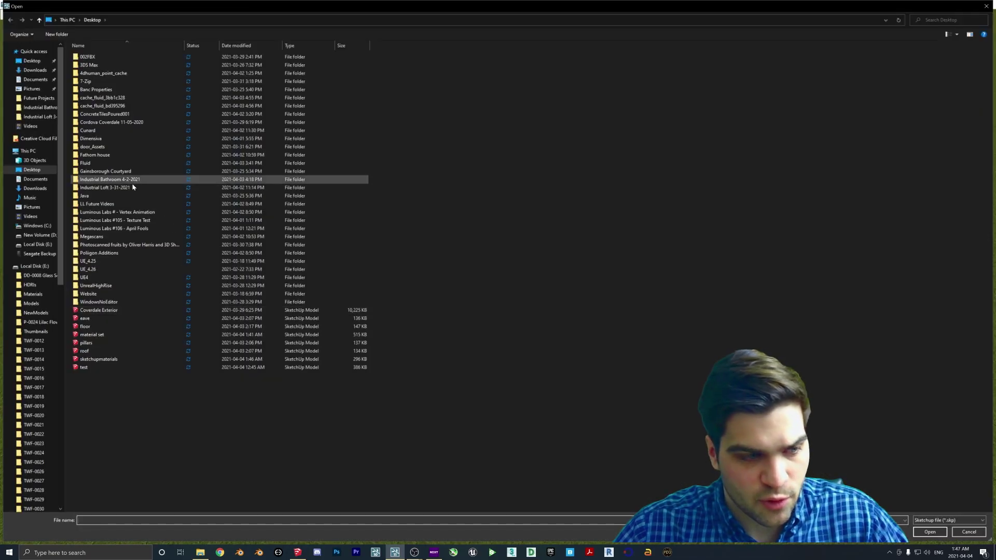
pyautogui.doubleClick(99, 360)
pyautogui.click(607, 350)
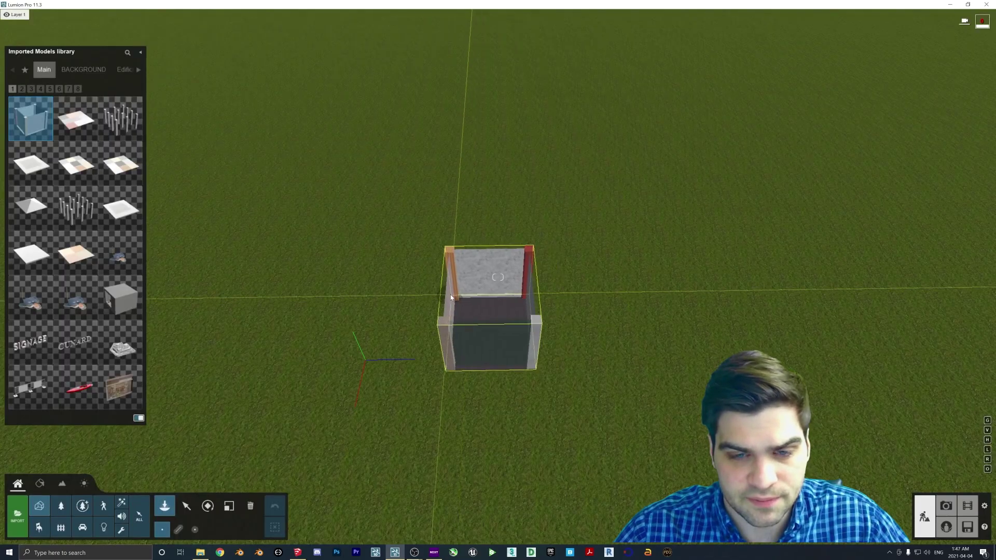
pyautogui.click(450, 294)
pyautogui.moveTo(450, 295); pyautogui.dragTo(493, 285, button='right')
pyautogui.scroll(-5, 498, 277)
# - Select the placed model and check the brick wall's material in the Material Editor, leaving it as imported
pyautogui.click(186, 506)
pyautogui.click(416, 344)
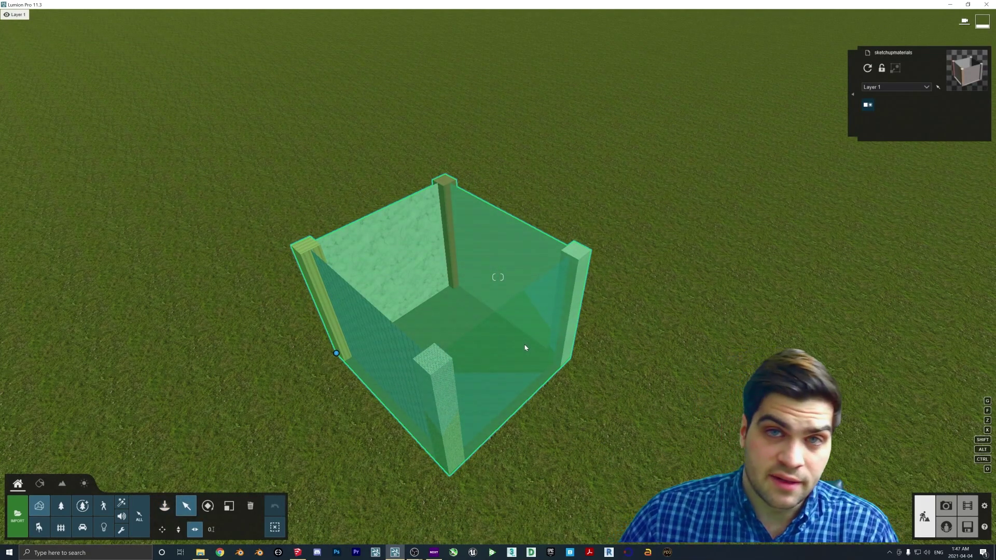
pyautogui.scroll(-3, 525, 347)
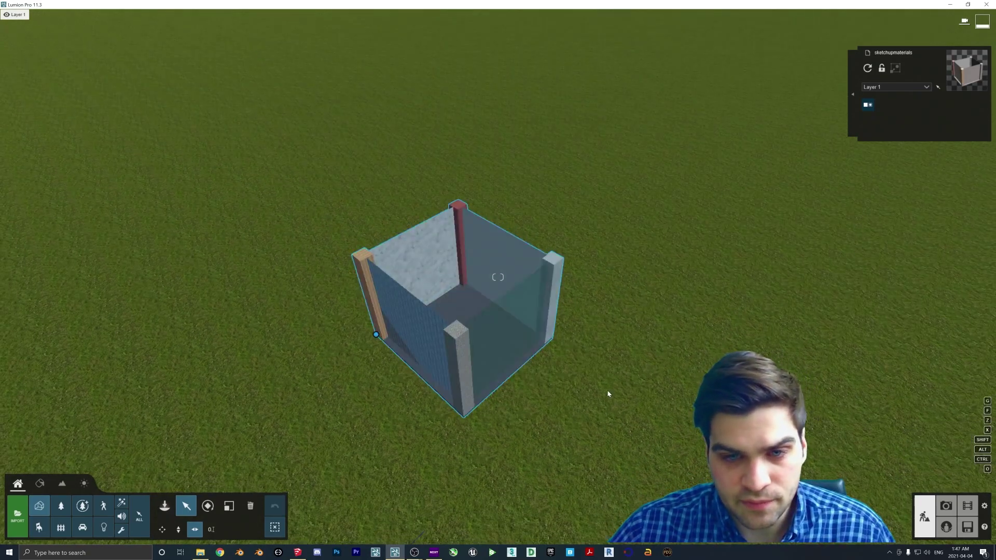
pyautogui.scroll(-2, 607, 393)
pyautogui.click(39, 483)
pyautogui.click(463, 270)
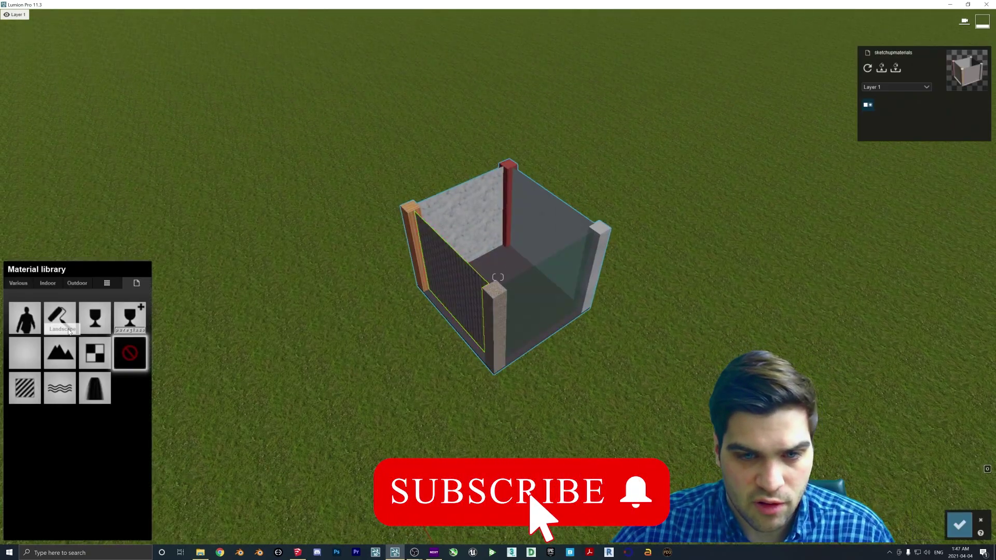
pyautogui.click(959, 526)
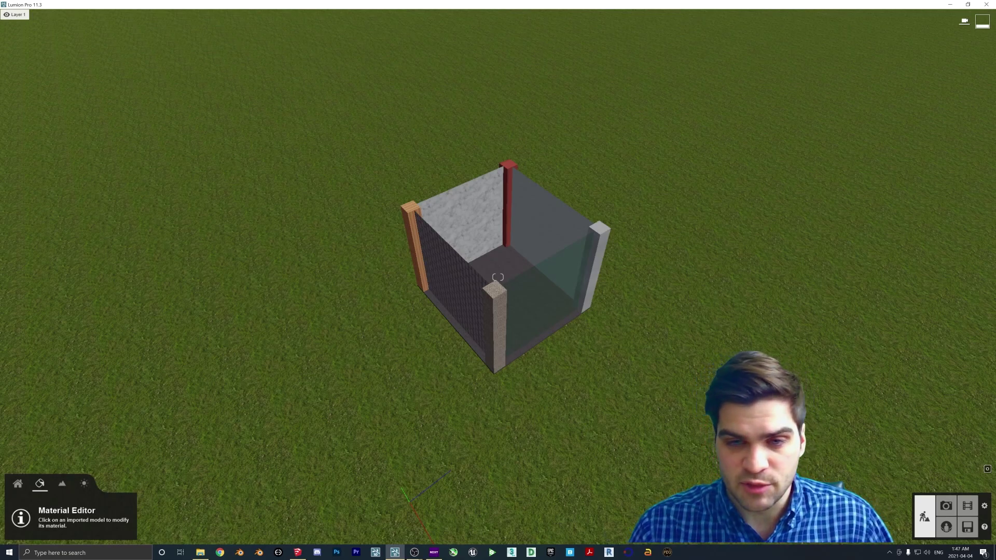
# - Load the saved Lumion material set onto the sketchupmaterials model and overwrite its materials
pyautogui.click(483, 244)
pyautogui.click(883, 67)
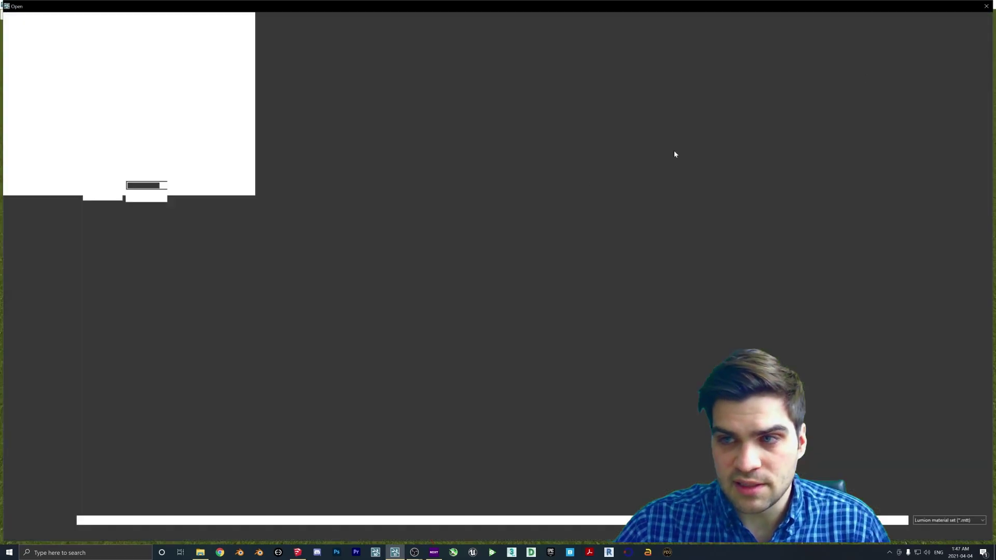
pyautogui.doubleClick(109, 318)
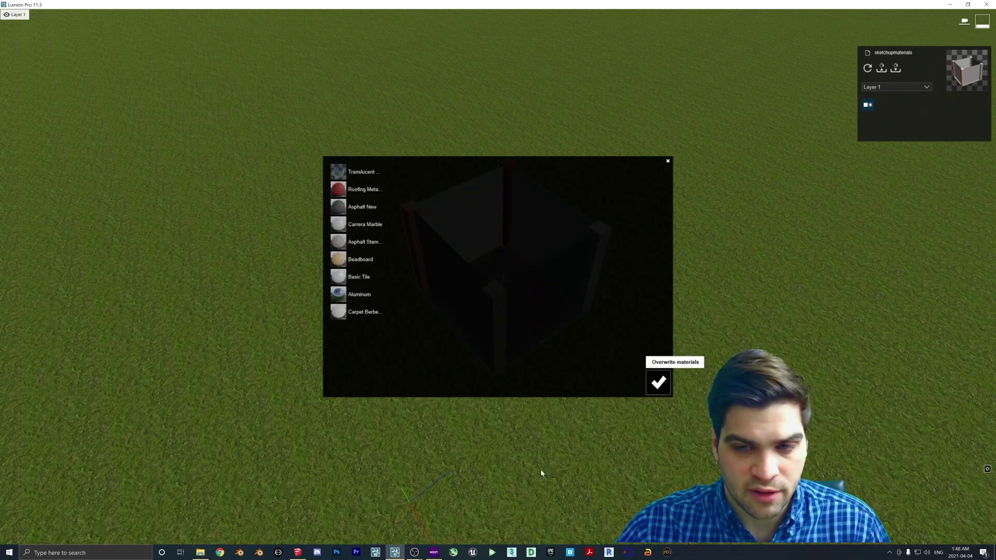
pyautogui.click(659, 382)
# - Examine the materials applied to the model's pillars, walls, glass and asphalt floor from several angles
pyautogui.moveTo(556, 242); pyautogui.dragTo(498, 277, button='right')
pyautogui.scroll(5, 498, 277)
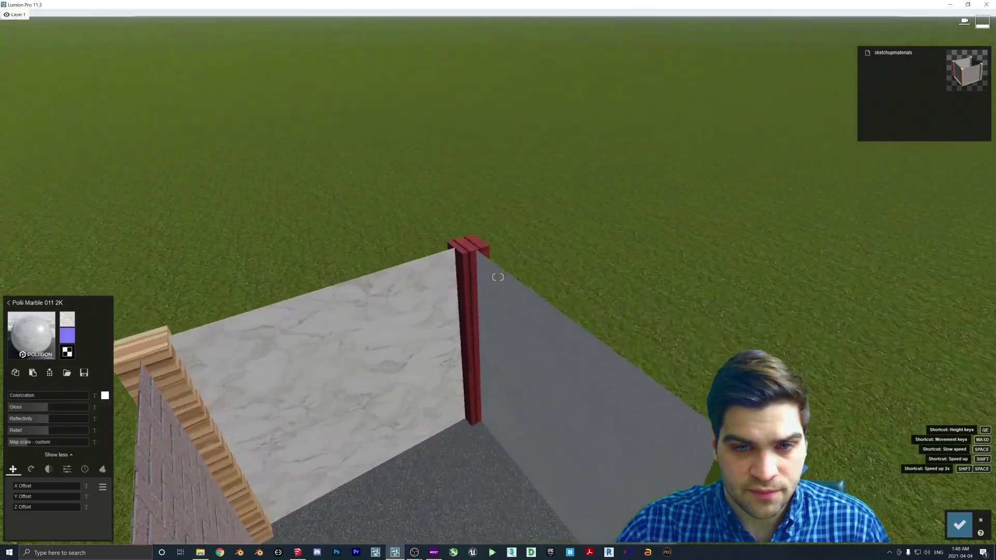
pyautogui.click(508, 262)
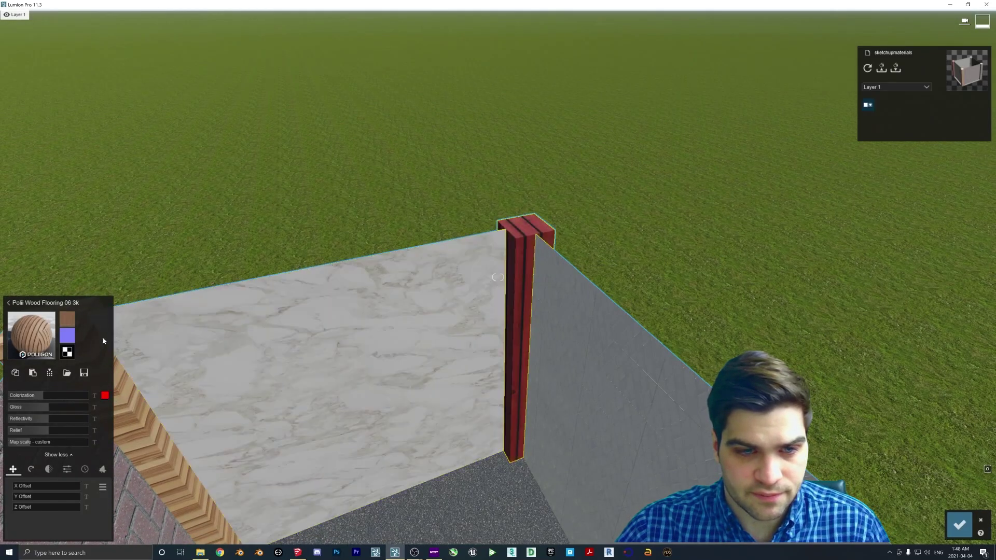
pyautogui.click(447, 326)
pyautogui.moveTo(569, 363); pyautogui.dragTo(431, 327, button='right')
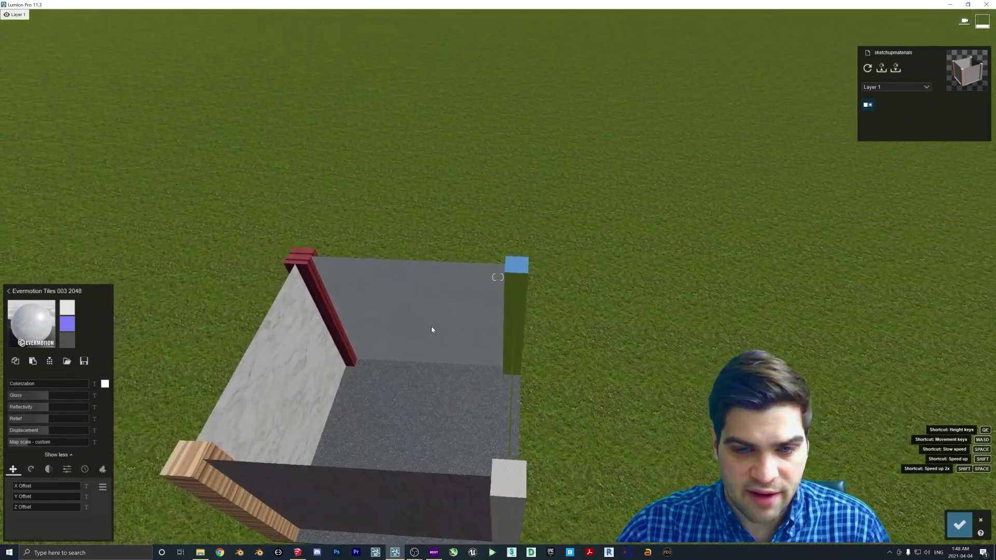
pyautogui.click(516, 393)
pyautogui.moveTo(516, 393); pyautogui.dragTo(586, 363, button='right')
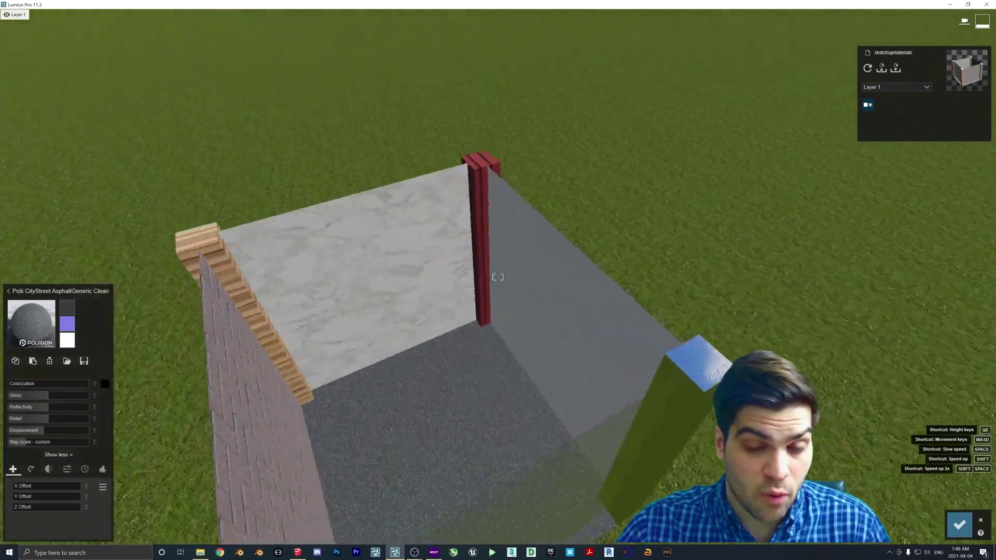
pyautogui.scroll(-5, 497, 277)
pyautogui.click(477, 402)
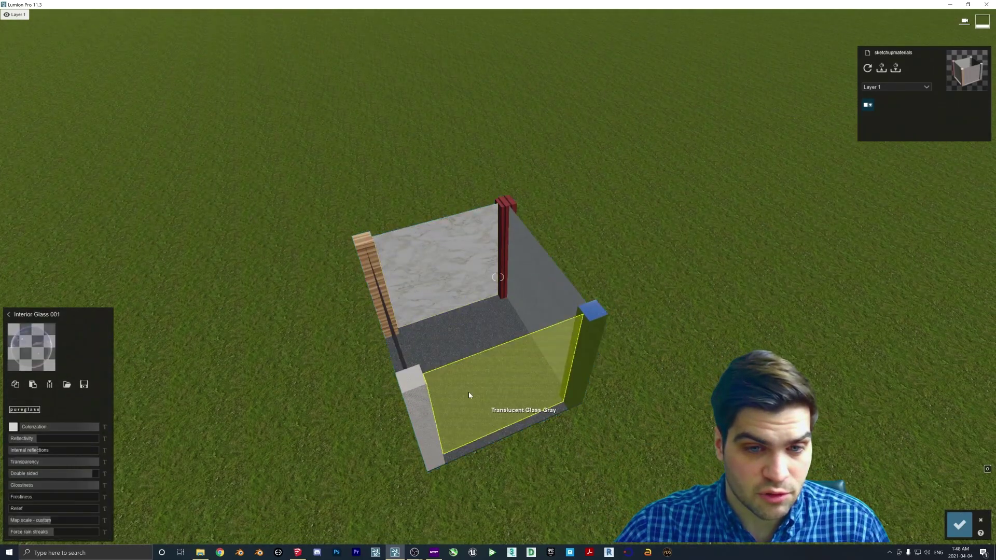
pyautogui.click(457, 339)
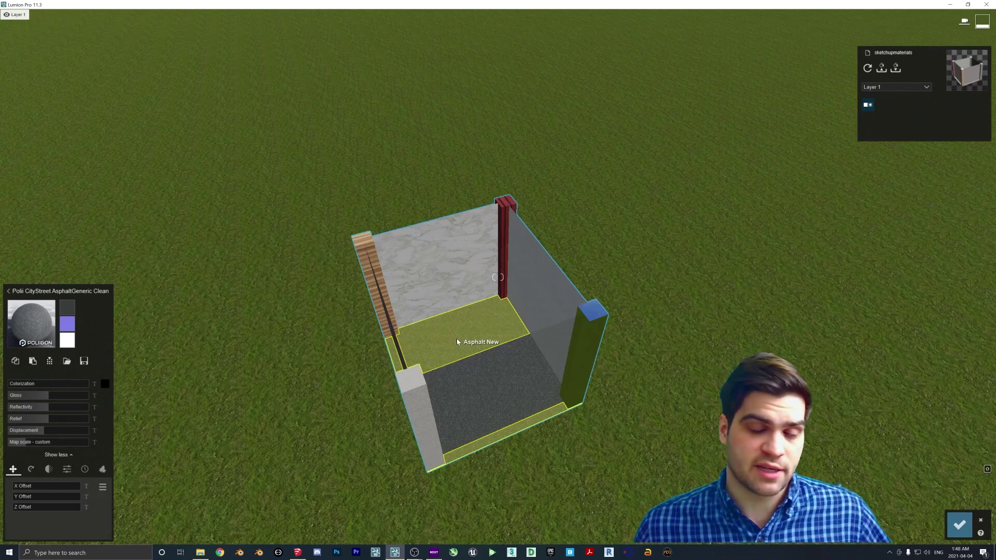
# - Set the red pillar's wood flooring material to a colorization of 0.4 and a gloss of 1.3
pyautogui.click(511, 209)
pyautogui.moveTo(47, 395)
pyautogui.mouseDown()
pyautogui.moveTo(28, 396)
pyautogui.moveTo(45, 397)
pyautogui.mouseUp()
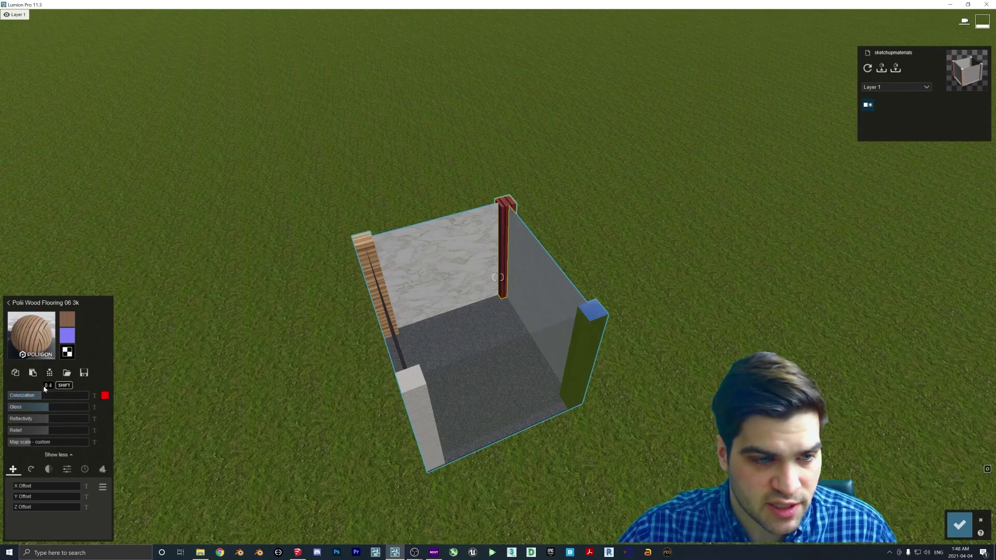
pyautogui.press('w')
pyautogui.press('s')
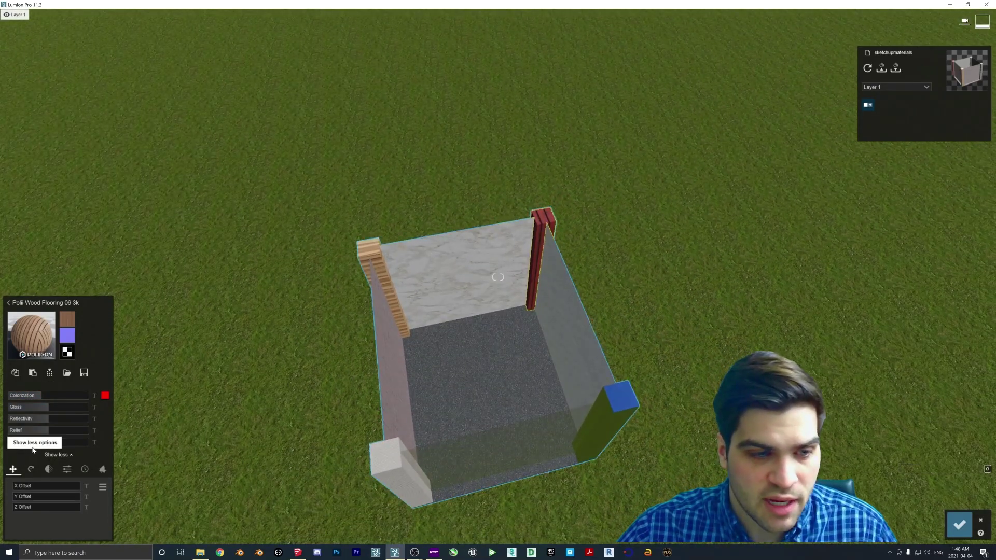
pyautogui.moveTo(31, 408); pyautogui.dragTo(60, 409)
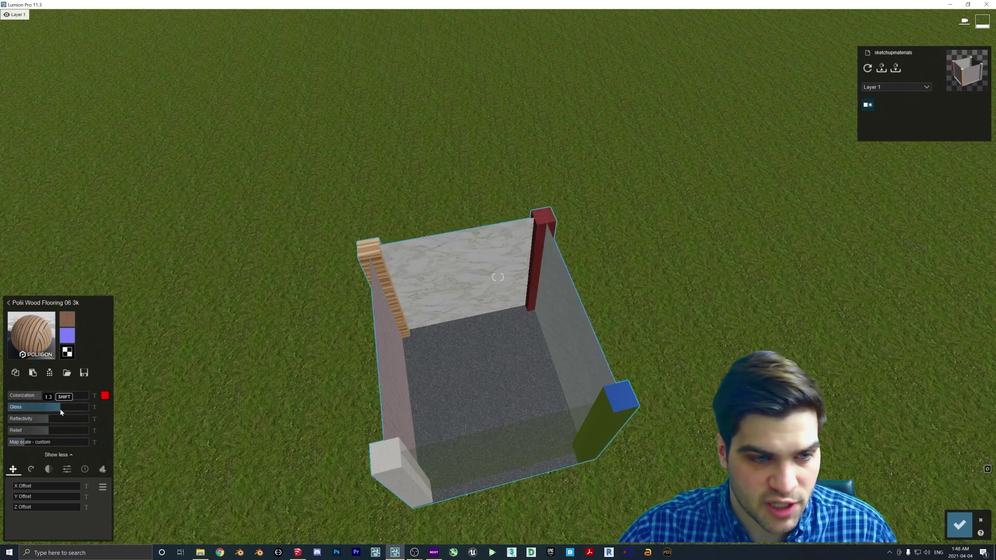